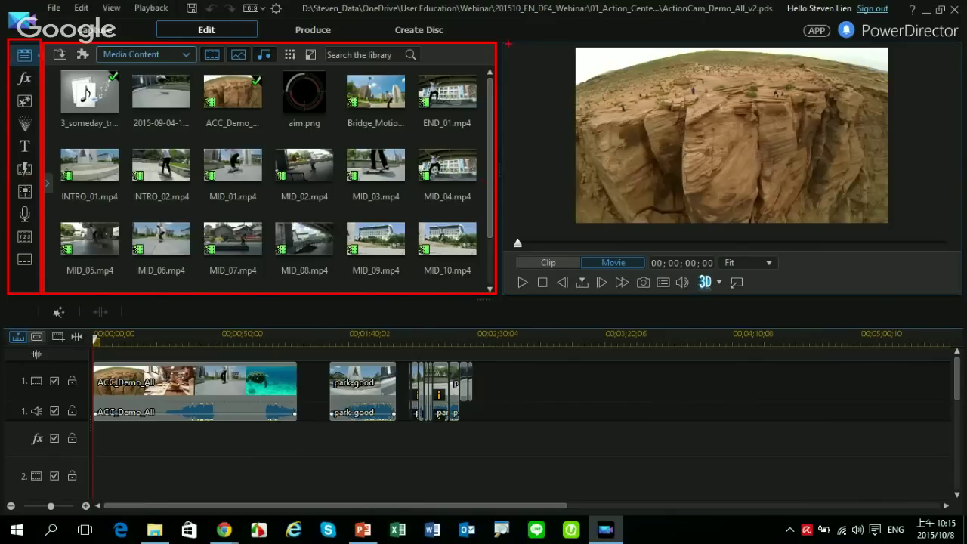
mouse_move(500, 39)
left_mouse_down()
mouse_move(682, 143)
mouse_move(801, 288)
mouse_move(917, 299)
mouse_move(963, 327)
left_mouse_up()
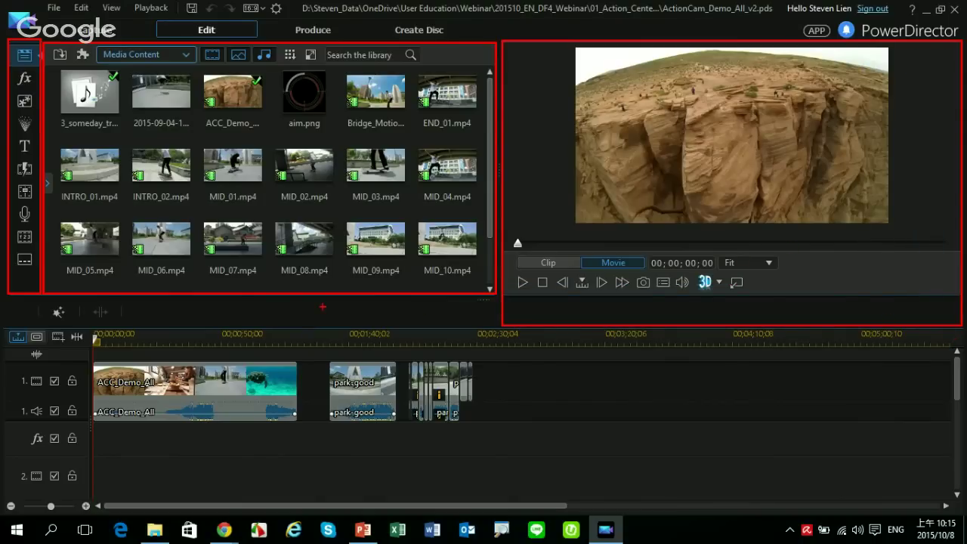
mouse_move(3, 328)
left_mouse_down()
mouse_move(190, 393)
mouse_move(630, 476)
mouse_move(959, 520)
mouse_move(964, 510)
left_mouse_up()
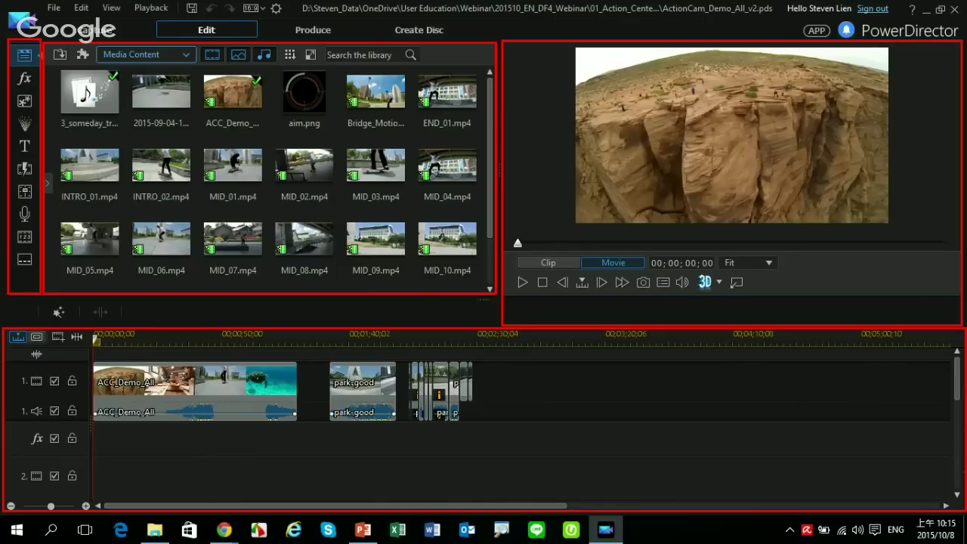
key("Escape")
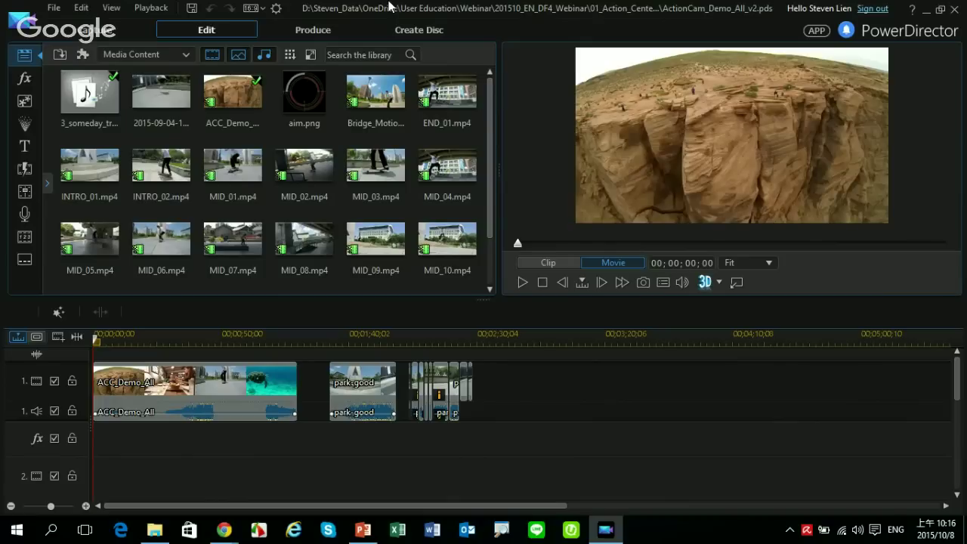
left_click(229, 96)
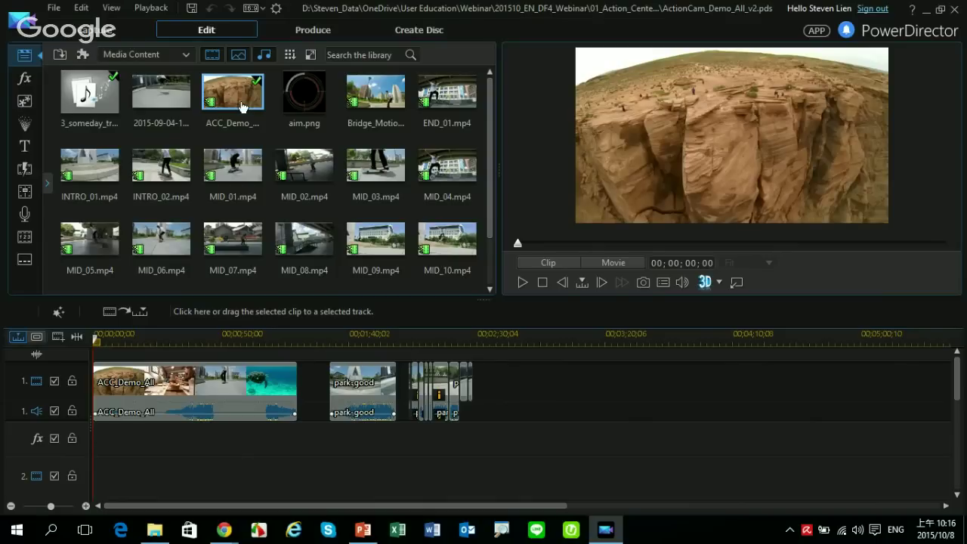
left_click(82, 56)
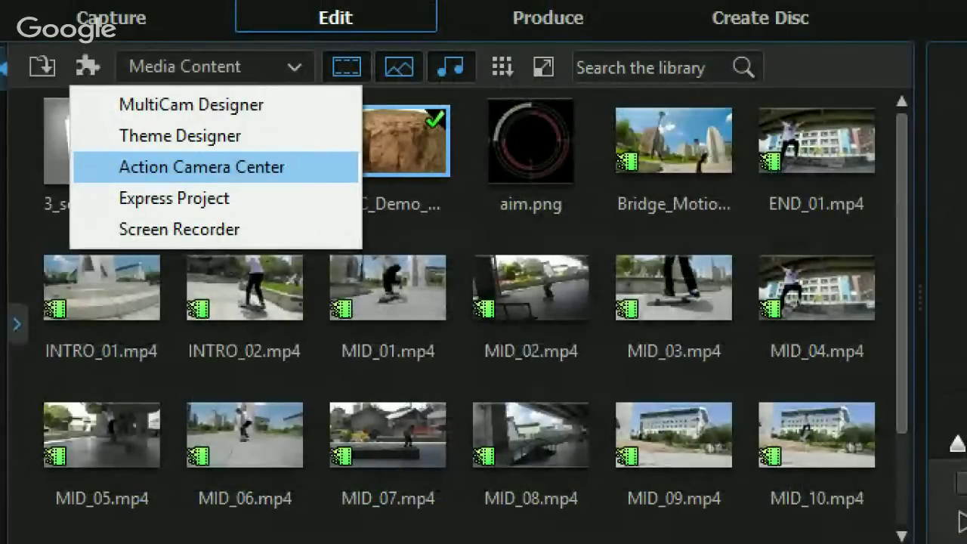
key("Escape")
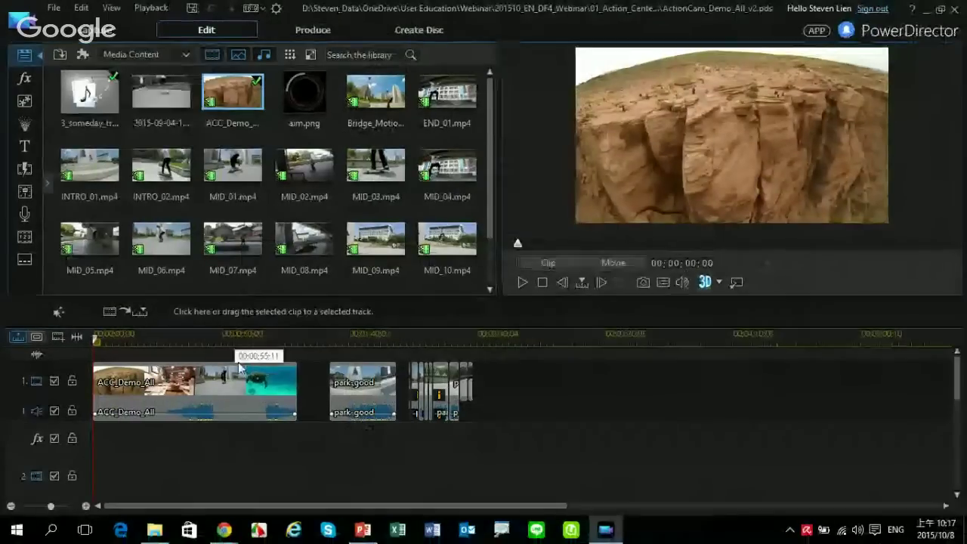
Open the timeline's ACC_Demo_All clip in Action Camera Center and collapse the White Balance and Color Presets sections.
left_click(243, 391)
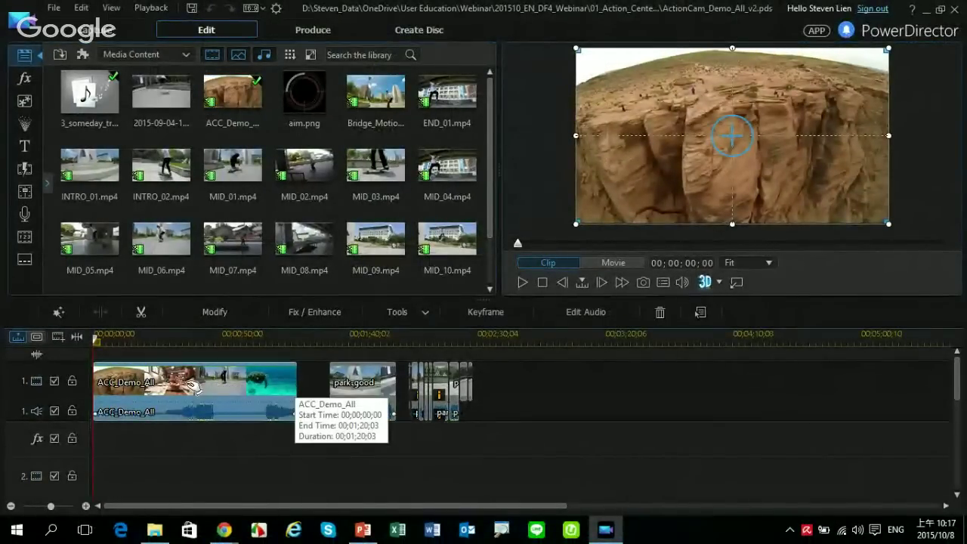
left_click(420, 314)
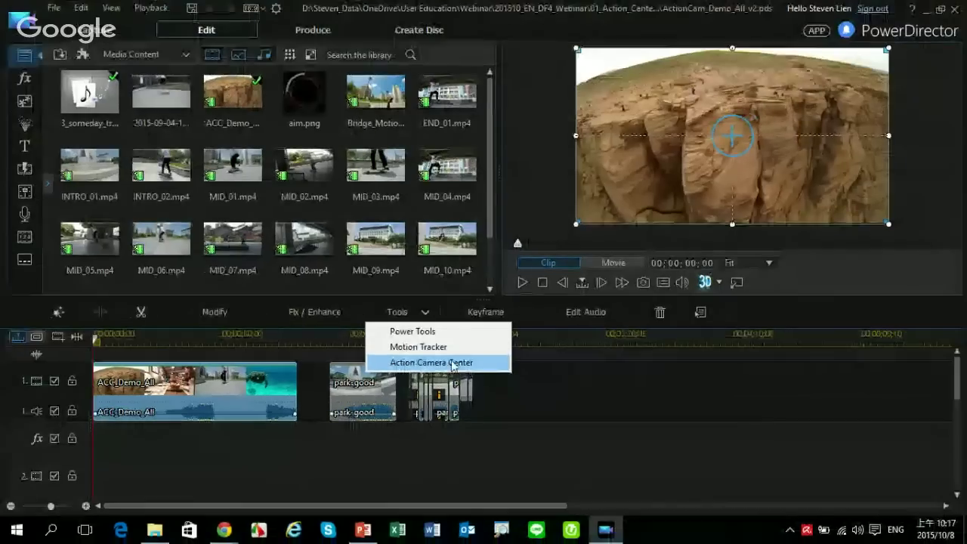
left_click(412, 365)
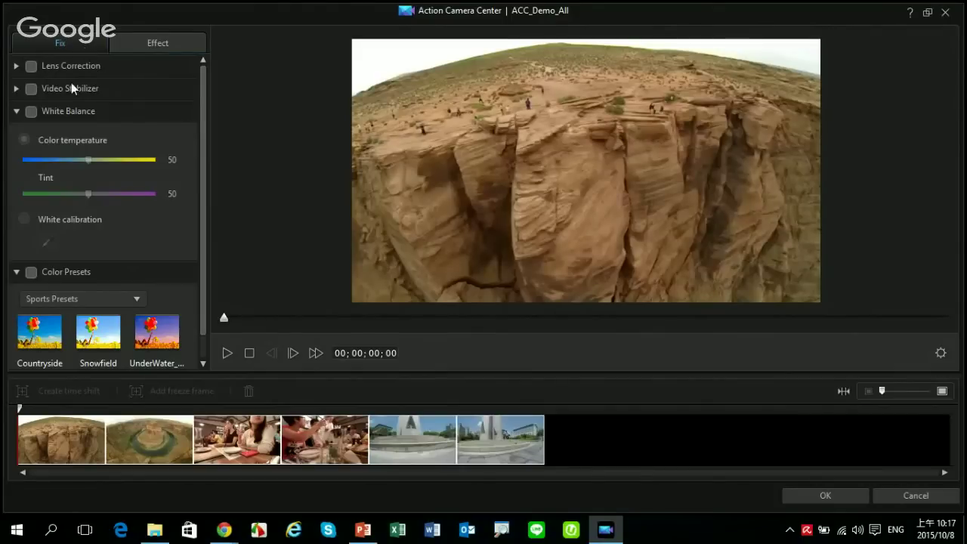
left_click(16, 113)
left_click(16, 133)
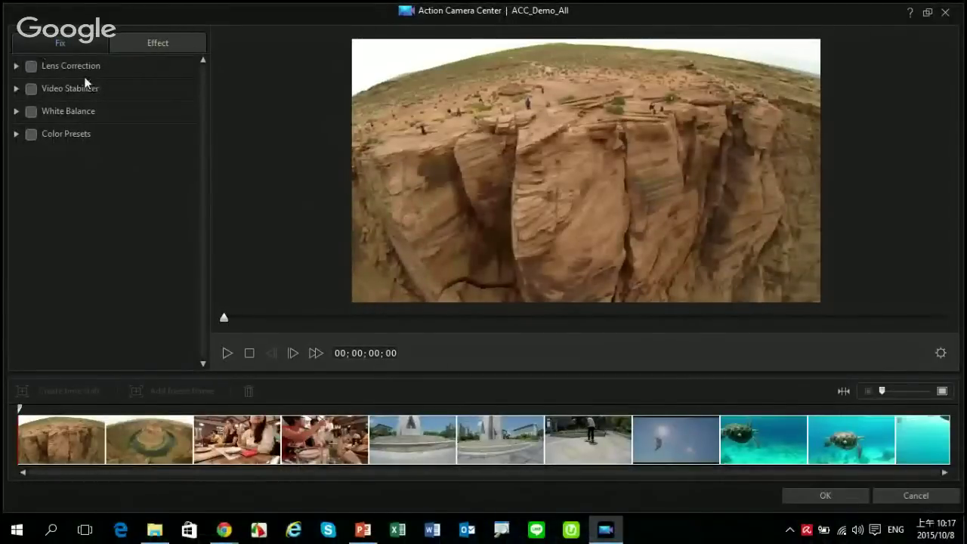
Preview the canyon scene at 00;00;07;15 and enable Lens Correction with maker GoPro and model GoPro HERO3.
left_click(28, 68)
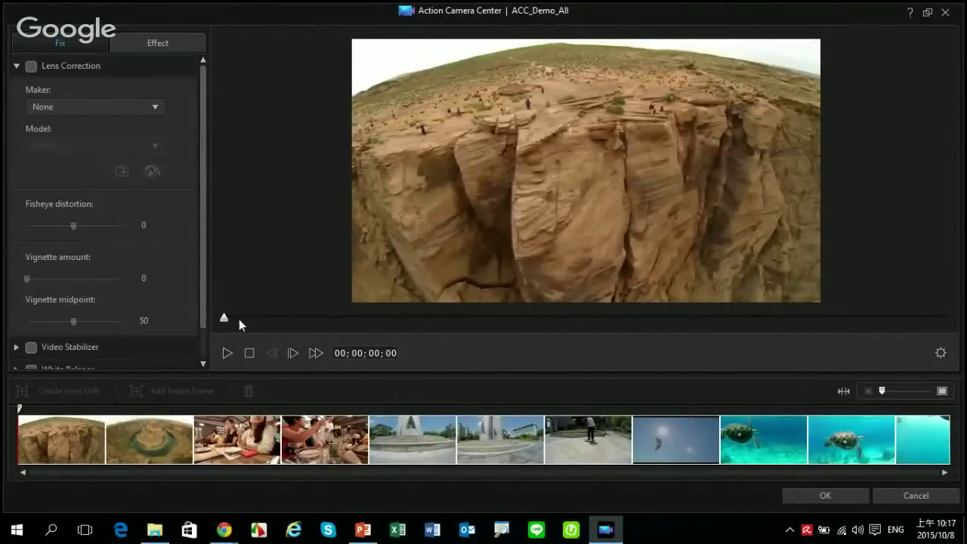
left_click_drag(225, 319, 292, 328)
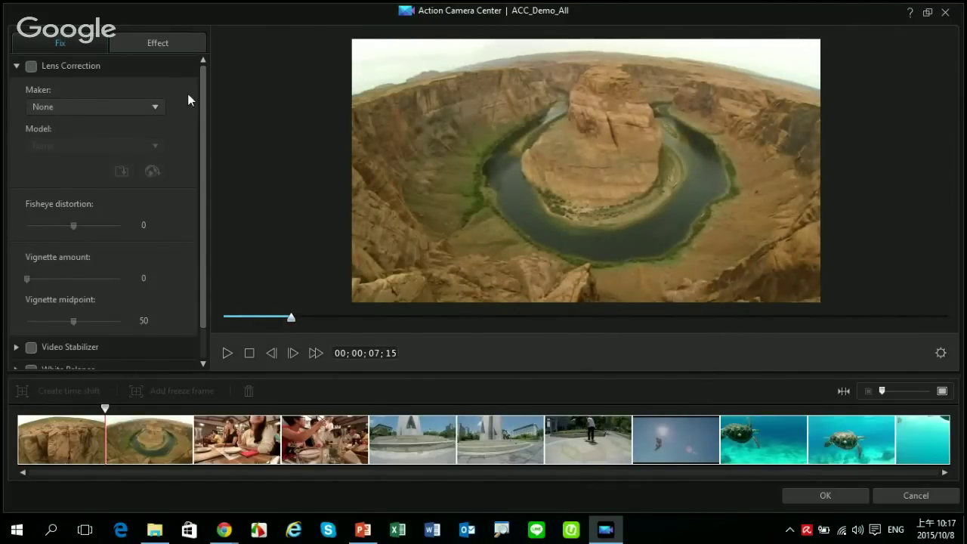
left_click(33, 68)
left_click(155, 111)
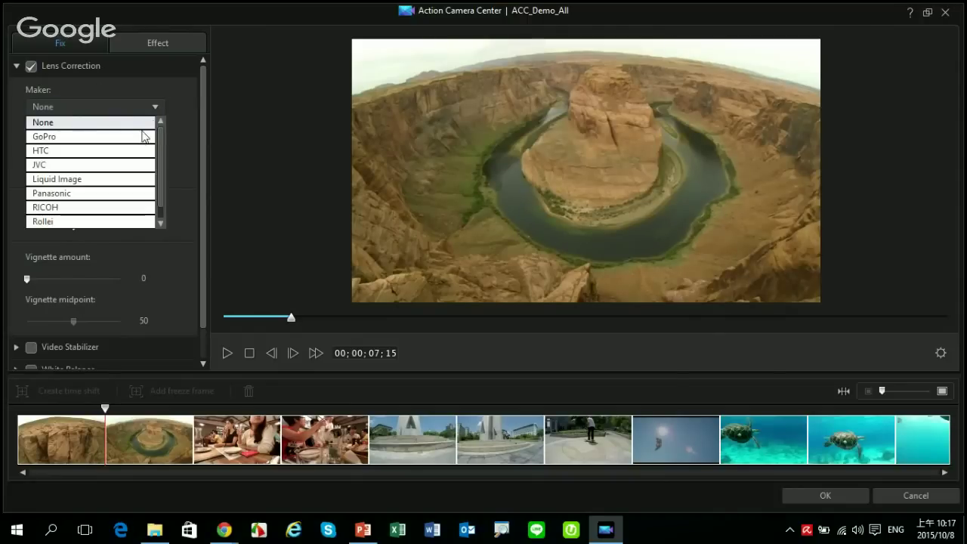
left_click(142, 135)
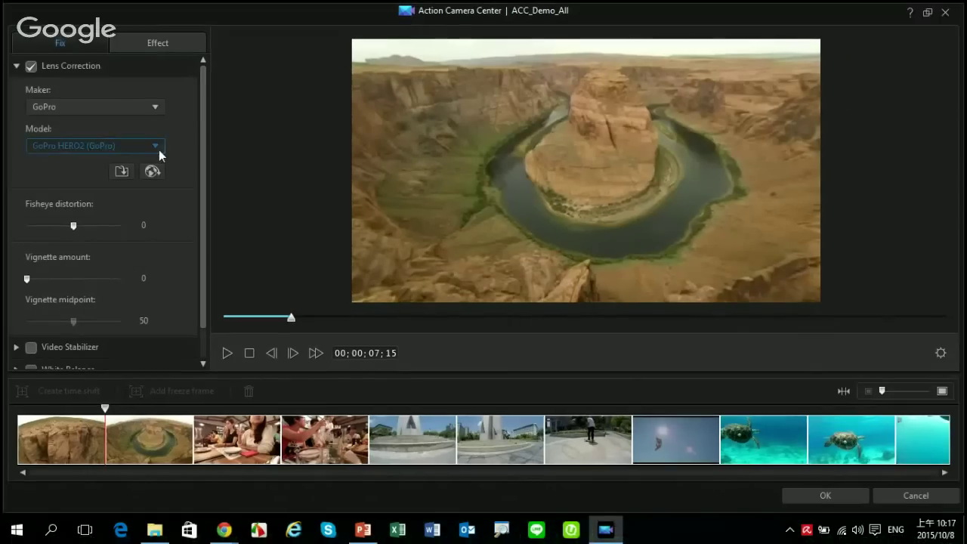
left_click(317, 190)
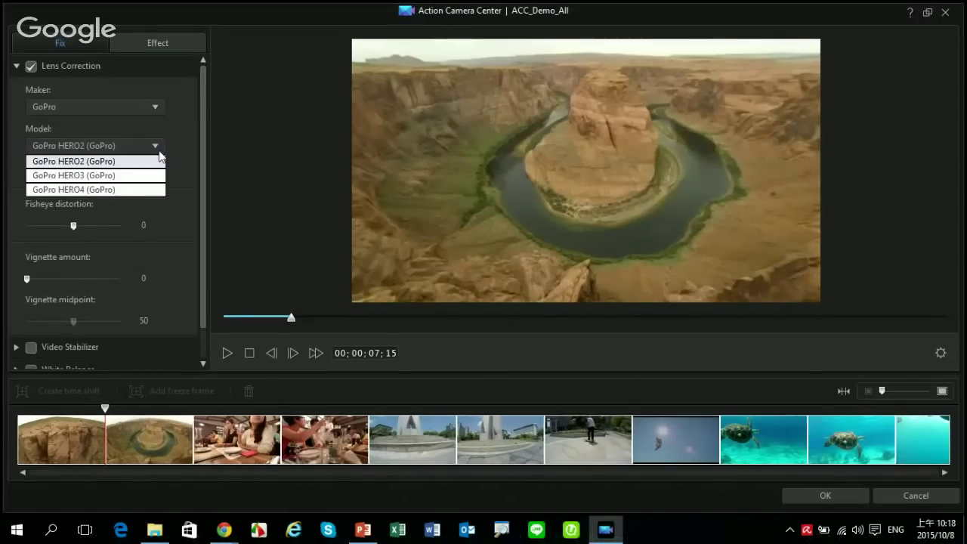
left_click(143, 177)
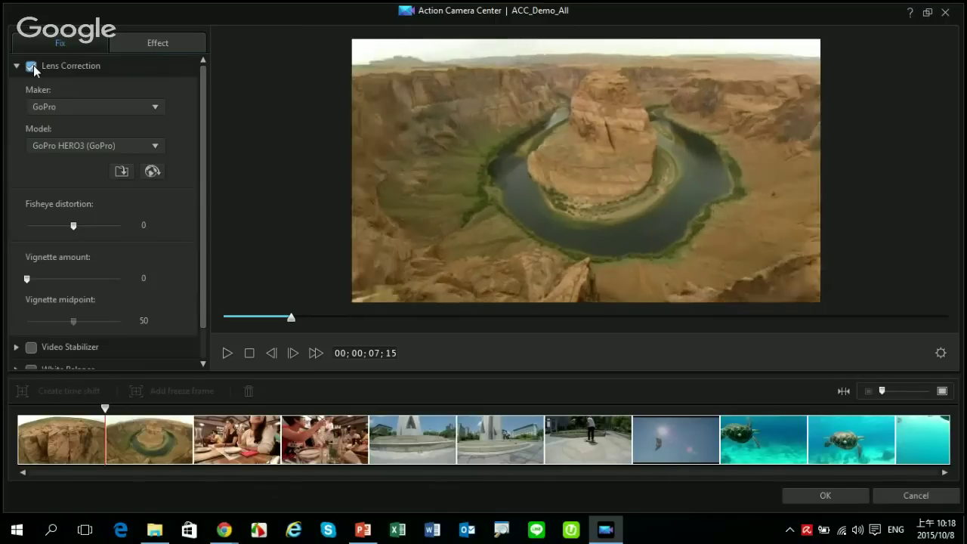
Toggle Lens Correction off and on to compare the canyon footage, and leave it disabled.
left_click(33, 65)
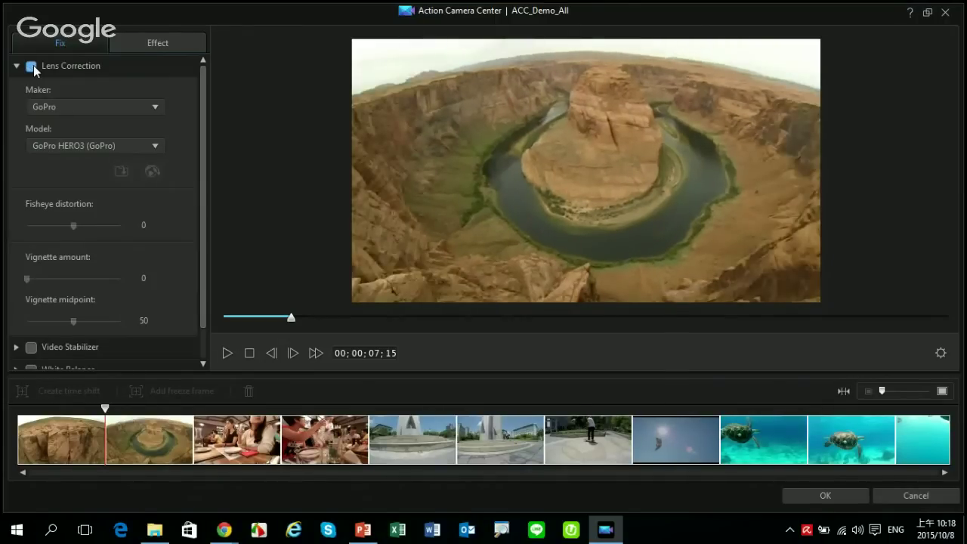
left_click(31, 67)
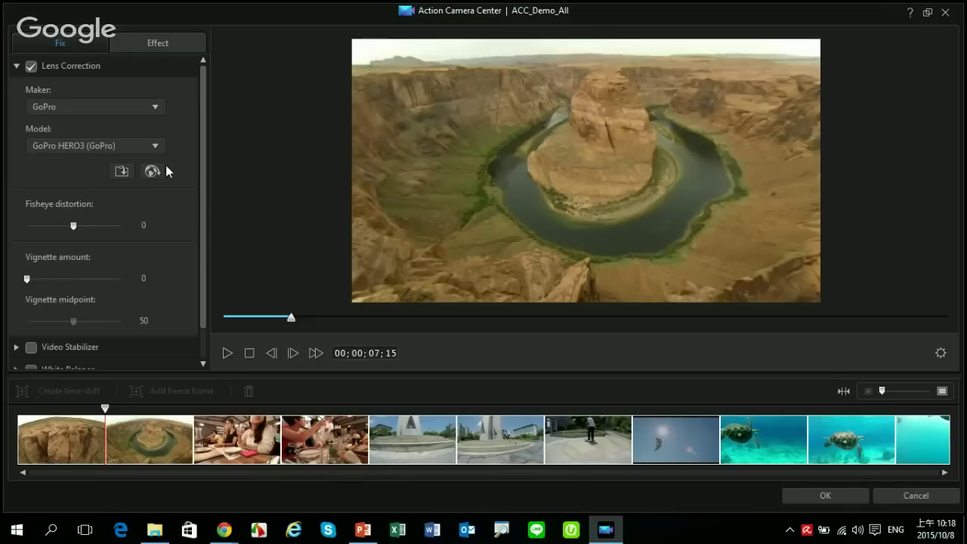
left_click(35, 68)
Try the Video Stabilizer at strength 60 with rotational shake fixing and the enhanced stabilizer, and turn it off.
left_click(16, 89)
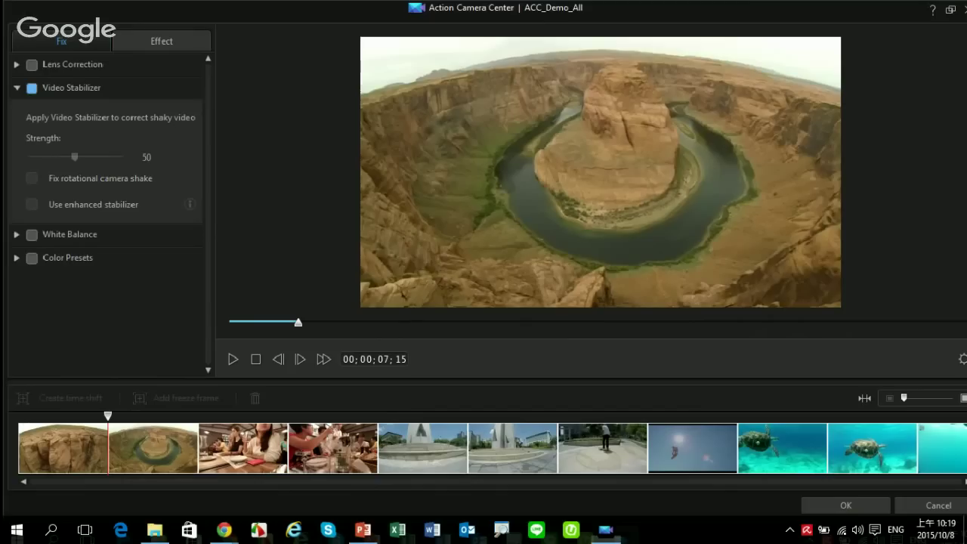
left_click(31, 88)
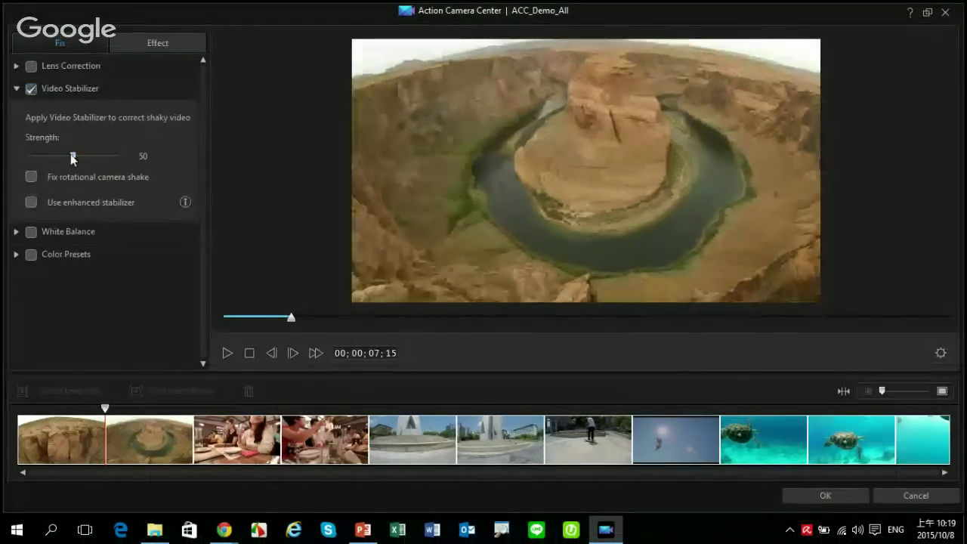
mouse_move(74, 156)
left_mouse_down()
mouse_move(95, 156)
mouse_move(82, 156)
left_mouse_up()
left_click(31, 179)
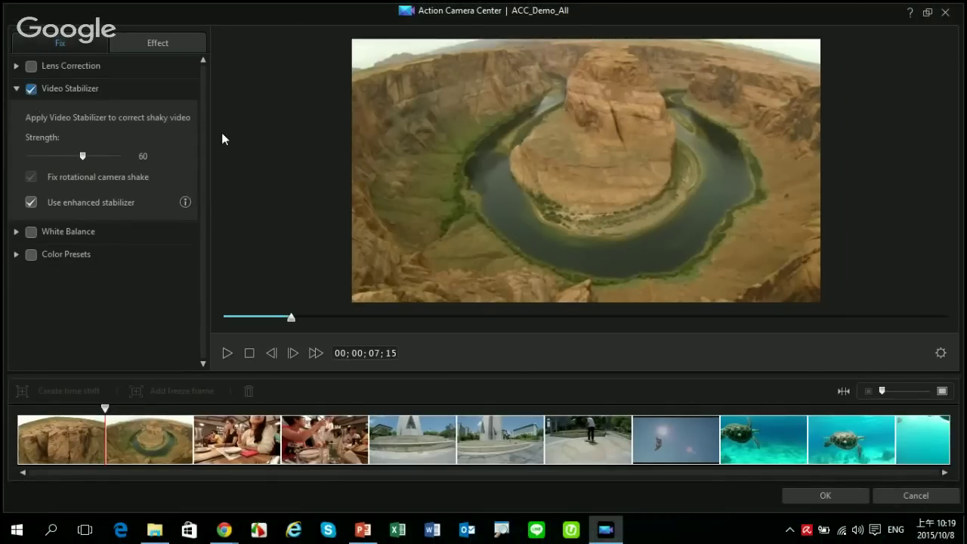
left_click(31, 88)
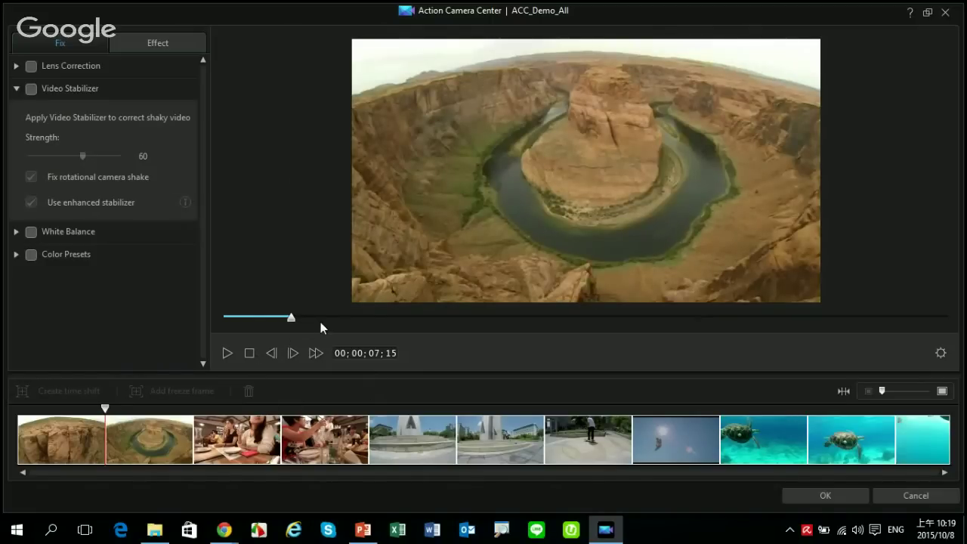
Move the preview to the restaurant scene at 00;00;15;10 and enable White Balance to try its color temperature.
left_click_drag(292, 318, 363, 335)
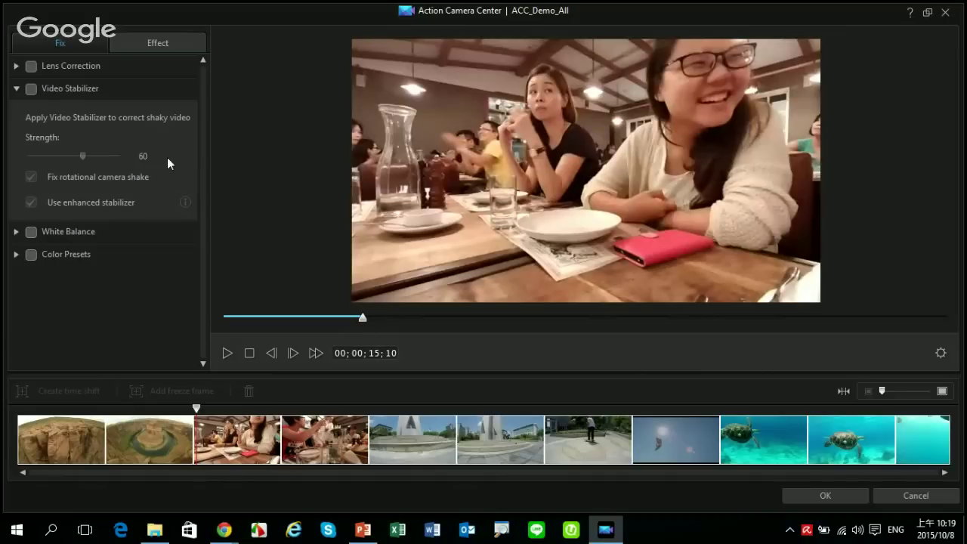
left_click(16, 90)
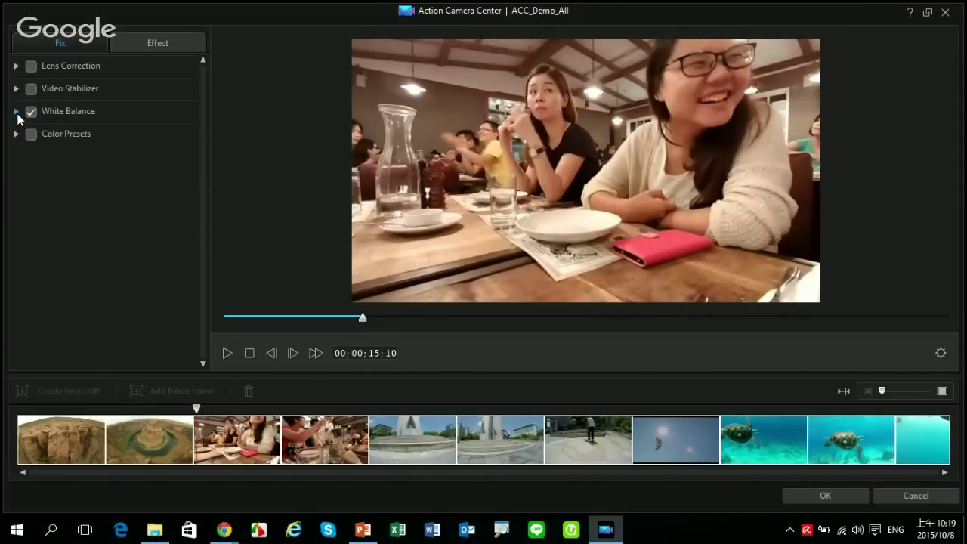
left_click(18, 115)
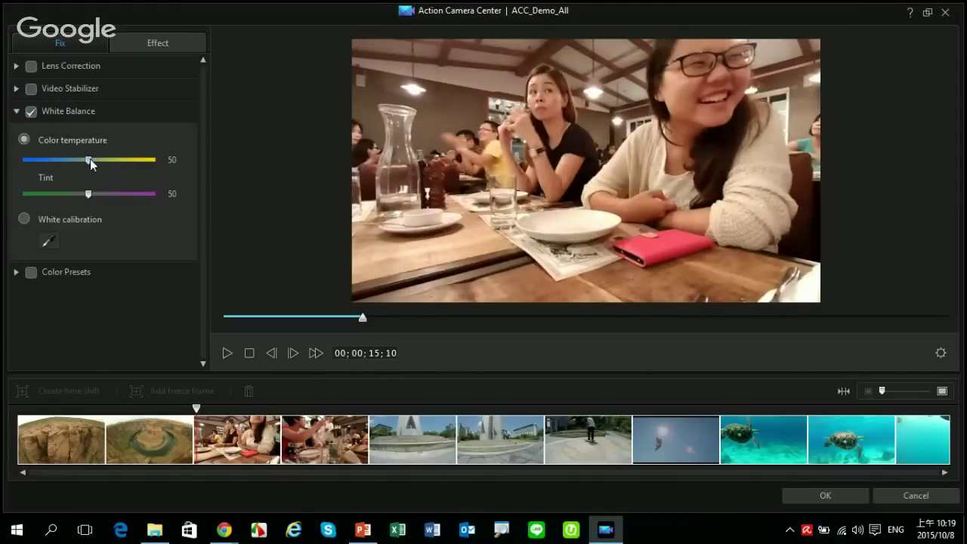
mouse_move(88, 160)
left_mouse_down()
mouse_move(146, 160)
mouse_move(88, 159)
left_mouse_up()
Apply white calibration to the restaurant scene, sampling the woman's light sweater as the white reference.
left_click(24, 219)
left_click(48, 241)
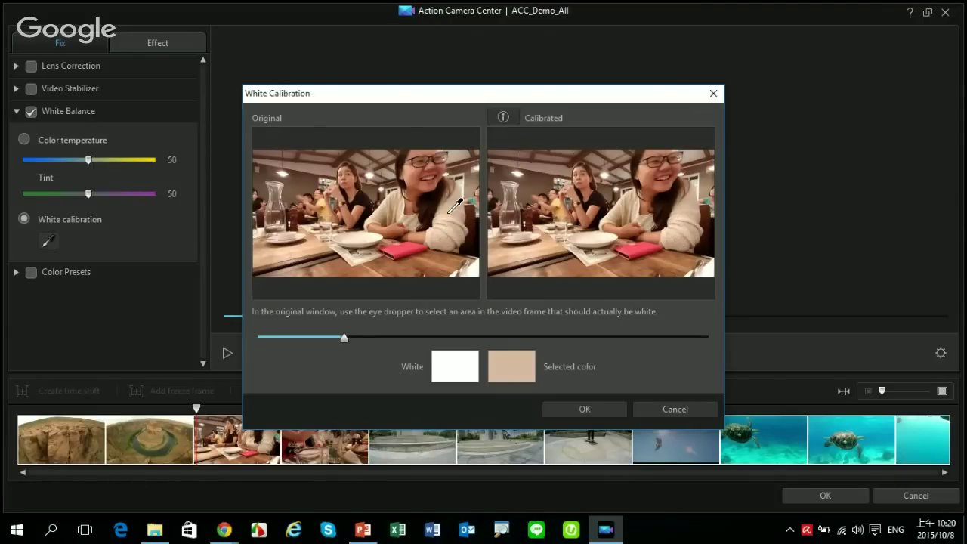
left_click(449, 212)
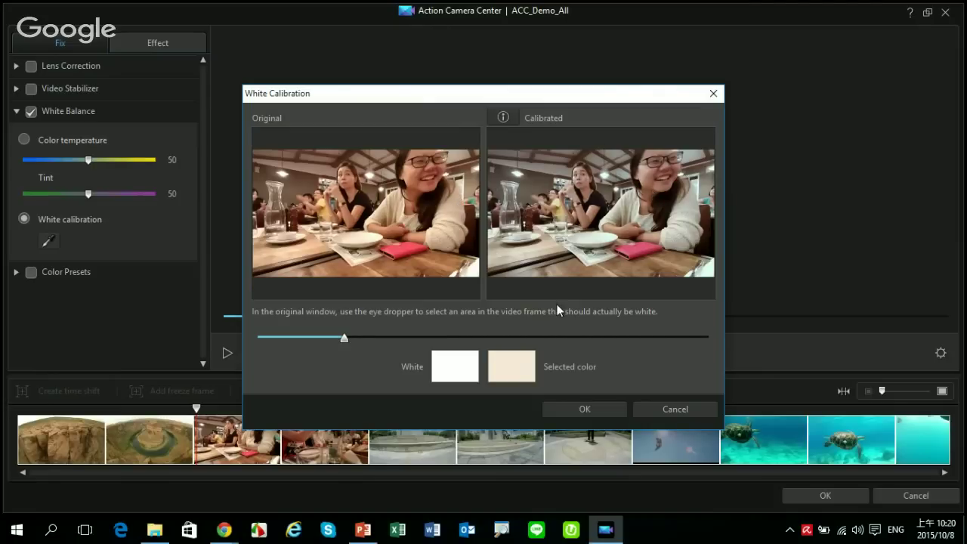
left_click(609, 401)
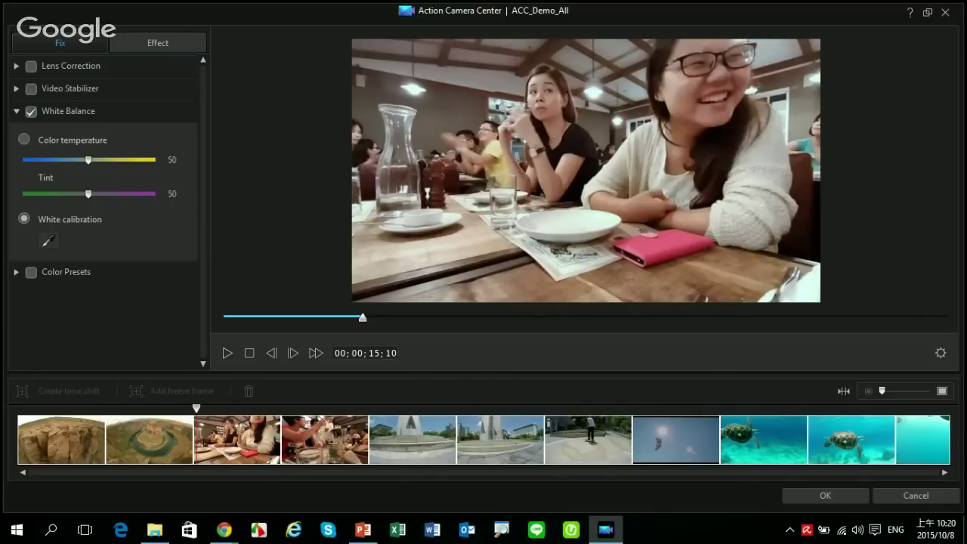
Toggle White Balance off and on to compare the restaurant scene, leave it disabled and collapse its settings.
left_click(31, 111)
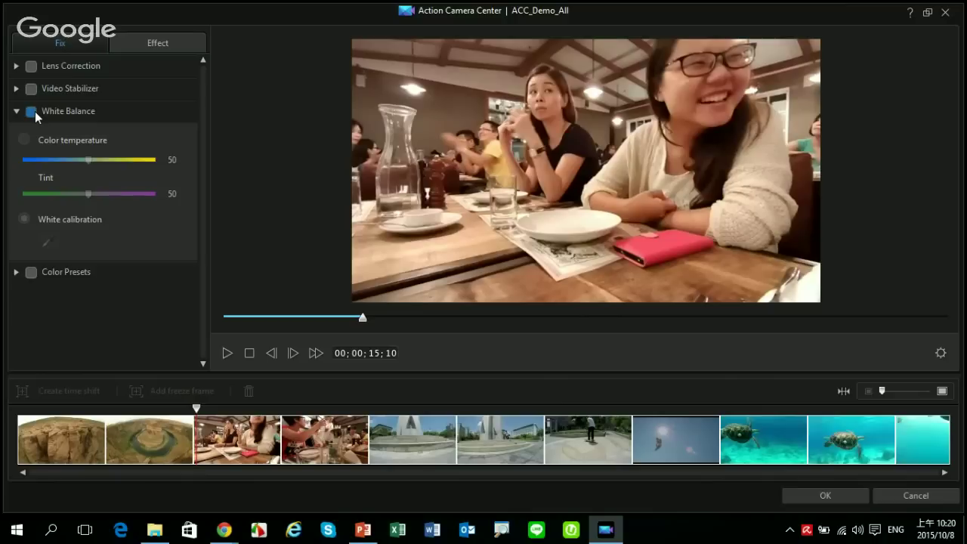
left_click(31, 112)
left_click(31, 112)
left_click(16, 111)
Apply the Countryside sports color preset while previewing the skateboarder scene at 00;00;38;00, comparing it with the original colors.
left_click(15, 135)
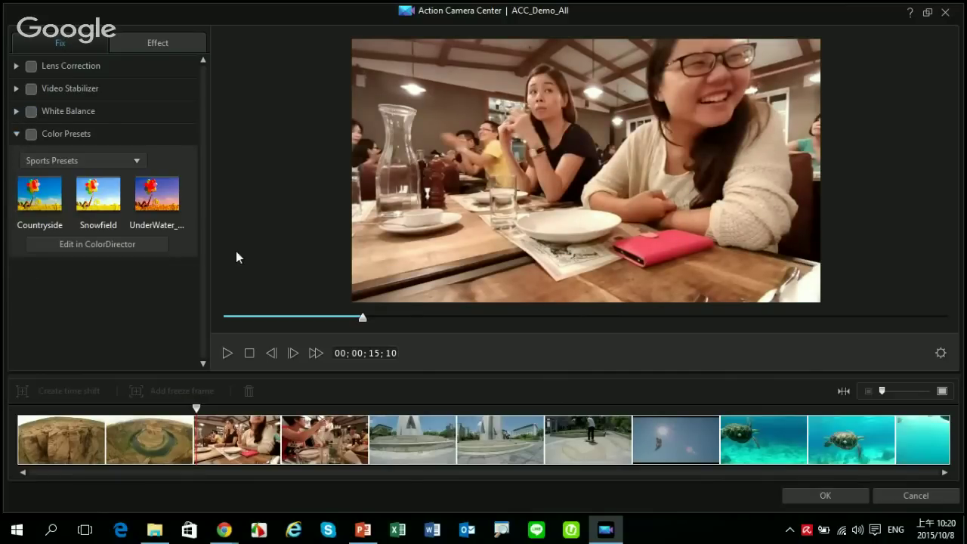
left_click(443, 408)
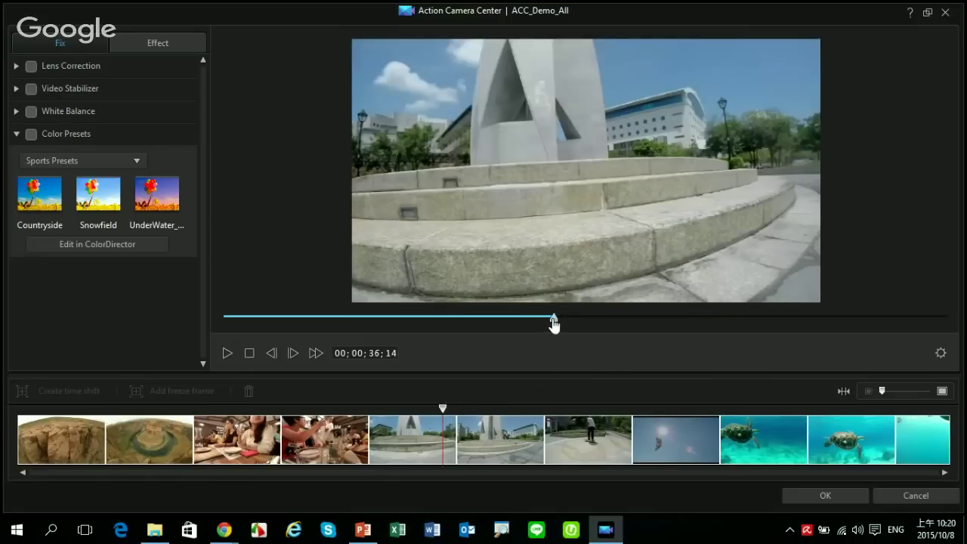
mouse_move(553, 318)
left_mouse_down()
mouse_move(535, 318)
mouse_move(568, 317)
left_mouse_up()
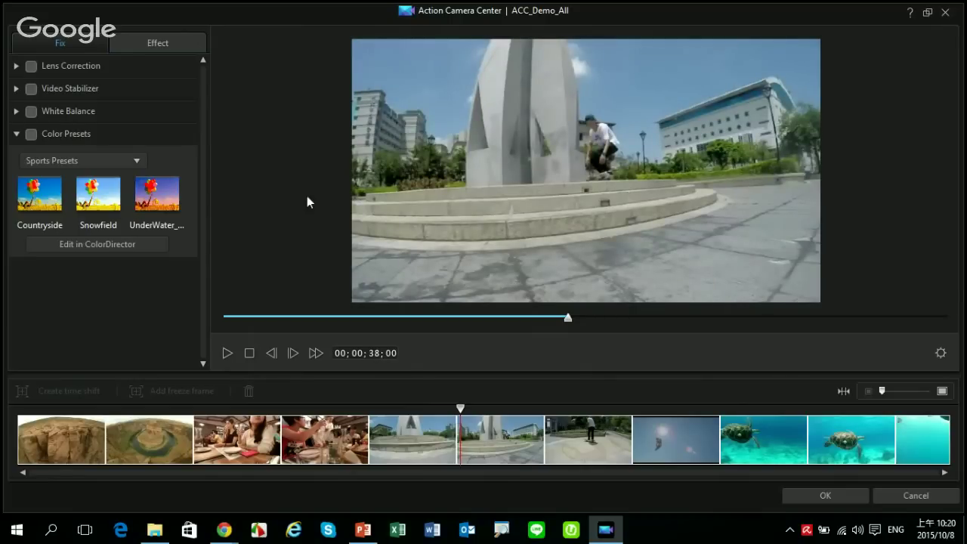
left_click(39, 194)
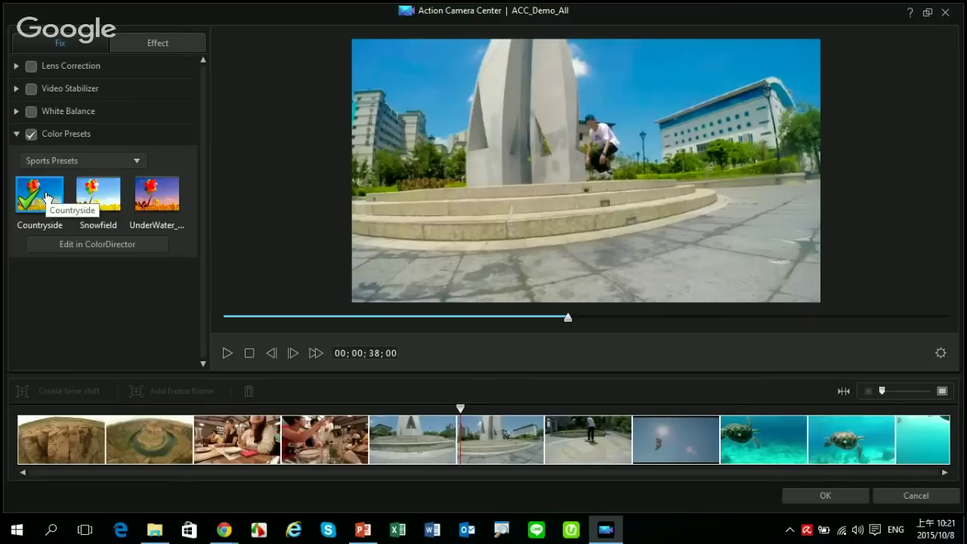
left_click(31, 136)
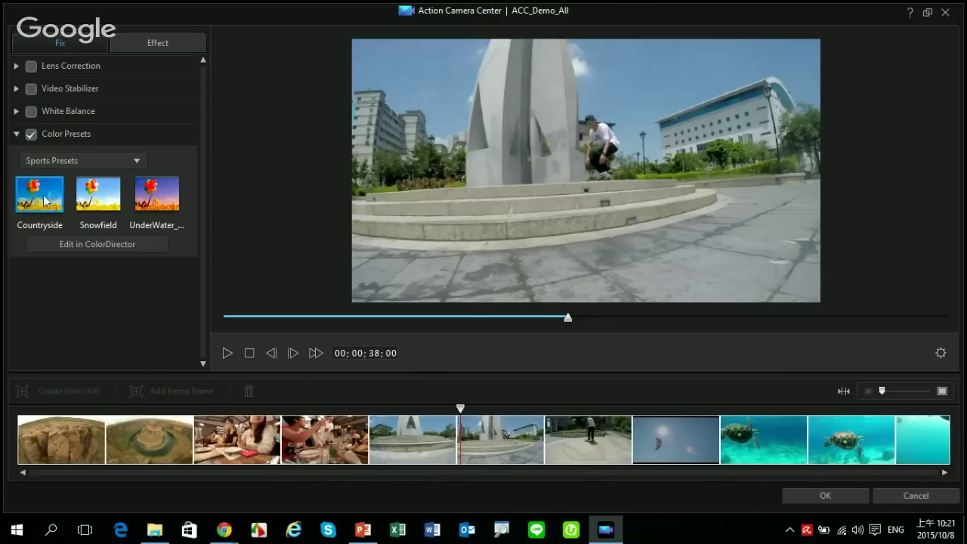
left_click(31, 203)
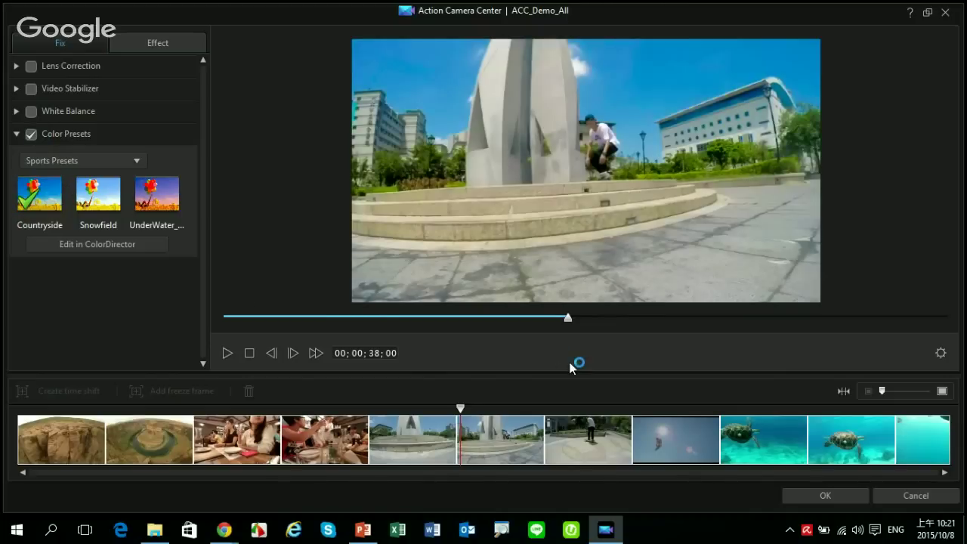
Turn off the Countryside preset, move to the skier scene at 00;00;47;28 and apply the Snowfield sports preset.
left_click(31, 134)
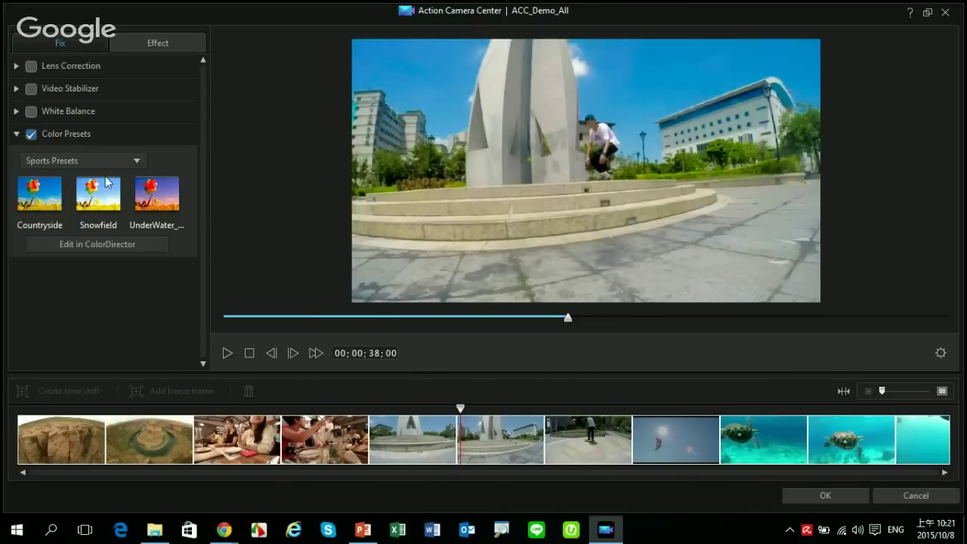
left_click_drag(463, 409, 582, 419)
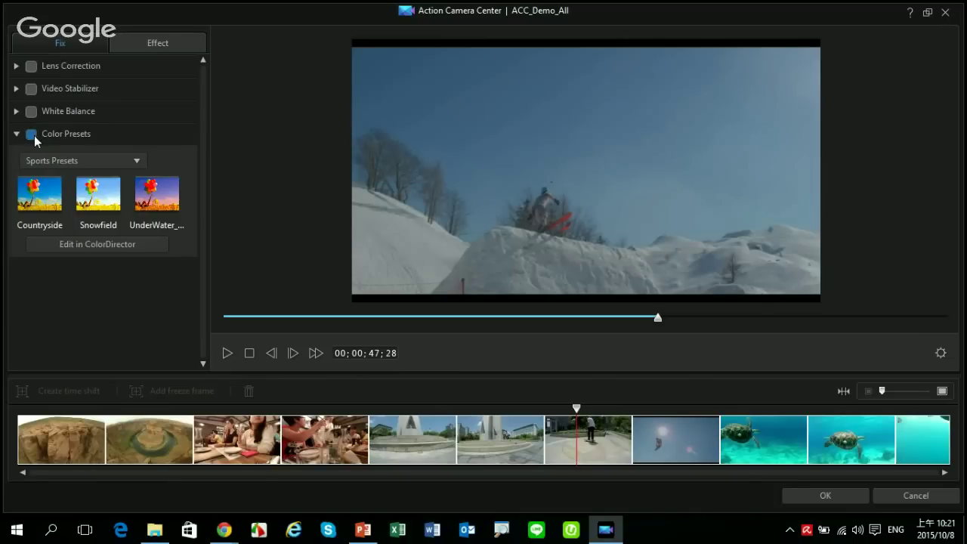
left_click(96, 198)
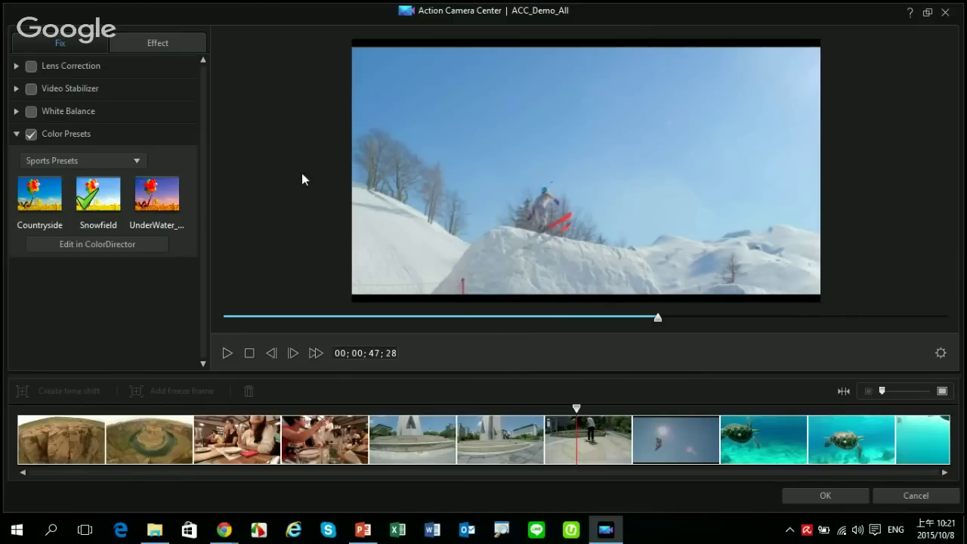
Clear the Snowfield preset and apply the UnderWater sports preset to the sea turtle scene, previewing it at 00;01;04;29 and 00;01;06;17.
left_click_drag(576, 407, 742, 412)
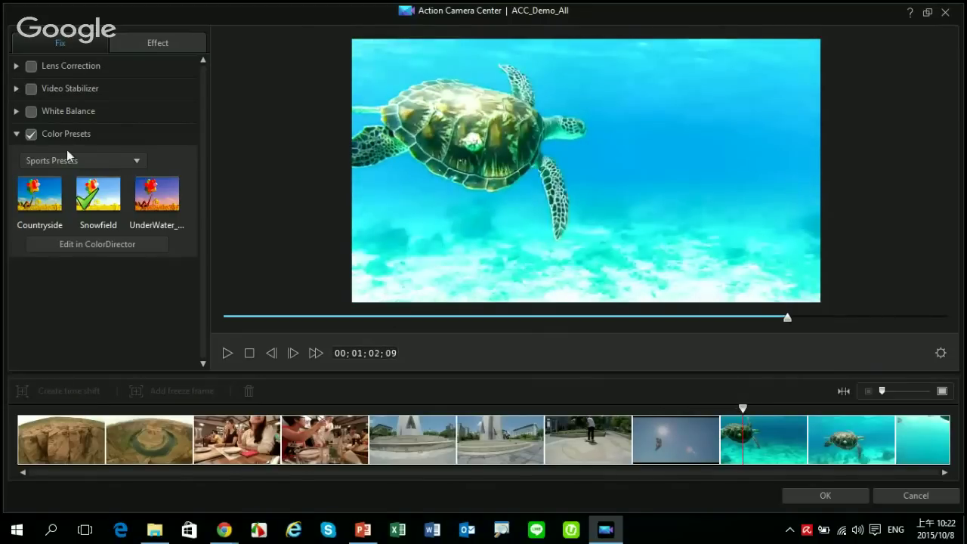
left_click(32, 134)
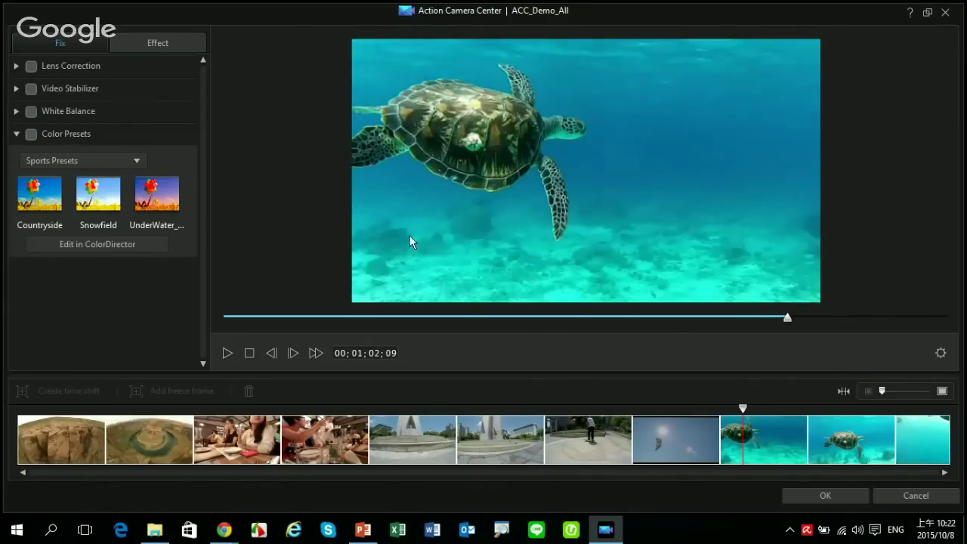
left_click_drag(743, 408, 774, 412)
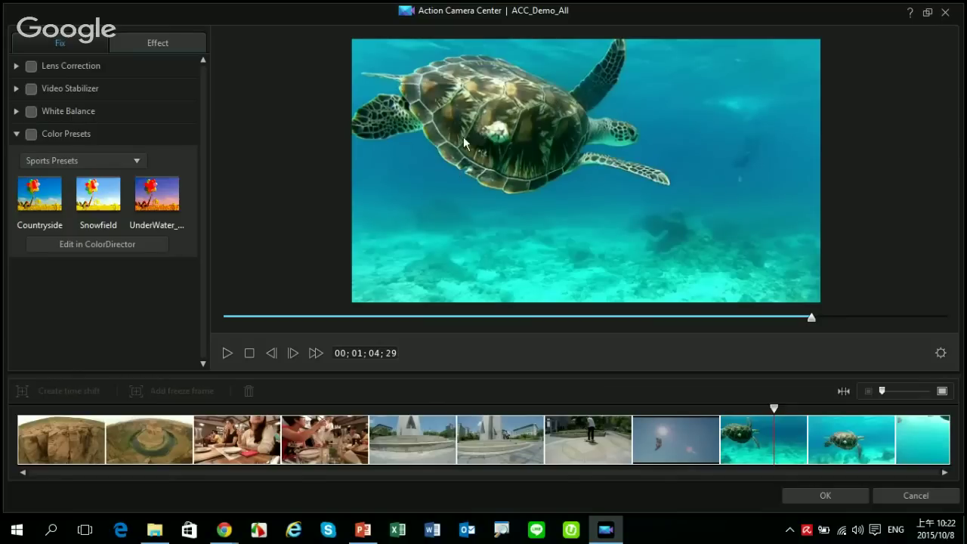
left_click(31, 134)
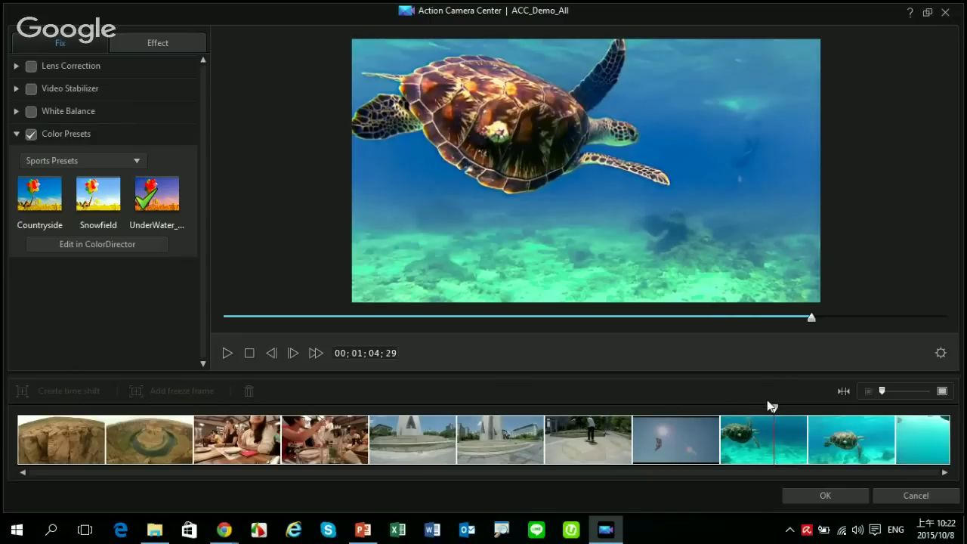
mouse_move(774, 408)
left_mouse_down()
mouse_move(803, 410)
mouse_move(792, 410)
left_mouse_up()
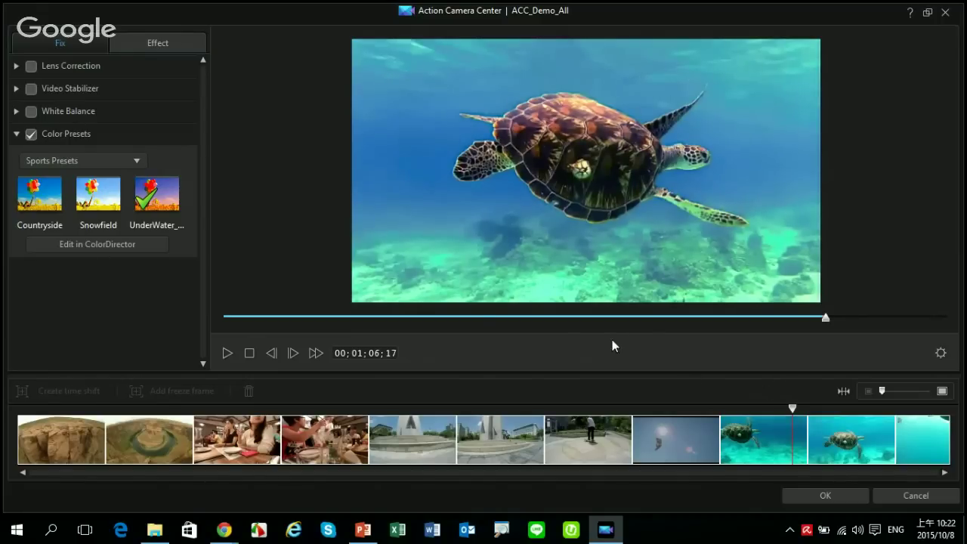
Switch to the Default Presets and try Dreamy, Dark Daze, Color Pop and Sunset on the turtle scene.
left_click(135, 161)
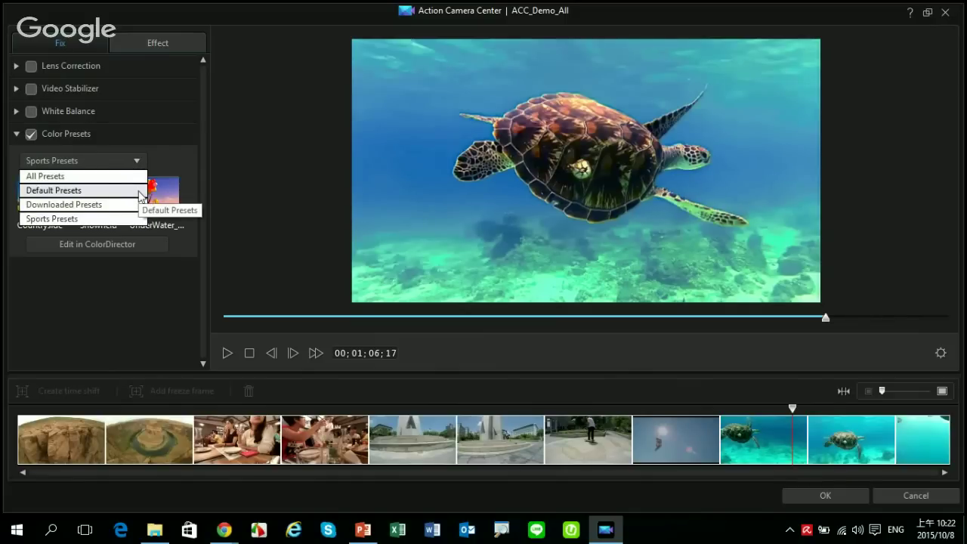
left_click(139, 192)
scroll(161, 219, "down", 1)
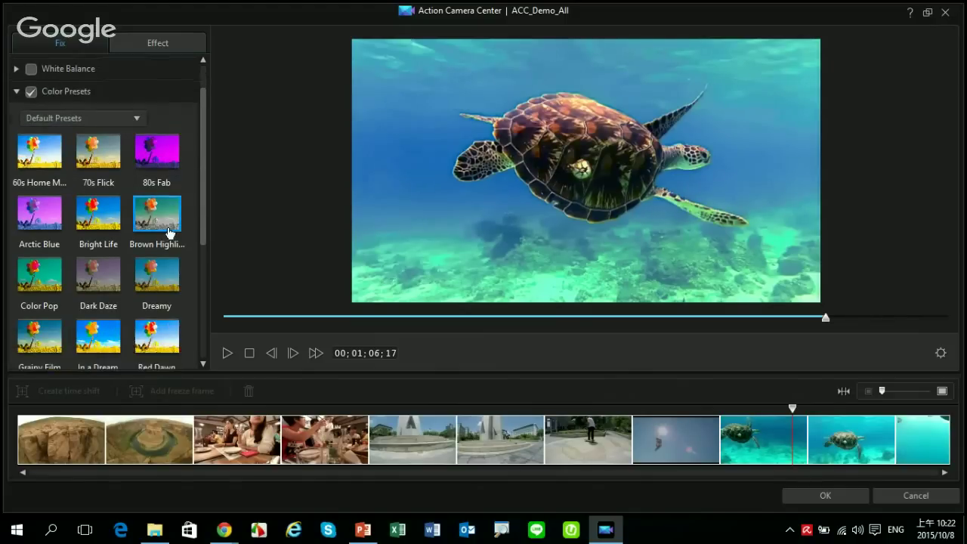
left_click(159, 272)
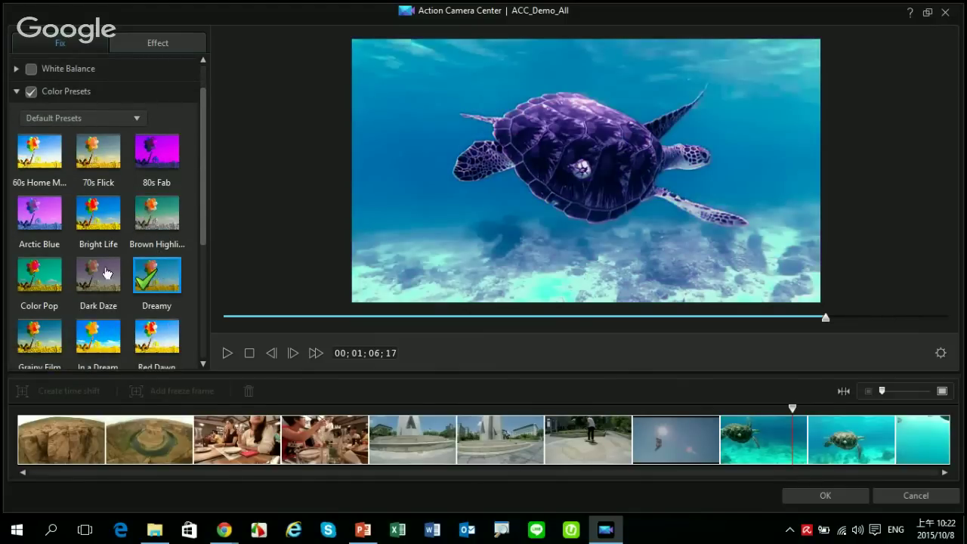
left_click(104, 273)
left_click(65, 281)
scroll(96, 279, "down", 5)
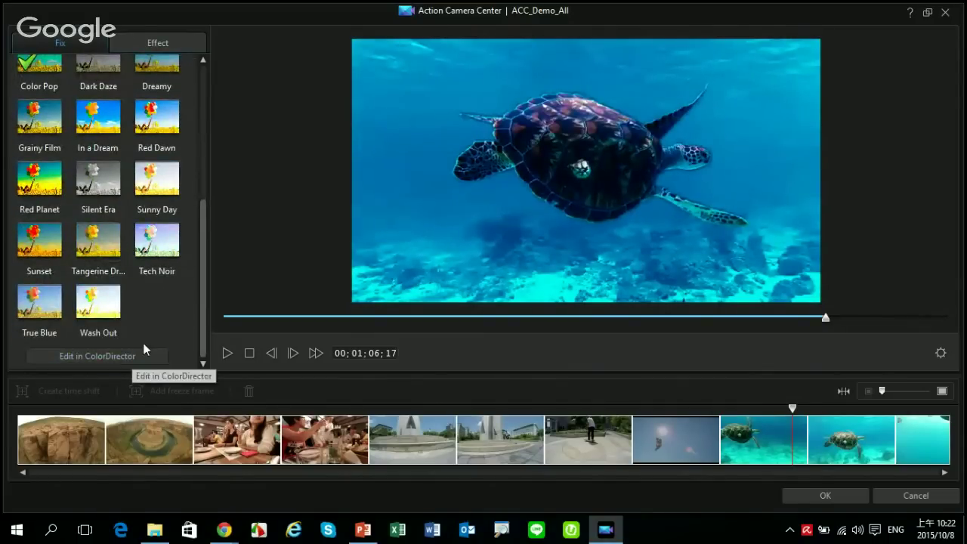
left_click(37, 237)
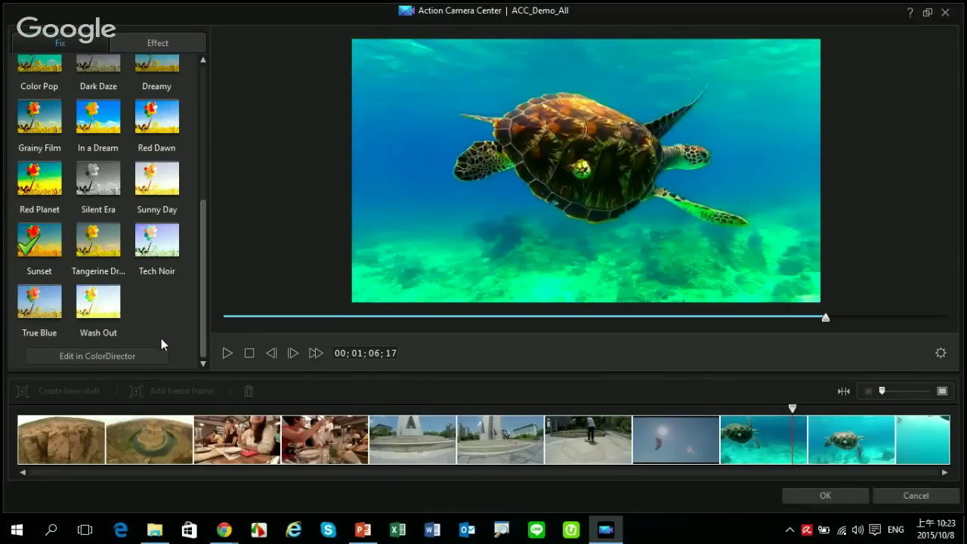
Disable Color Presets and leave Action Camera Center, discarding the changes to the ACC_Demo_All clip.
scroll(160, 317, "up", 5)
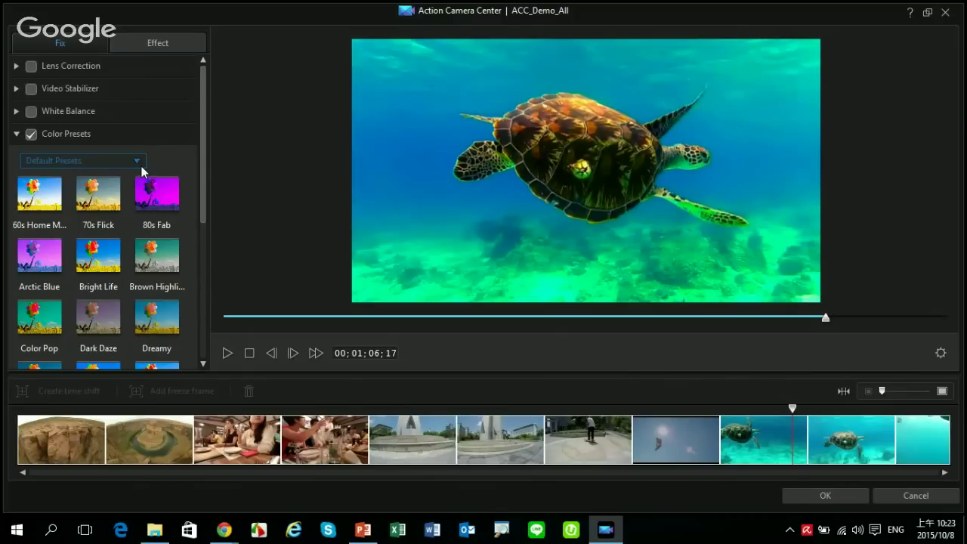
left_click(141, 170)
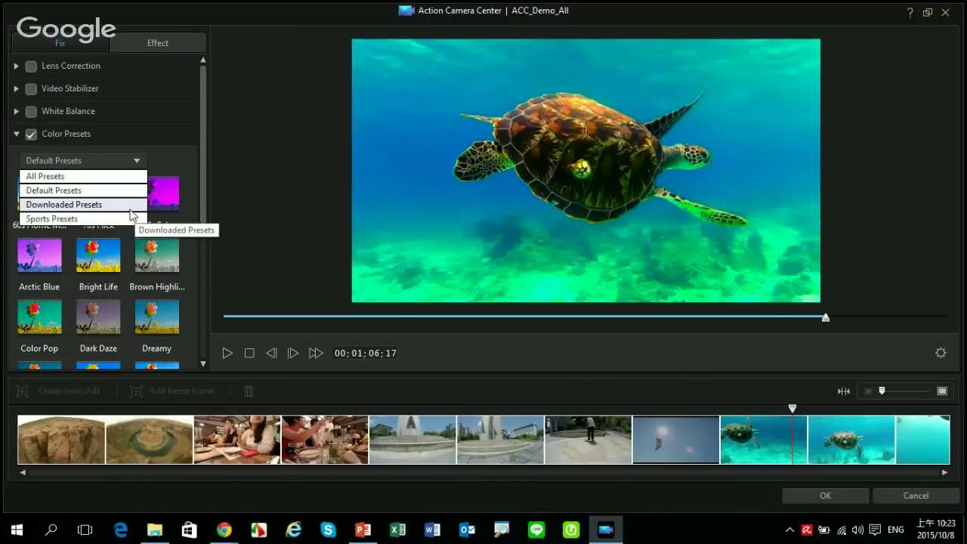
left_click(176, 167)
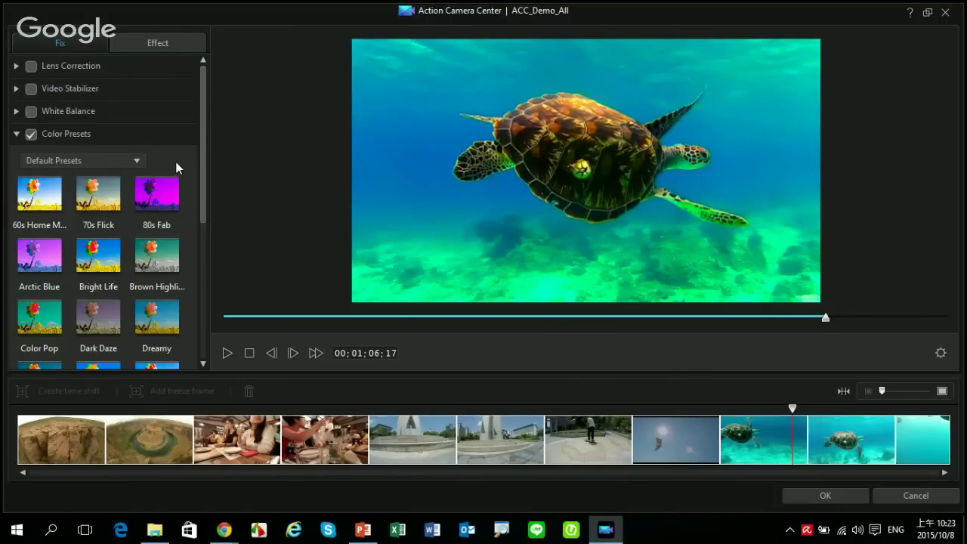
left_click(31, 134)
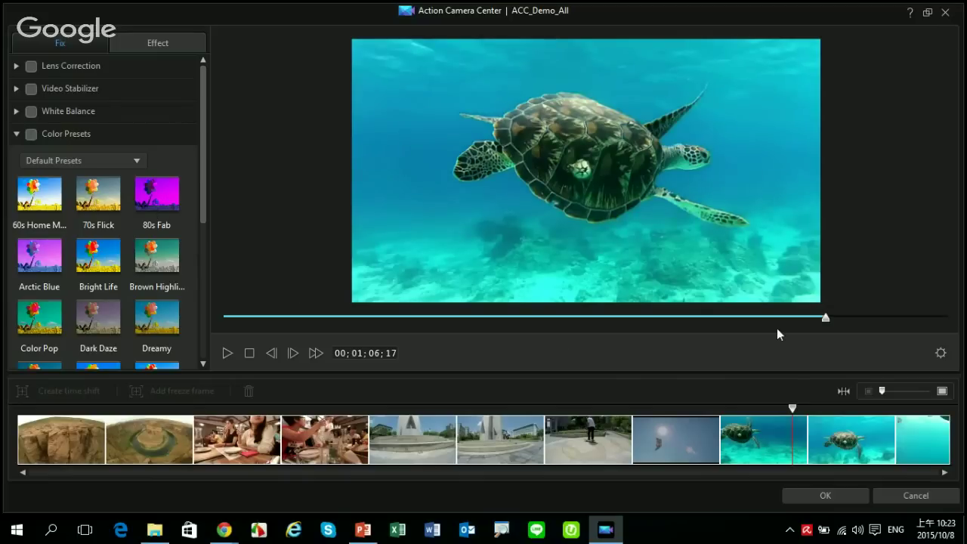
left_click(917, 493)
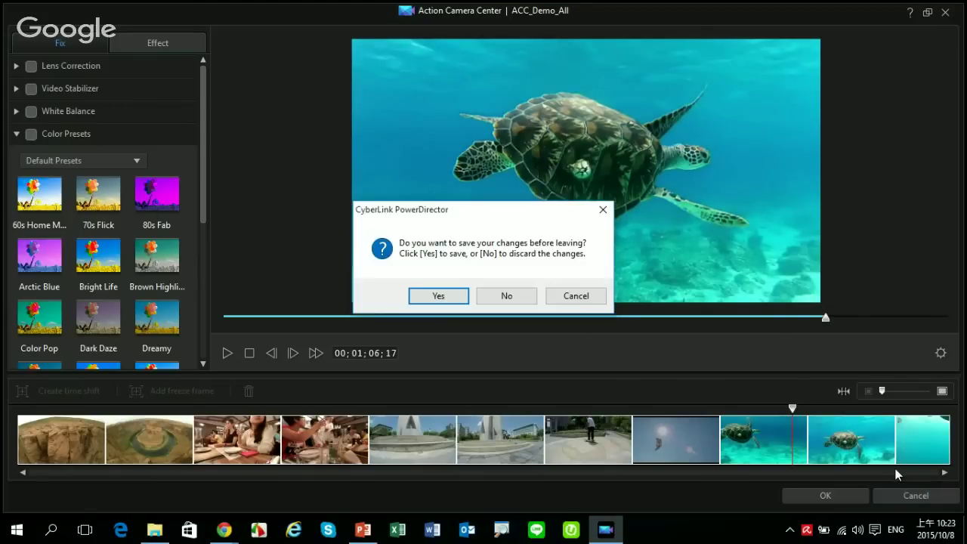
left_click(498, 295)
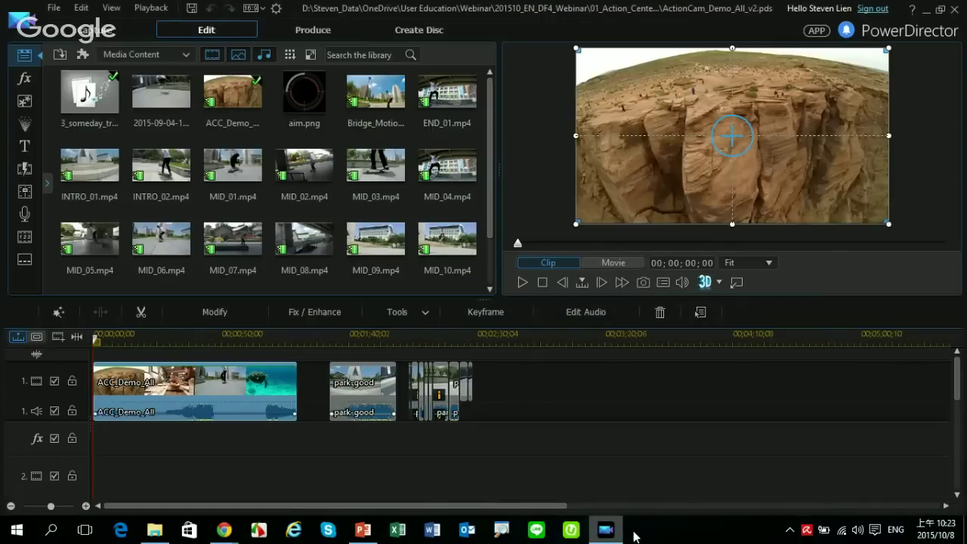
Switch to PowerPoint, present slide 8 on the Action Camera Center speed effect and play its embedded demo video.
left_click(362, 530)
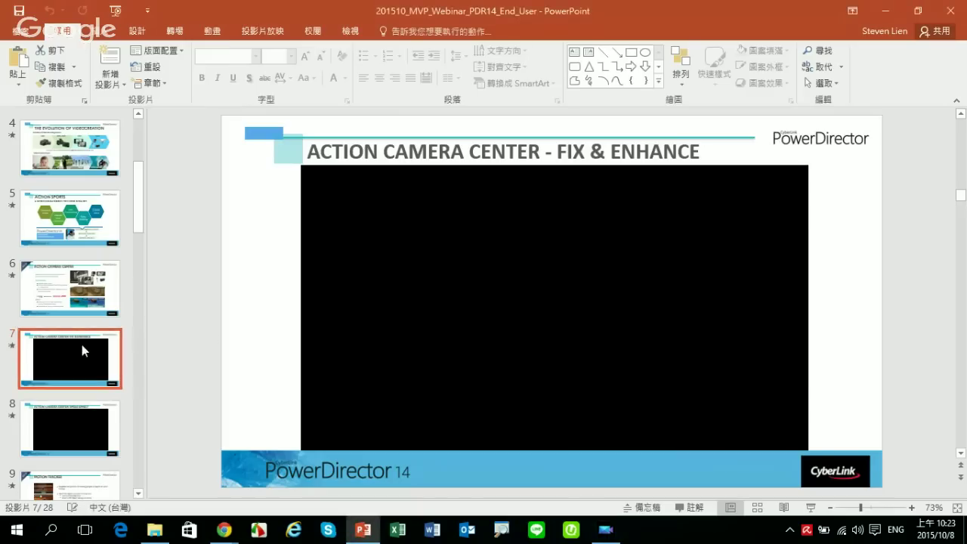
left_click(78, 420)
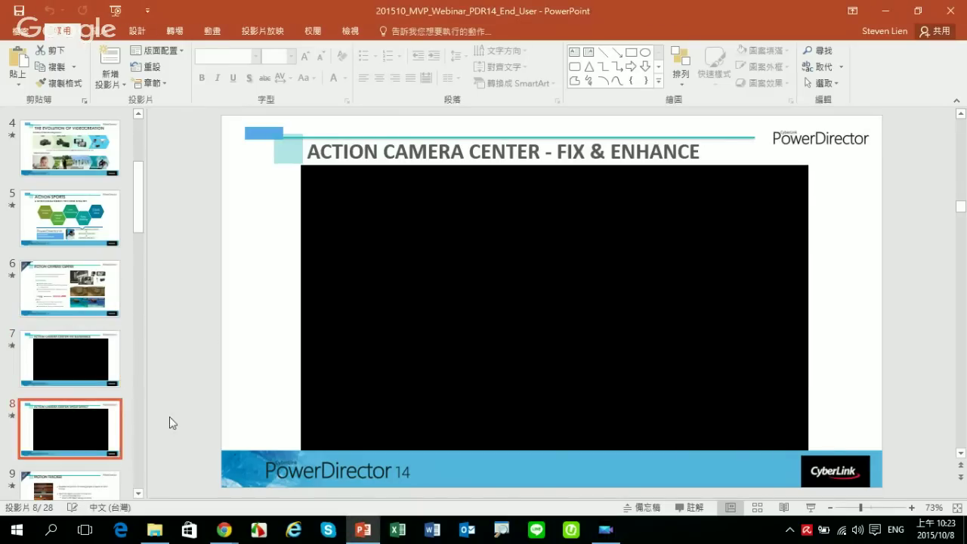
left_click(810, 507)
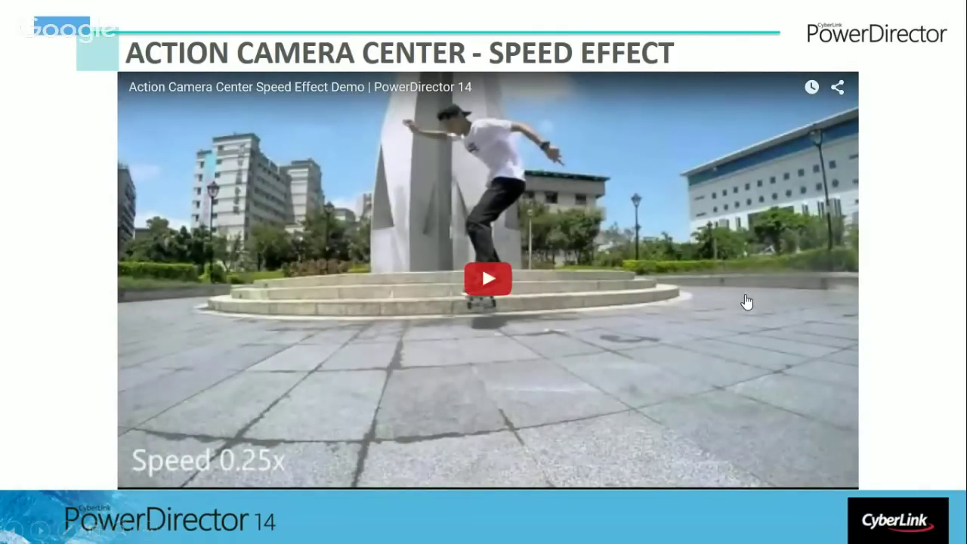
left_click(650, 300)
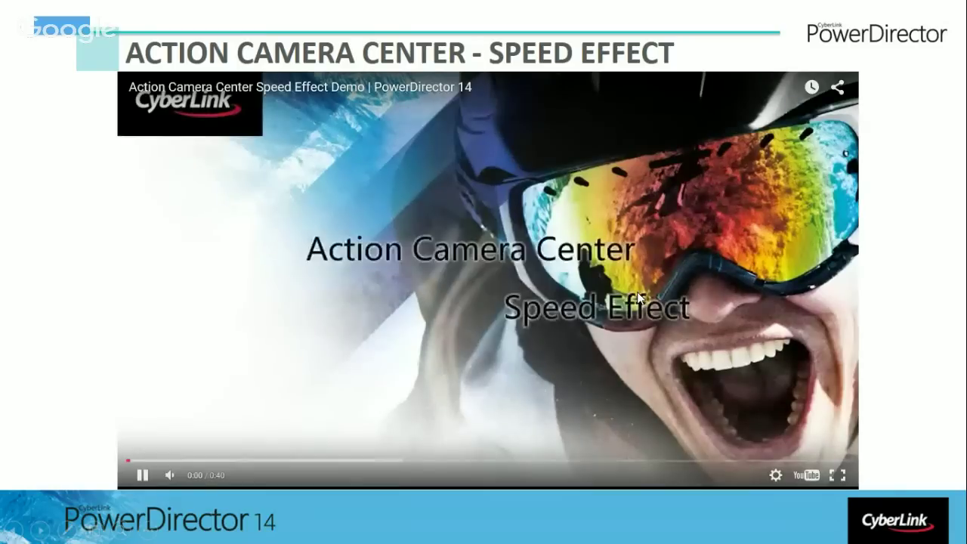
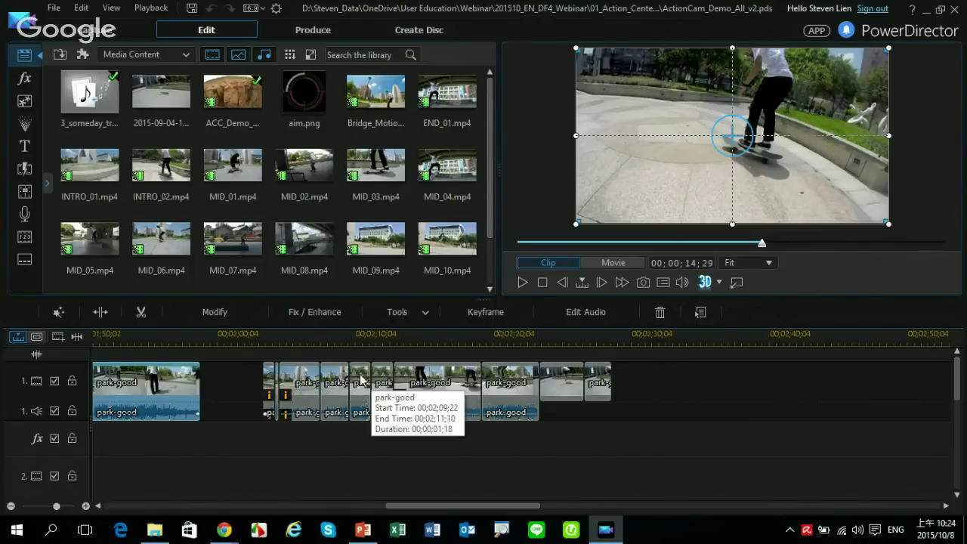
Examine the short edited park-good segments on track 1, previewing the still clip after them at 00;00;01;14.
left_click(377, 382)
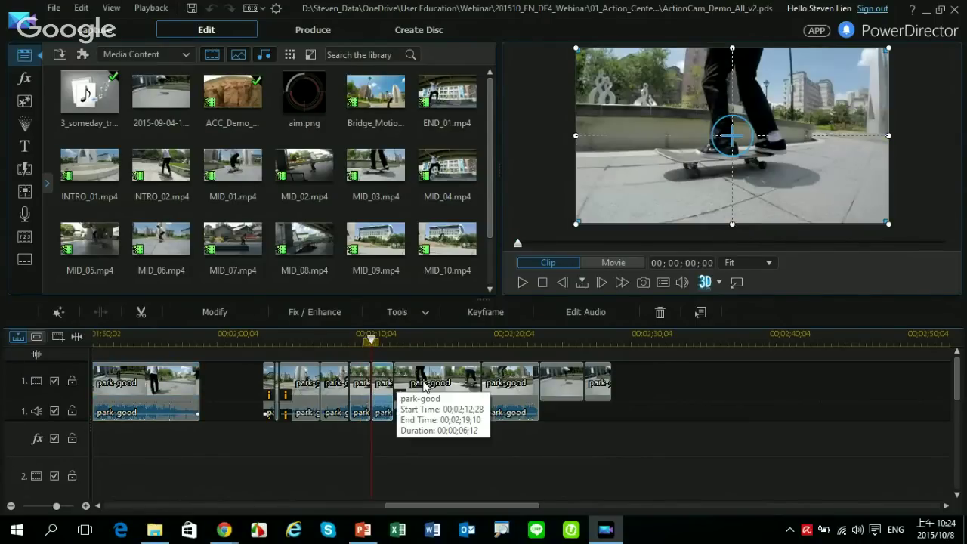
left_click(424, 385)
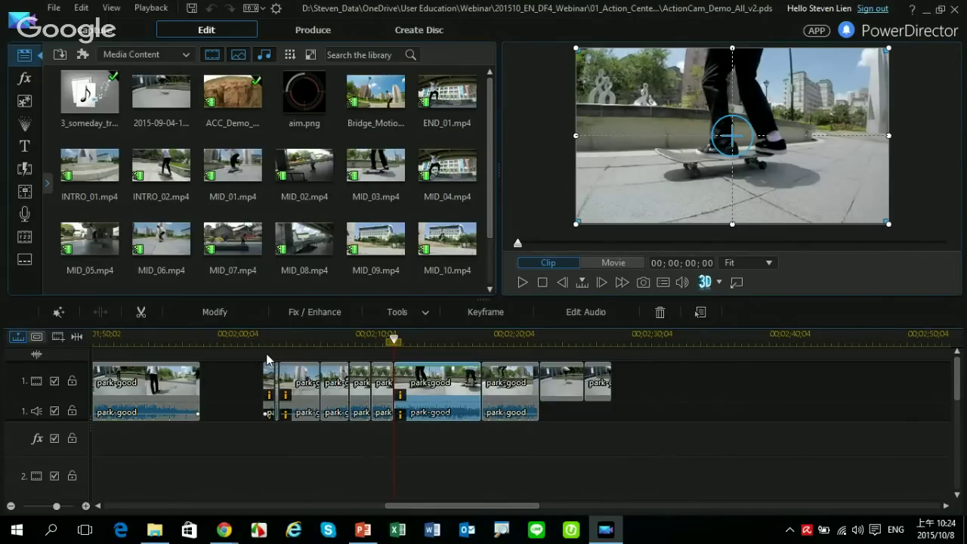
left_click(543, 373)
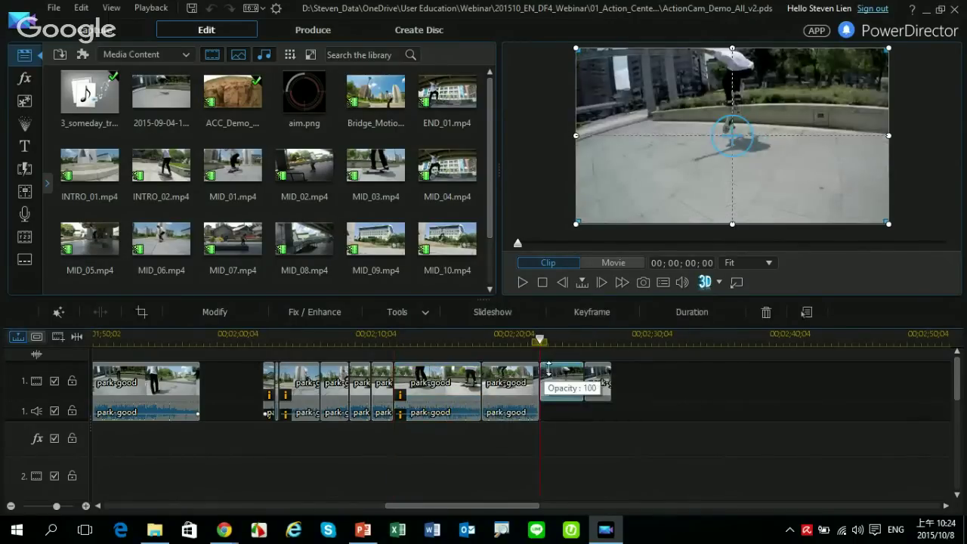
left_click_drag(545, 346, 567, 352)
left_click(562, 381)
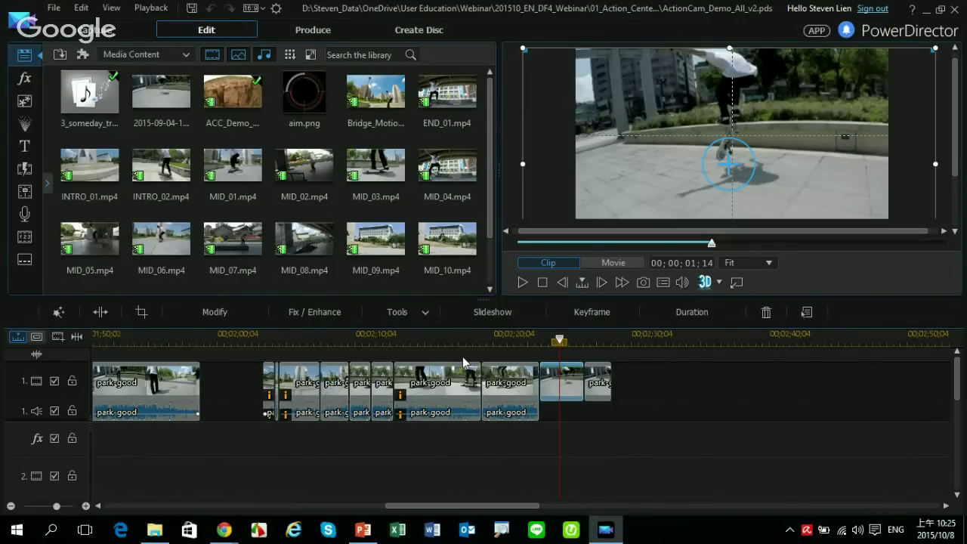
Open the long unedited park-good clip in Action Camera Center and show its effects with Replay and Speed and Freeze Frame collapsed.
left_click_drag(457, 502, 404, 502)
left_click(407, 380)
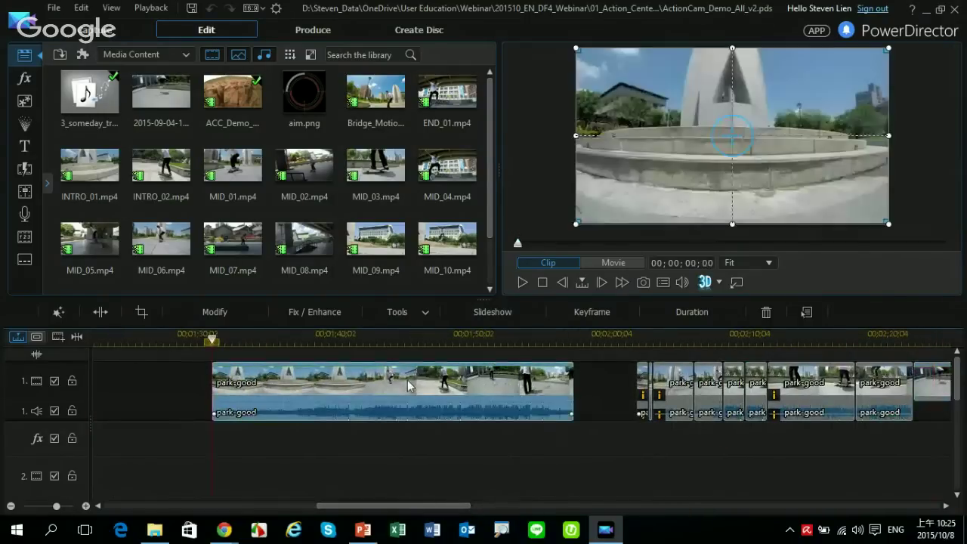
left_click(423, 323)
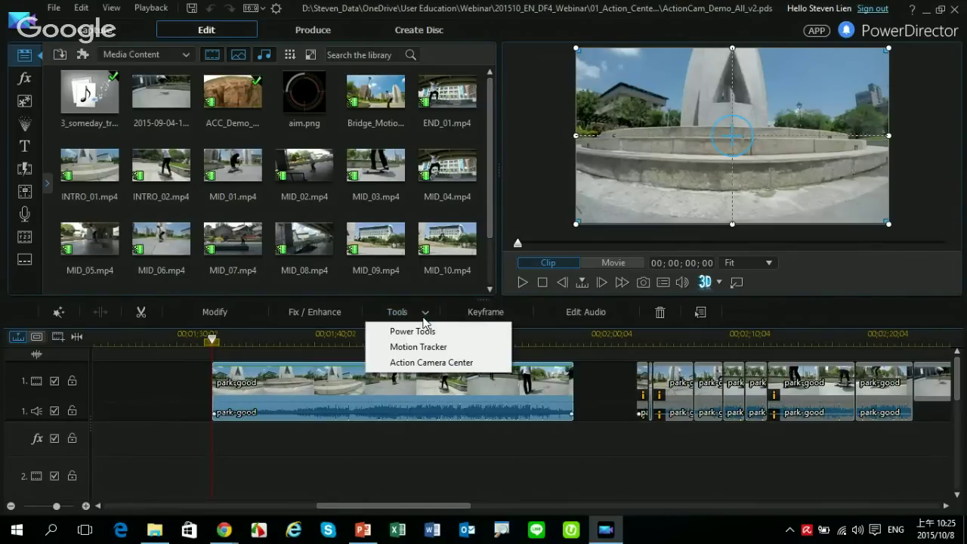
left_click(498, 363)
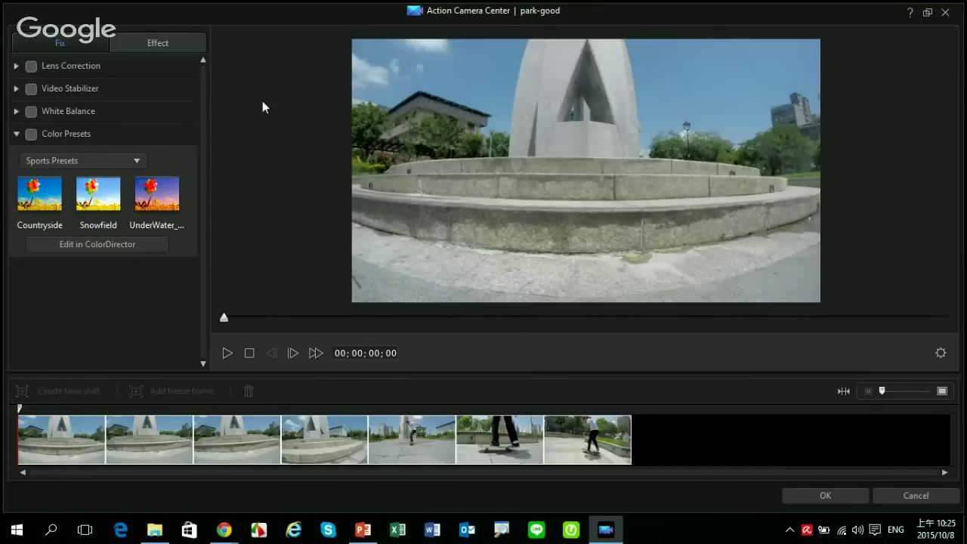
left_click(200, 49)
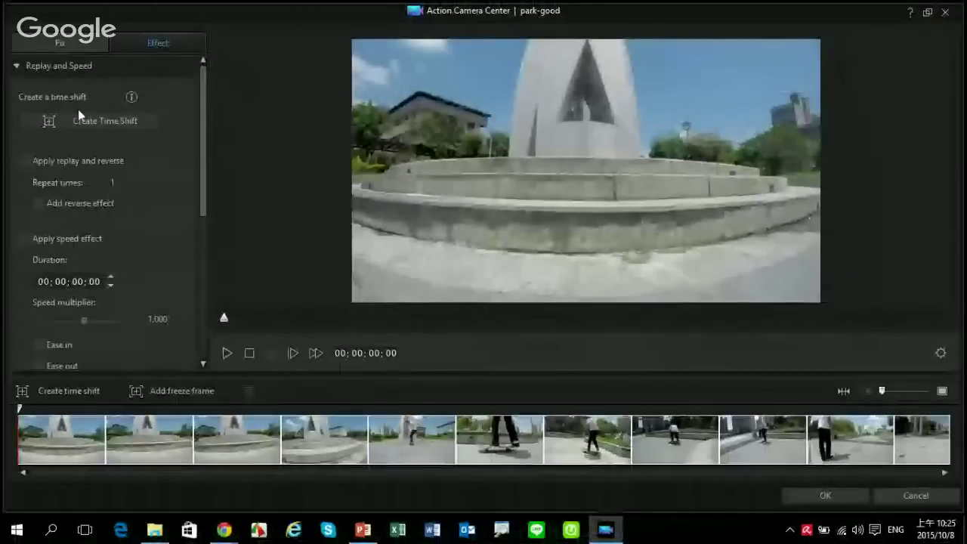
left_click(19, 63)
left_click(14, 94)
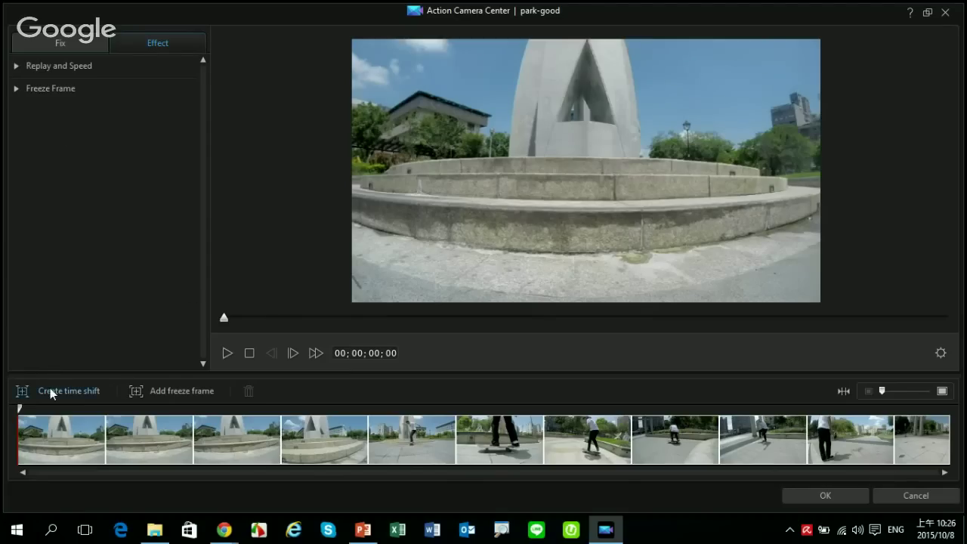
Create a time shift segment at the start of the park-good clip and extend it to a duration of 00;00;08;15.
left_click(100, 393)
left_click(102, 438)
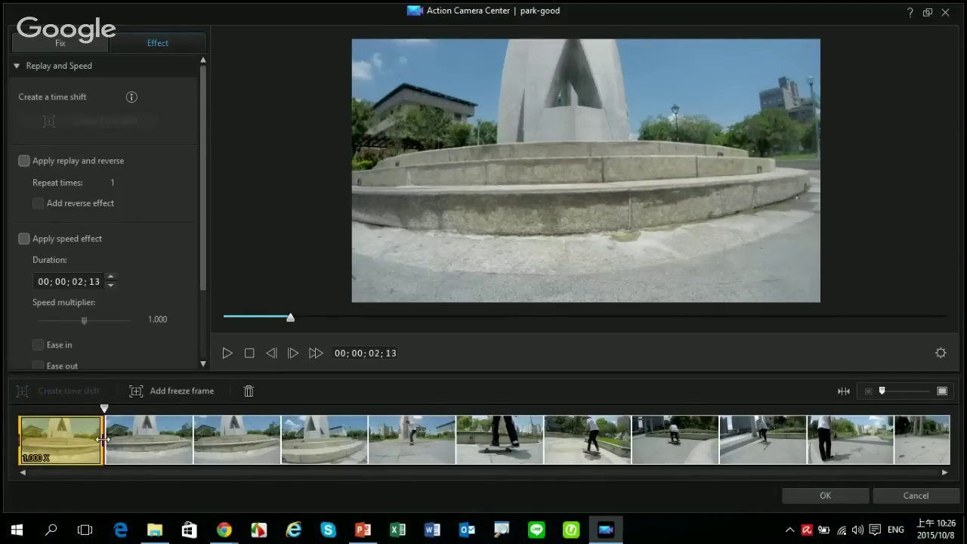
left_click_drag(103, 439, 307, 459)
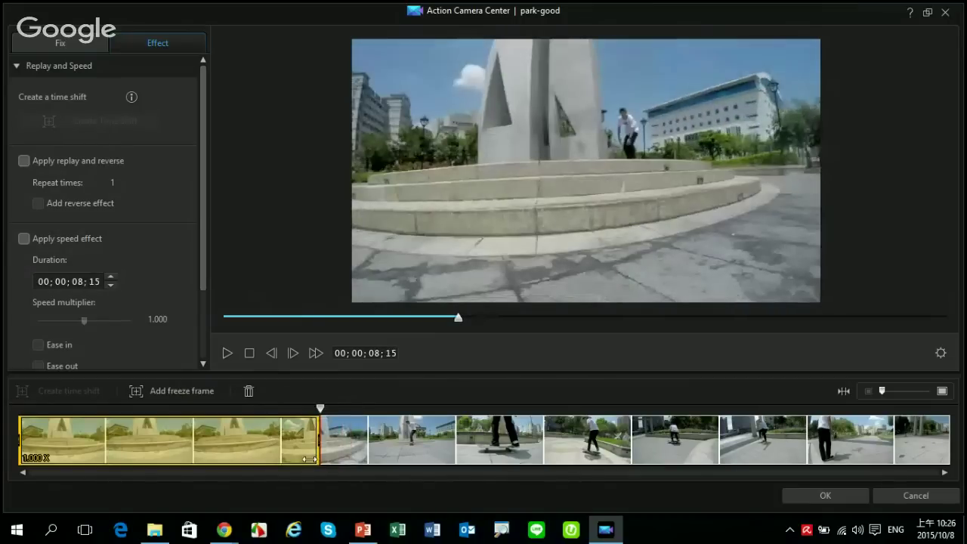
Apply the speed effect to the first time shift segment with a speed multiplier of 10.
left_click(25, 239)
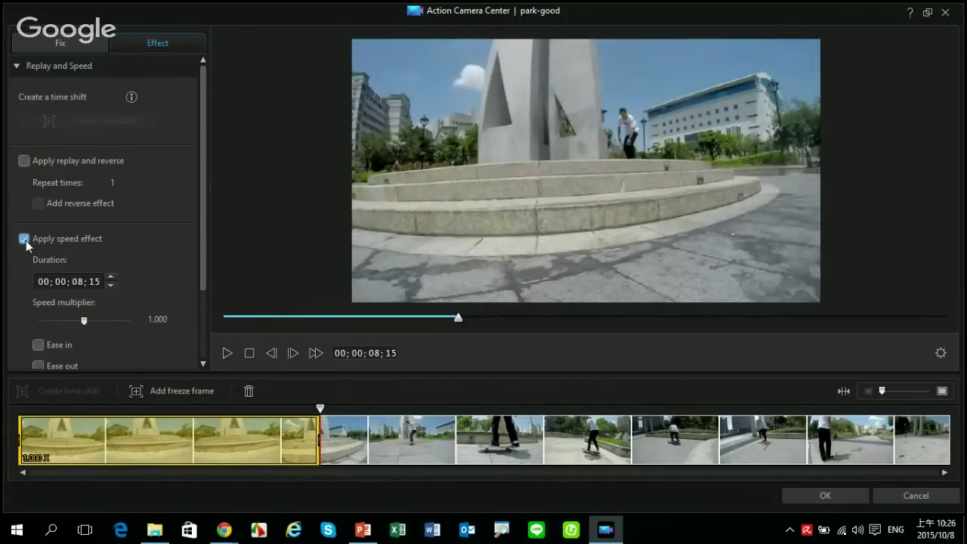
double_click(168, 320)
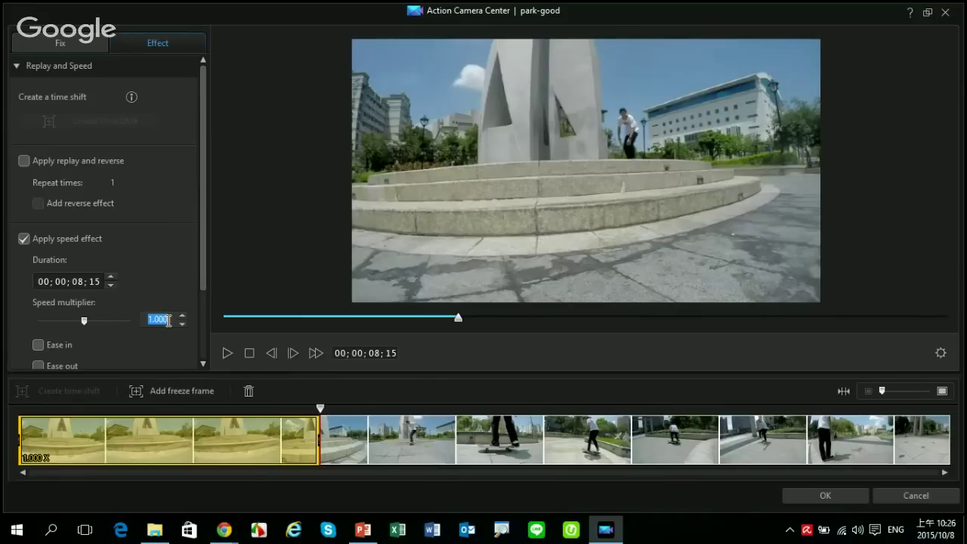
type("10")
key("Return")
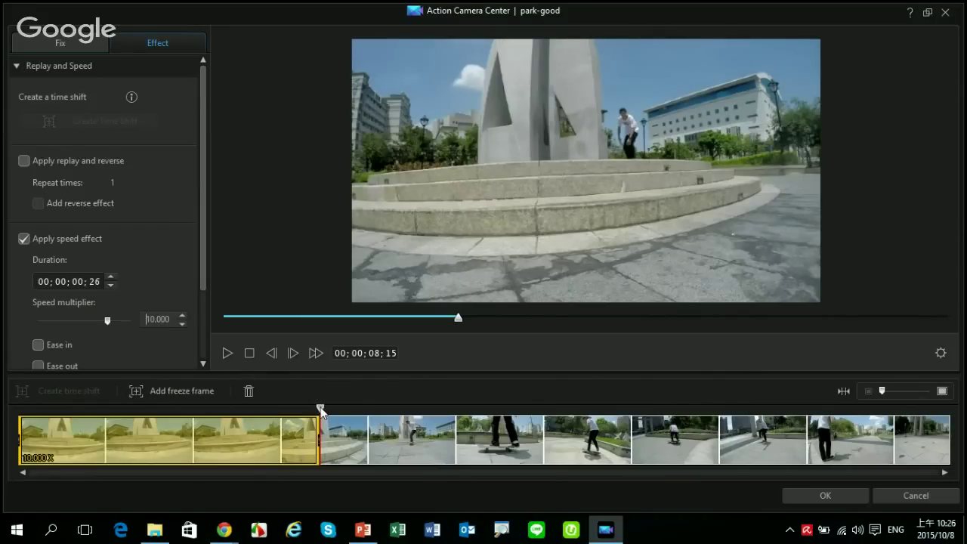
Create a second time shift segment at 00;00;09;06 and shorten it to a duration of 00;00;00;20.
left_click_drag(320, 410, 345, 411)
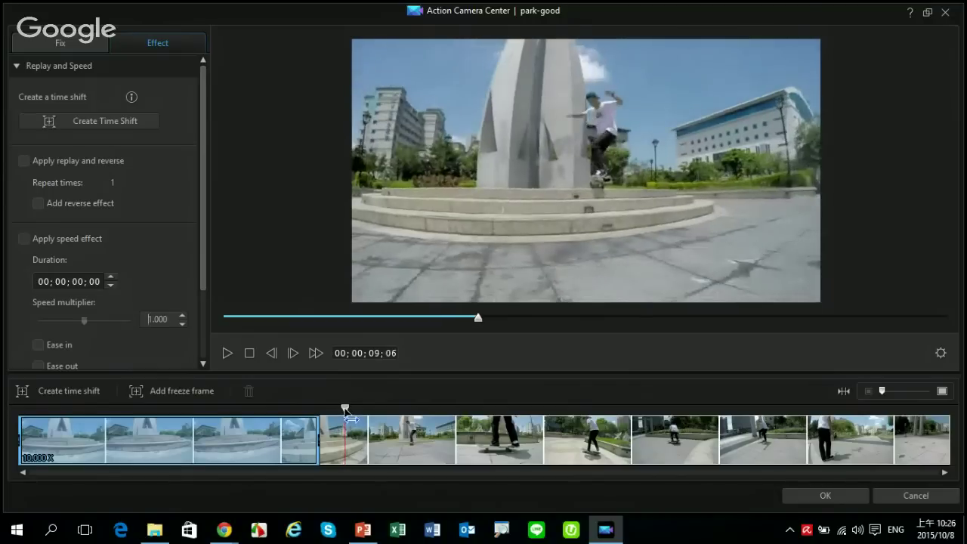
left_click(84, 392)
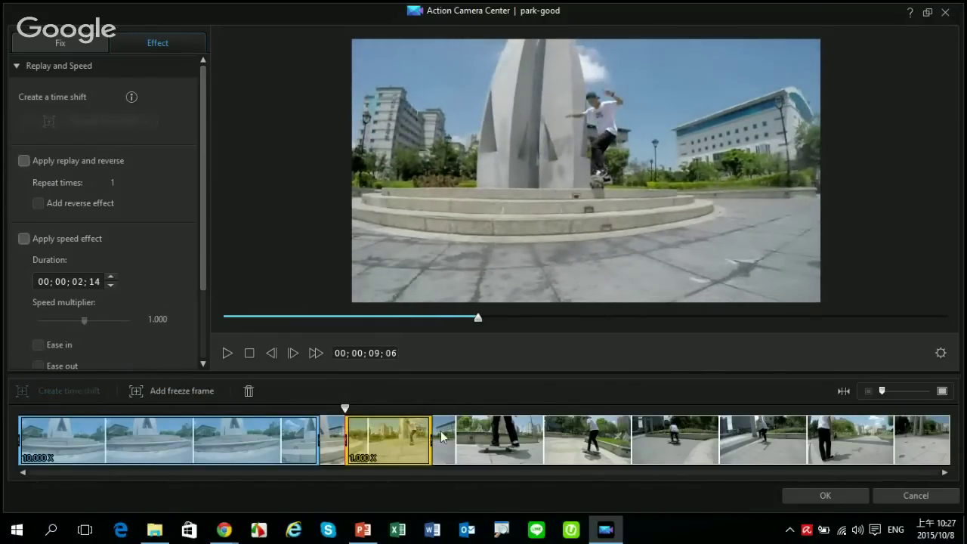
left_click_drag(434, 442, 367, 441)
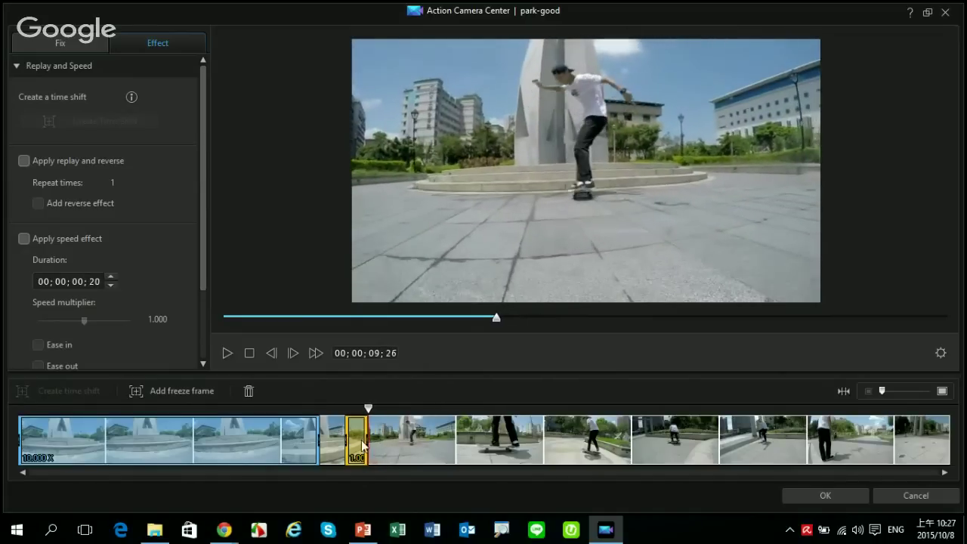
Apply the speed effect to the second time shift segment with a speed multiplier of 0.25.
left_click(24, 239)
left_click(158, 319)
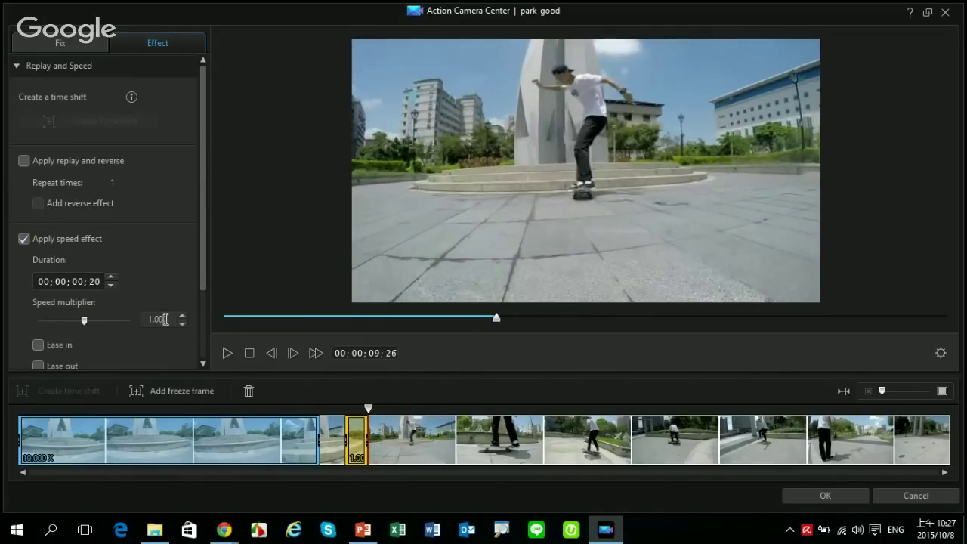
double_click(158, 318)
type("0.25")
key("Return")
Create a third time shift segment at 00;00;13;05 and shorten it to a duration of 00;00;00;24.
left_click_drag(369, 408, 492, 430)
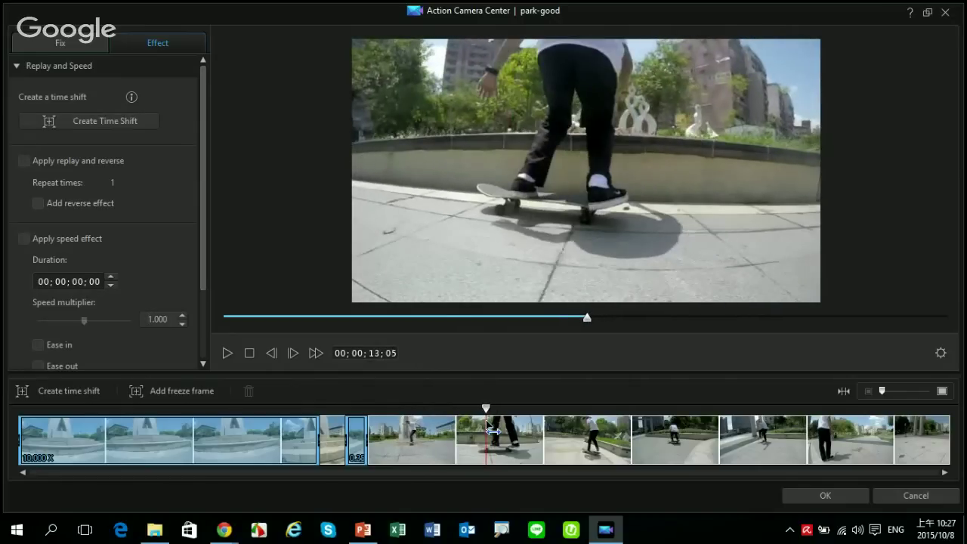
left_click(80, 390)
left_click_drag(572, 438, 514, 439)
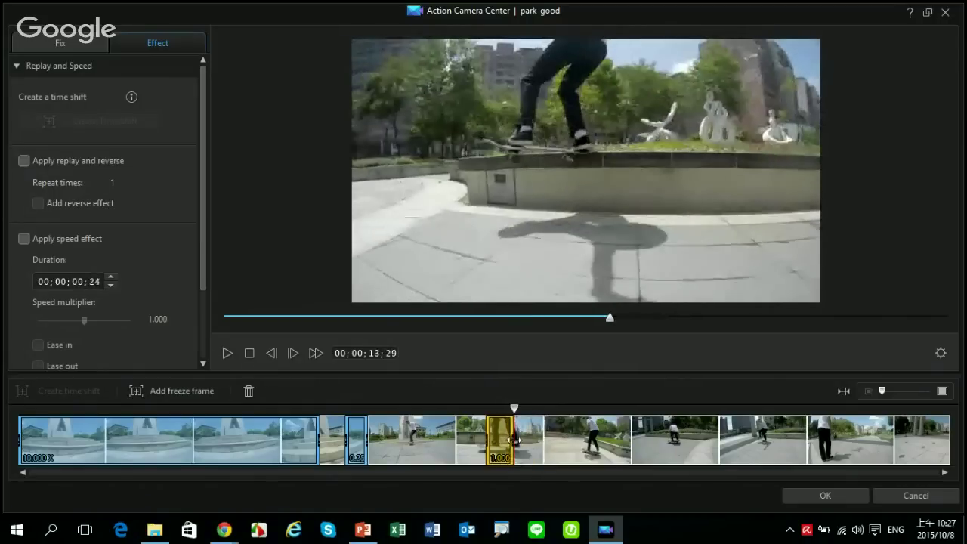
Apply replay with 2 repeat times and a 0.25 speed multiplier to the third time shift segment.
left_click(25, 161)
left_click(109, 184)
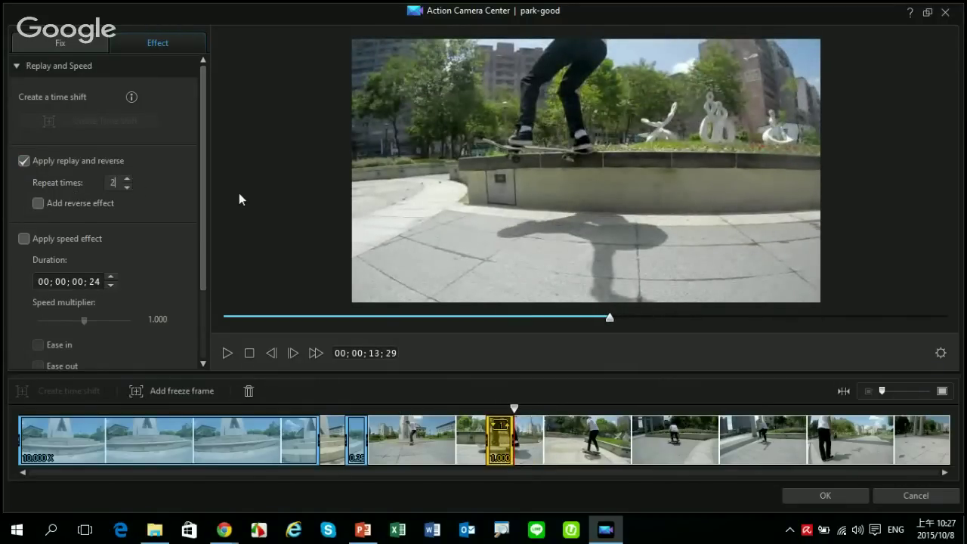
left_click(25, 239)
left_click(159, 320)
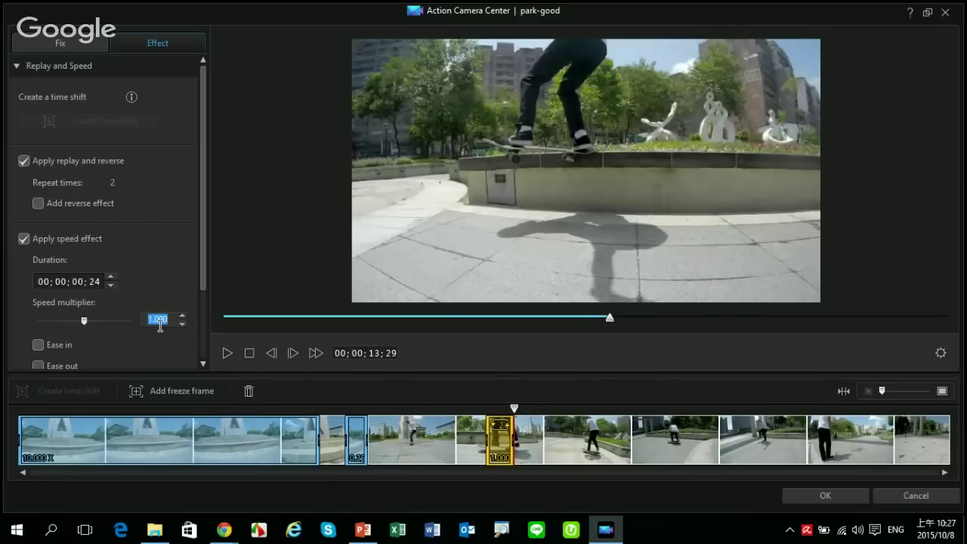
type("0.25")
key("Return")
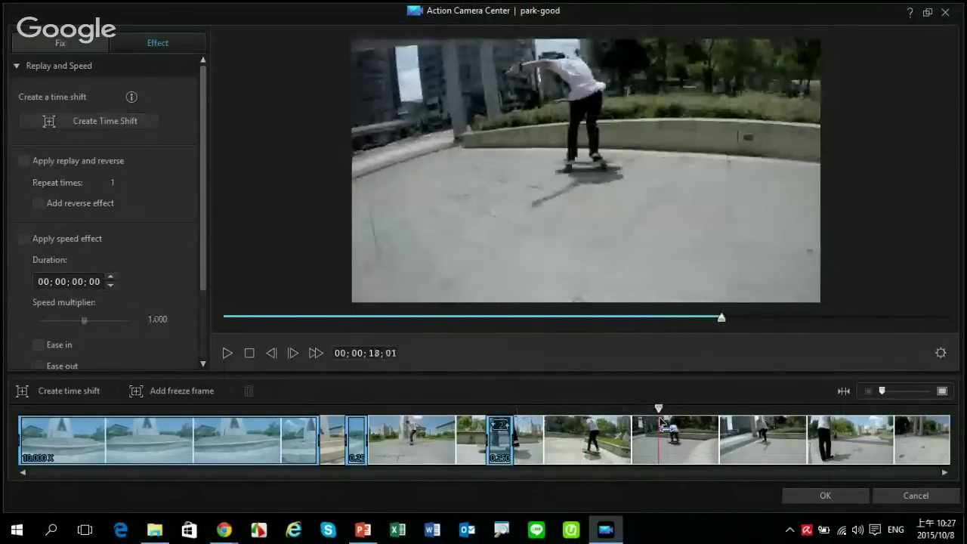
Add a freeze frame at 00;00;17;20 and apply a zoom effect framed on the jumping skateboarder.
left_click_drag(657, 423, 647, 427)
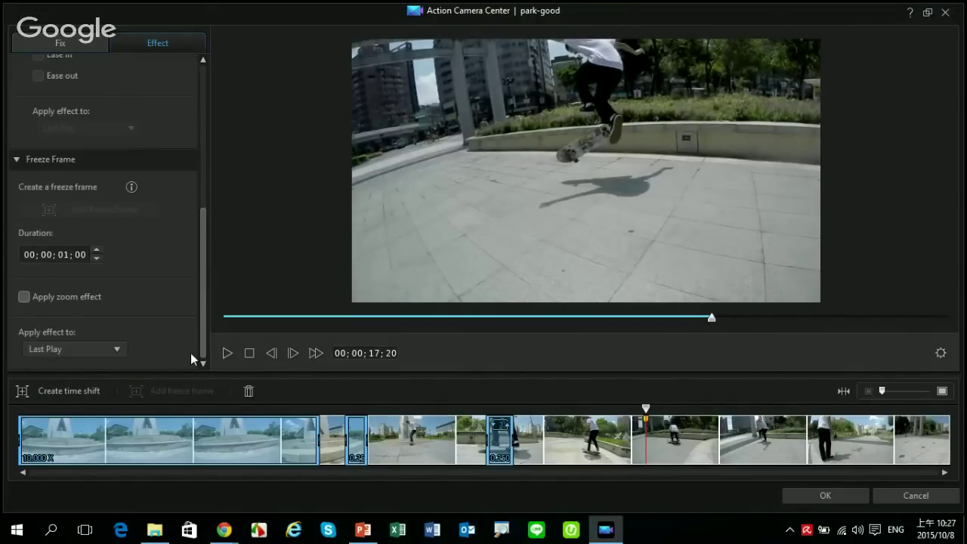
left_click(23, 298)
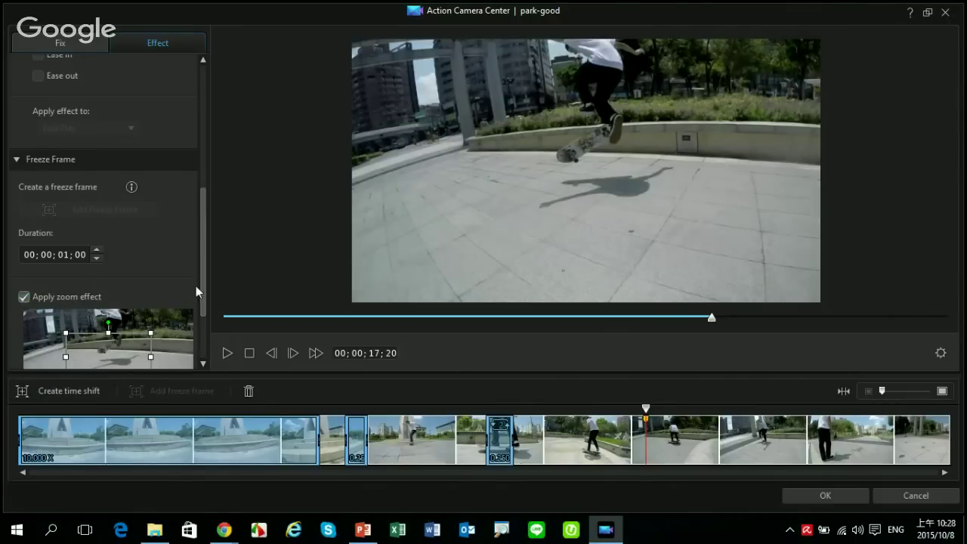
scroll(198, 291, "down", 3)
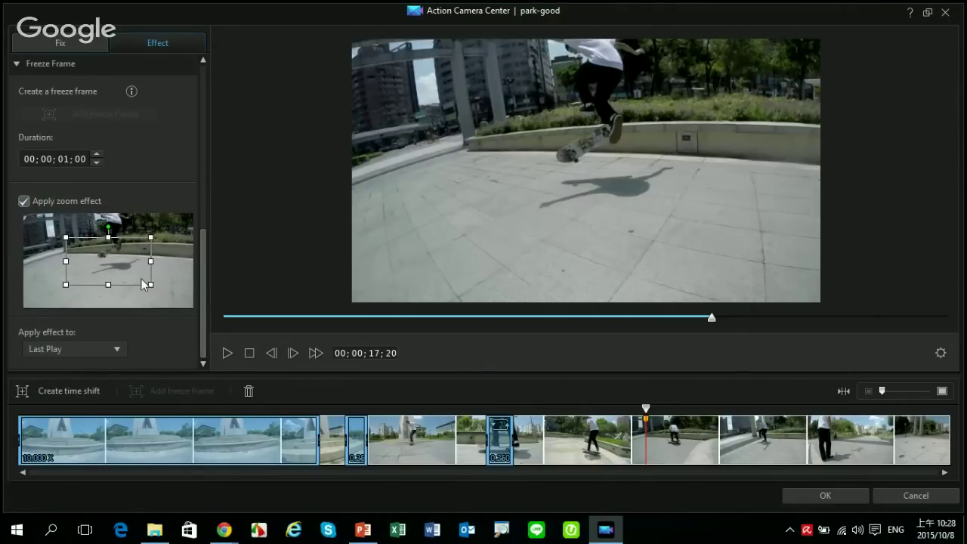
left_click_drag(141, 273, 141, 244)
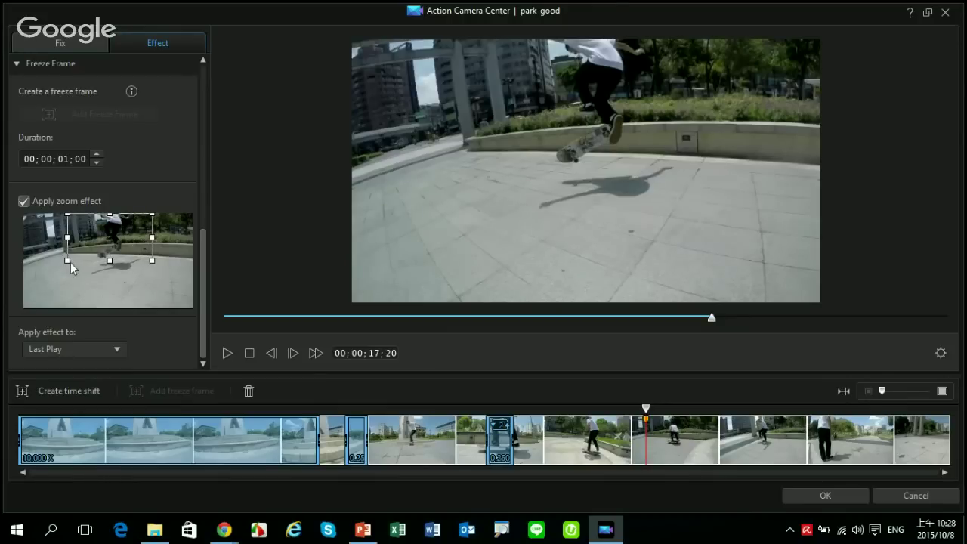
left_click_drag(68, 260, 74, 261)
Play the park-good clip with its effects from the beginning, and close Action Camera Center without saving the changes.
left_click_drag(647, 409, 390, 410)
left_click(106, 438)
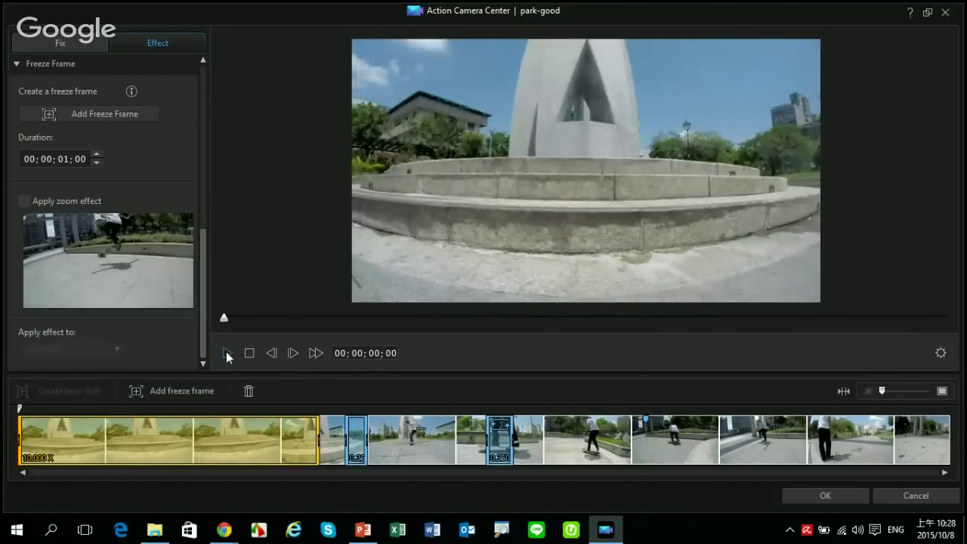
left_click(225, 353)
left_click(906, 497)
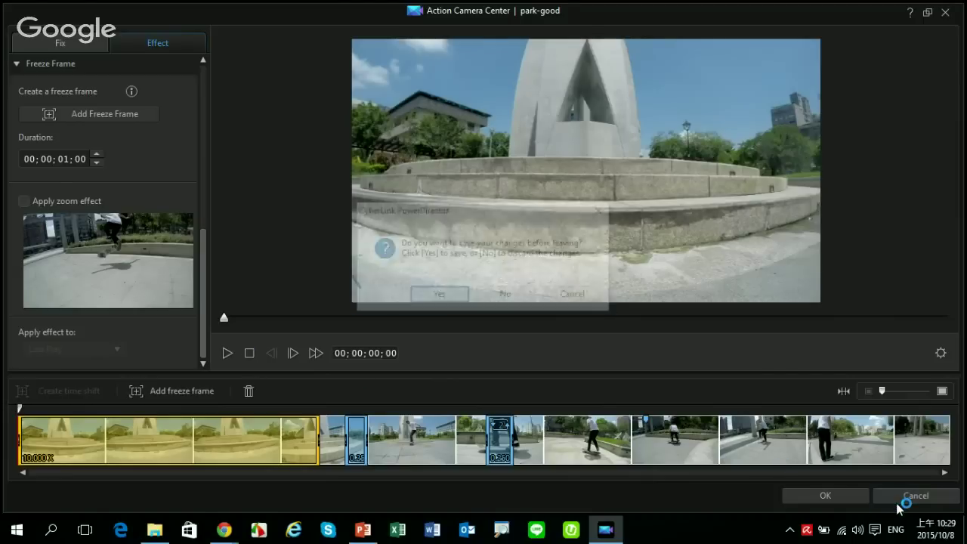
left_click(528, 296)
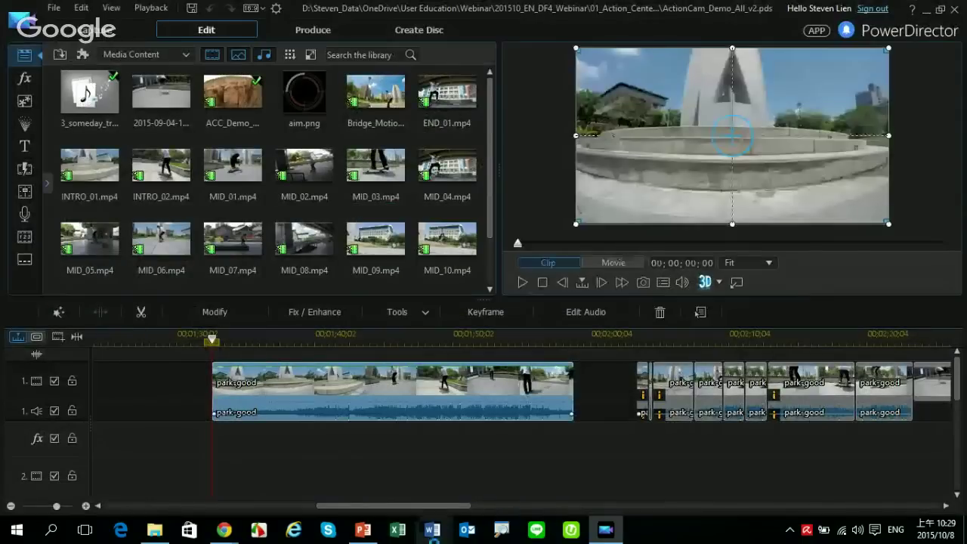
Switch to PowerPoint and present slide 9 on the Motion Tracker.
left_click(363, 529)
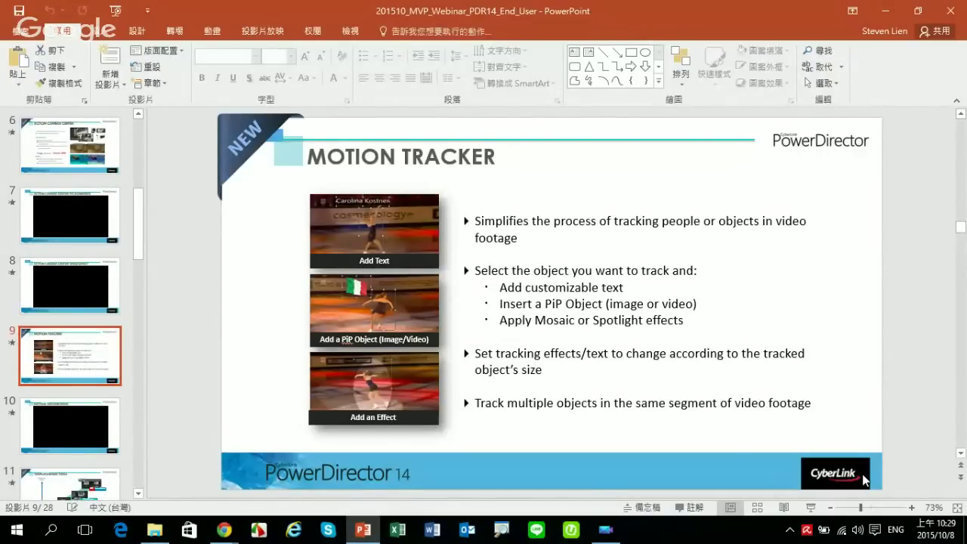
left_click(815, 512)
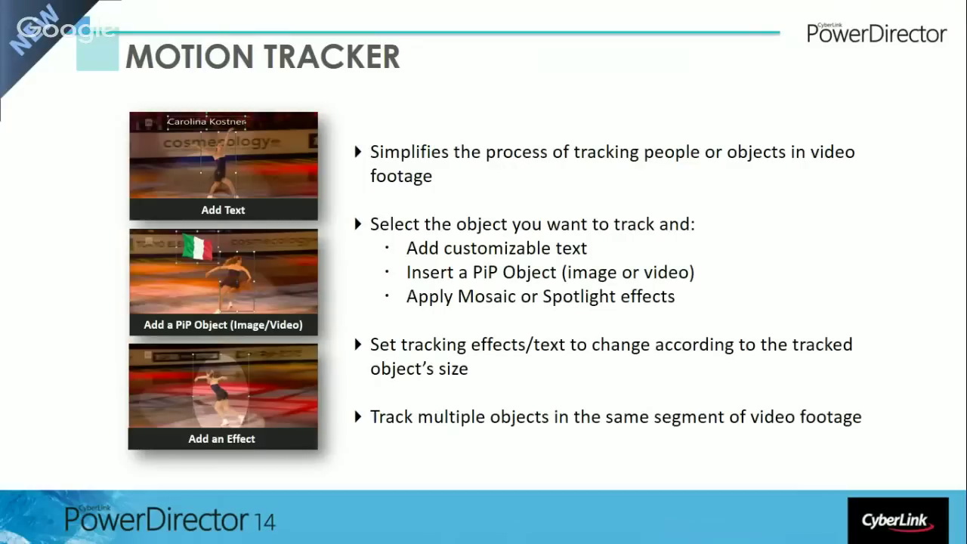
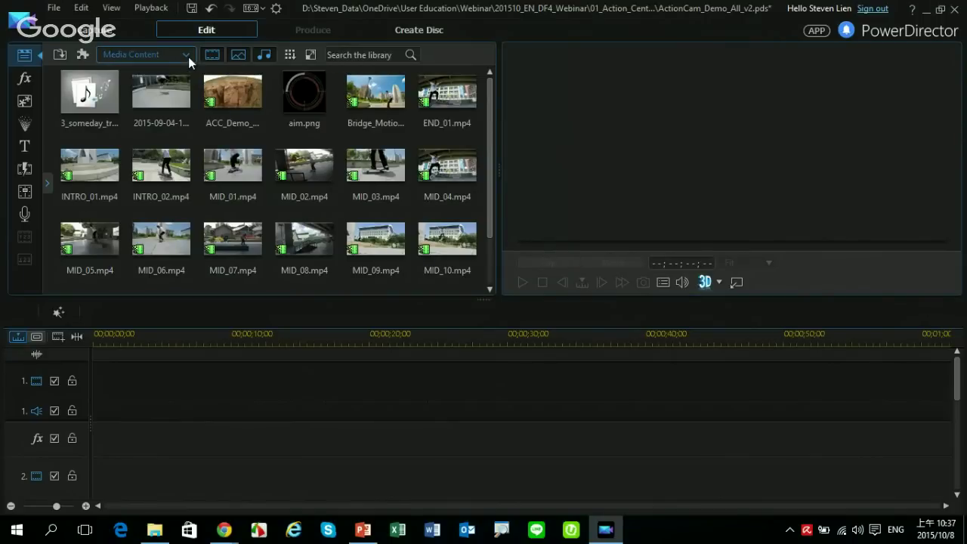
Show the Express Projects templates in the media library and look through them.
left_click(187, 56)
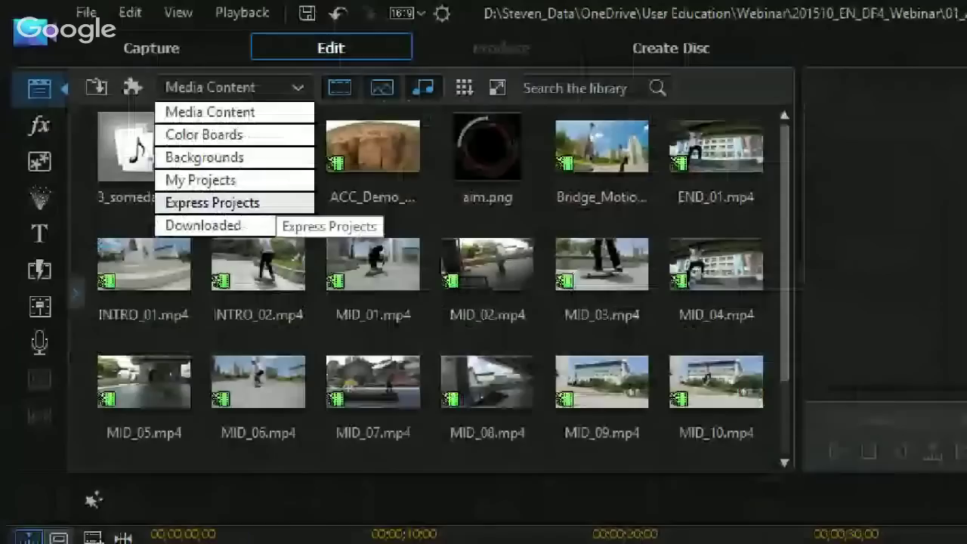
left_click(192, 92)
left_click(114, 55)
left_click(117, 126)
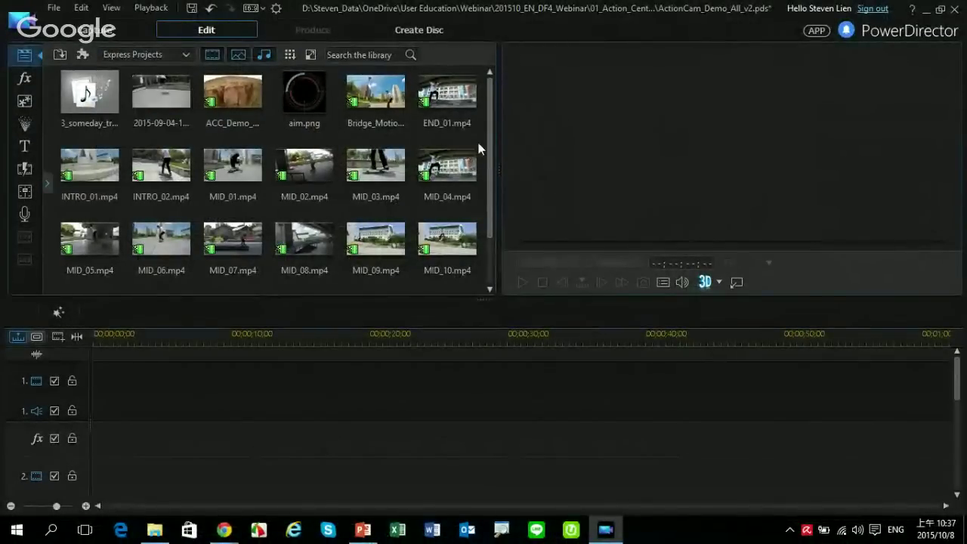
scroll(492, 184, "down", 1)
scroll(491, 184, "up", 1)
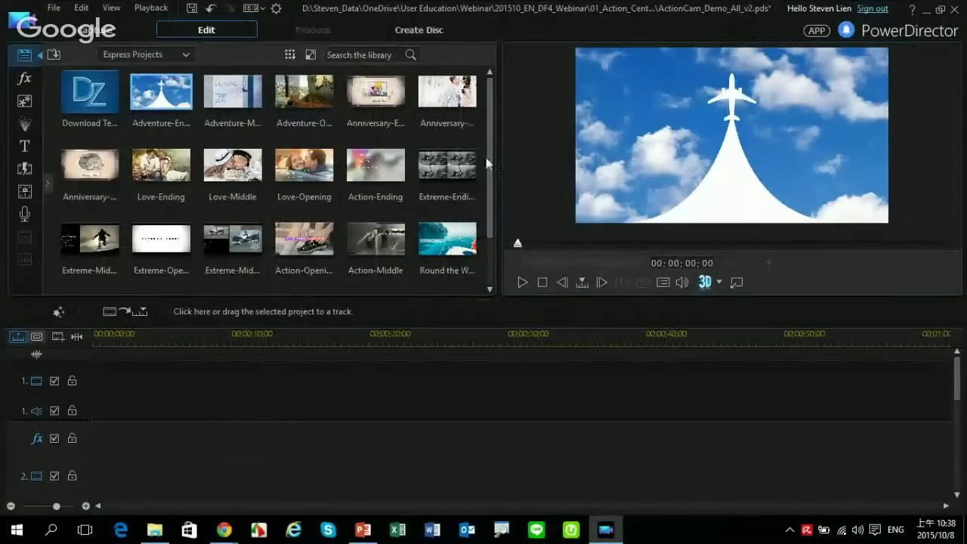
Preview the Extreme-Opening express project template briefly and pause it.
left_click(164, 244)
left_click(522, 281)
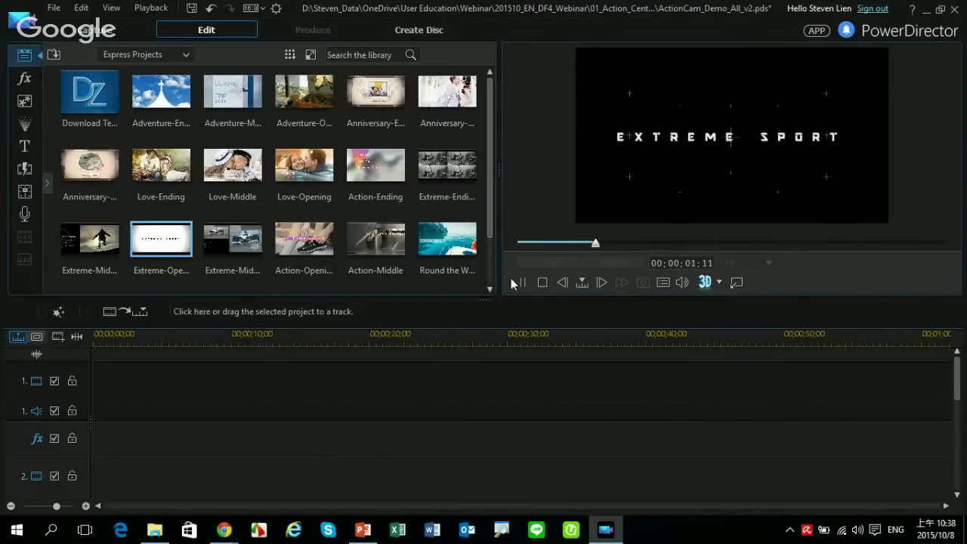
left_click(522, 282)
Add Extreme-Opening at the start of the timeline, followed by the skateboarder Extreme-Middle template and the Extreme-Ending template.
left_click_drag(180, 252, 116, 350)
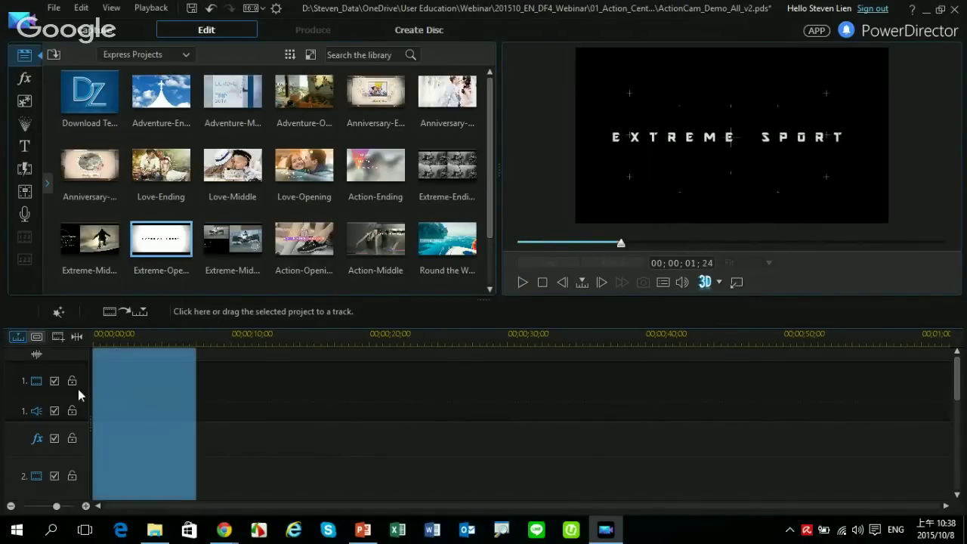
left_click_drag(70, 396, 338, 374)
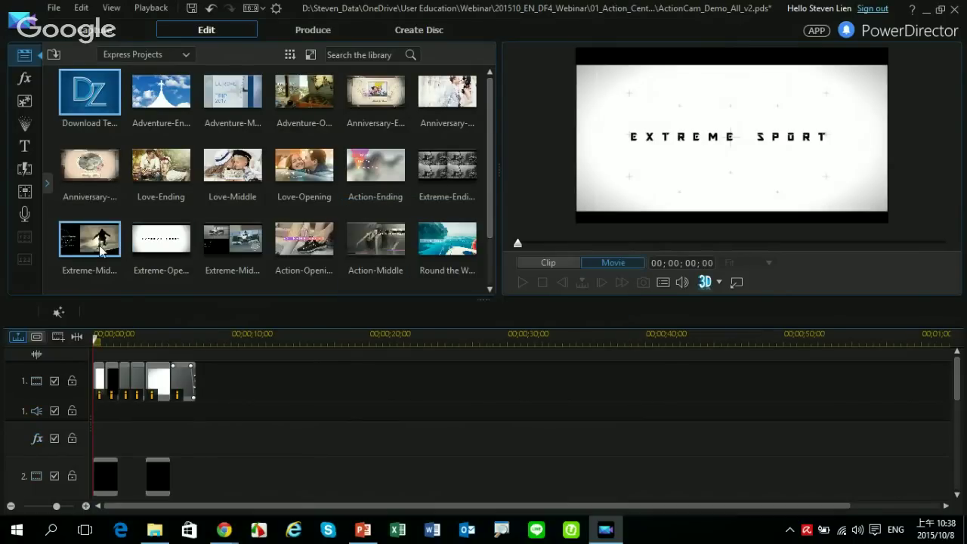
left_click_drag(97, 251, 192, 371)
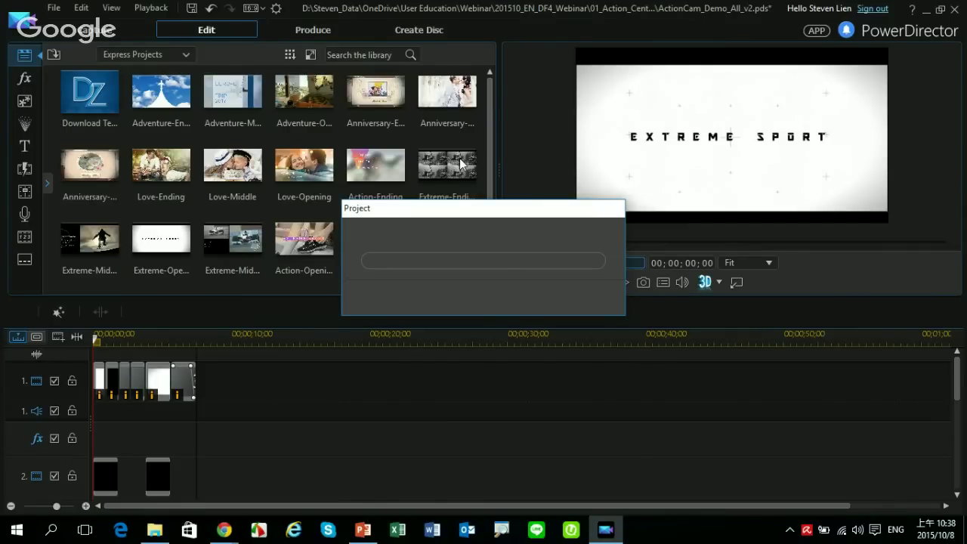
left_click_drag(460, 163, 630, 366)
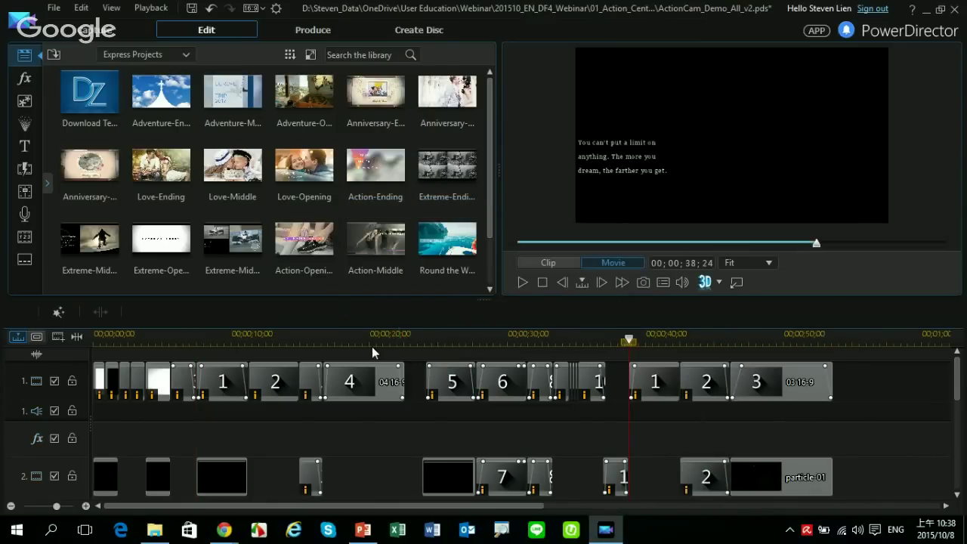
Show Media Content in the library and fill placeholder 1 of the opening on video track 1 with the Bridge_Motion clip.
left_click_drag(368, 342, 650, 357)
left_click_drag(541, 506, 304, 510)
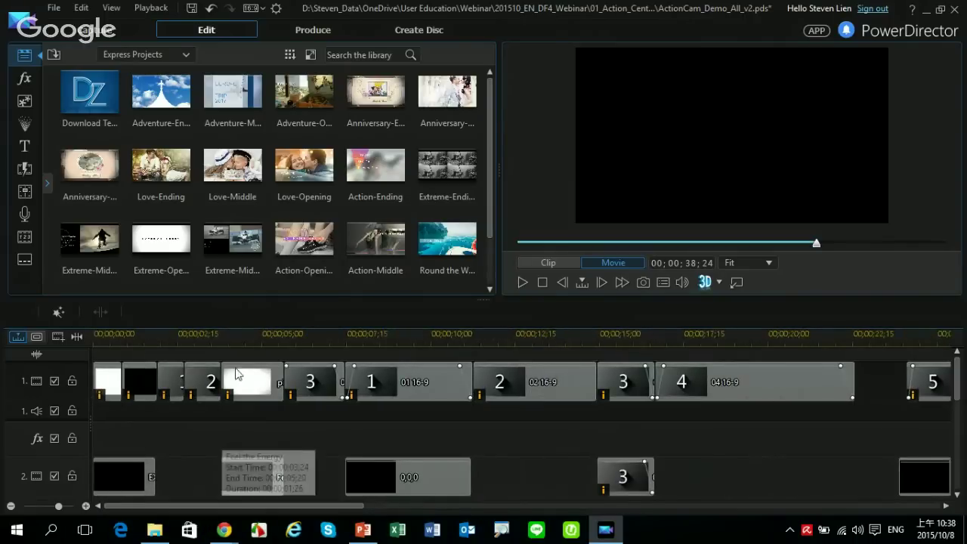
left_click_drag(202, 342, 328, 340)
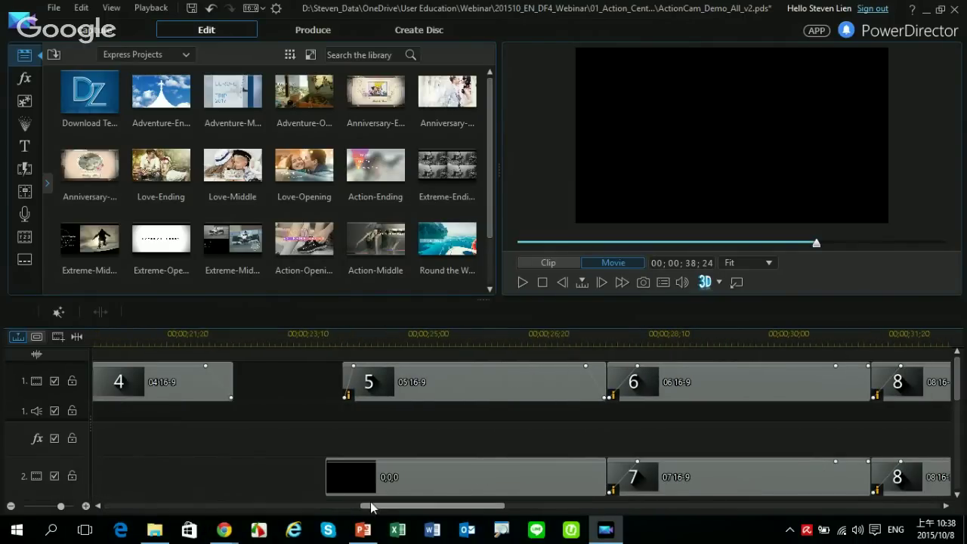
left_click_drag(404, 508, 147, 507)
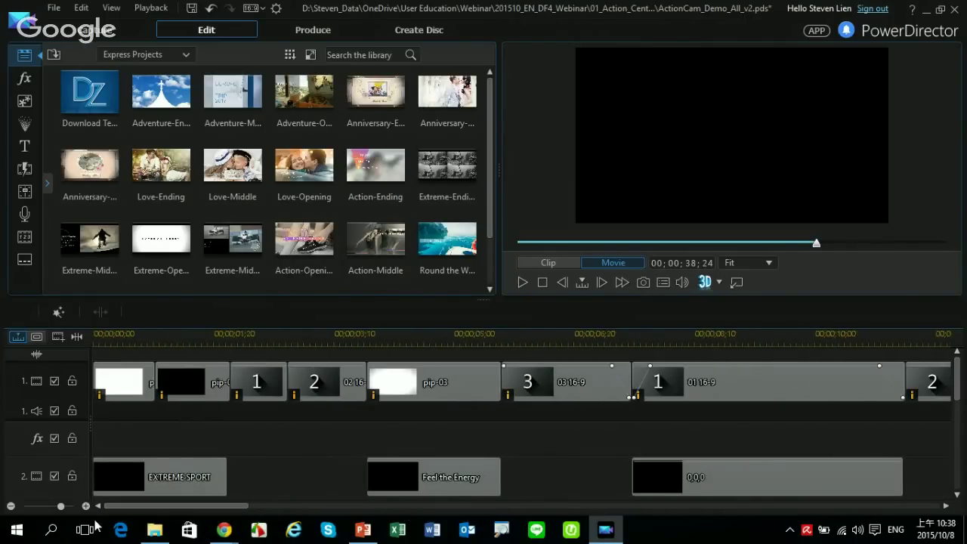
left_click(141, 53)
scroll(148, 79, "up", 2)
left_click(143, 71)
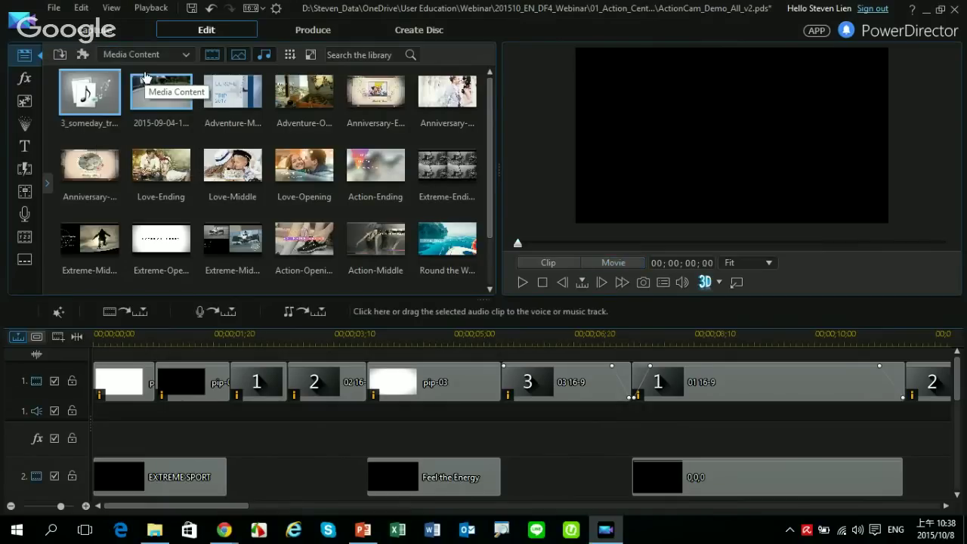
left_click(238, 367)
left_click_drag(239, 382, 240, 381)
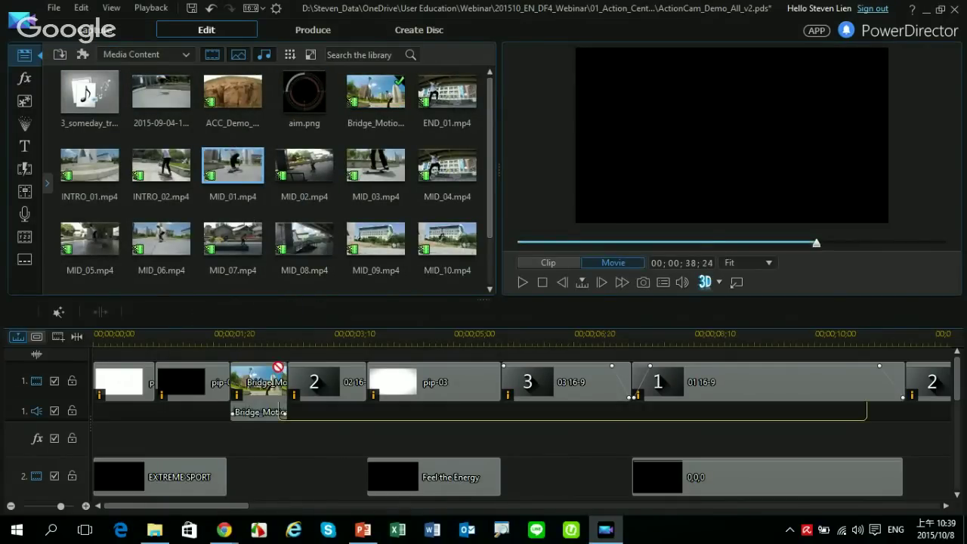
Fill opening placeholders 2 and 3 with MID_01 and INTRO_02, and the middle template's placeholder 1 with INTRO_01.
left_click_drag(178, 175, 505, 411)
left_click_drag(95, 164, 643, 400)
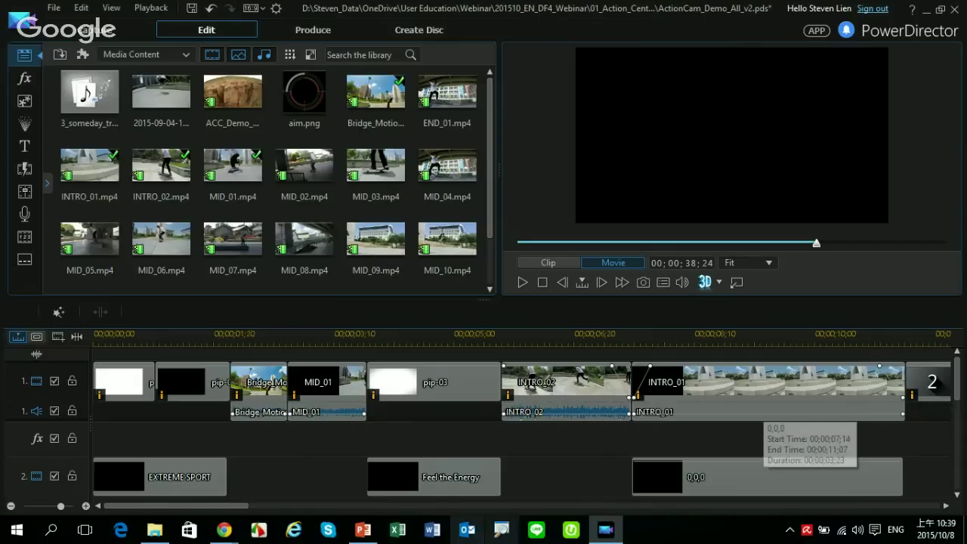
Fill placeholders 2, 3 and 4 of the middle template with the MID_05, MID_09 and MID_06 clips.
left_click_drag(228, 506, 283, 506)
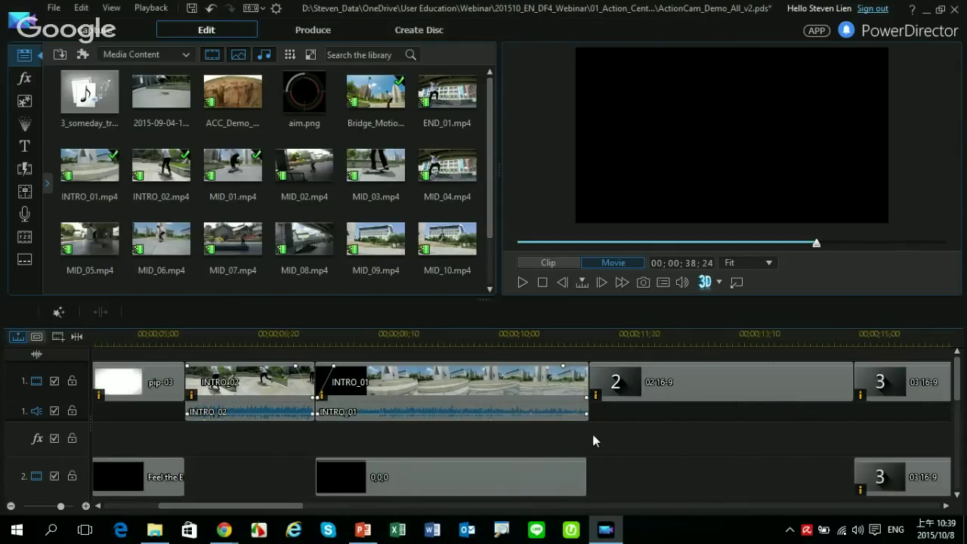
left_click_drag(97, 241, 591, 371)
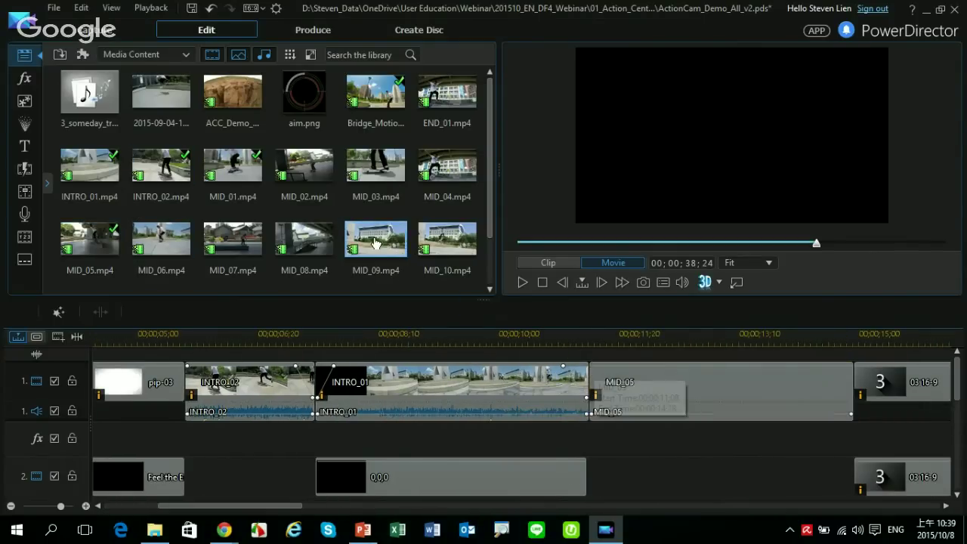
left_click_drag(370, 247, 868, 386)
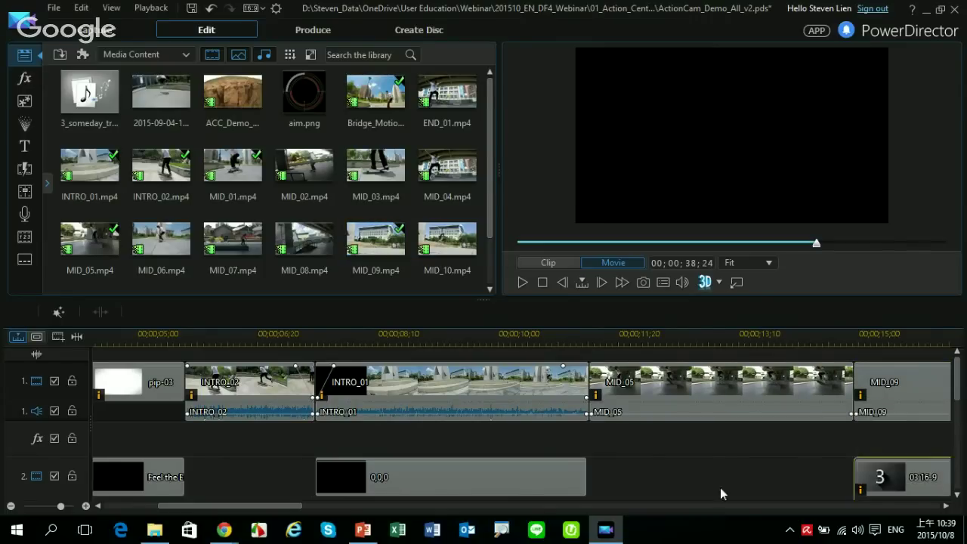
left_click_drag(285, 505, 381, 516)
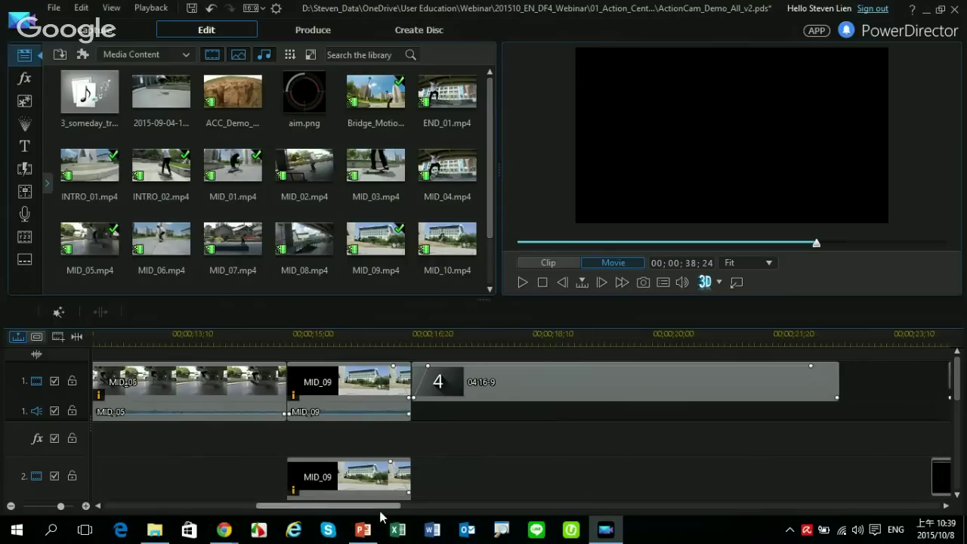
left_click_drag(155, 242, 428, 387)
Play the assembled movie from the beginning through the last filled clip, then pause it.
left_click_drag(505, 341, 219, 341)
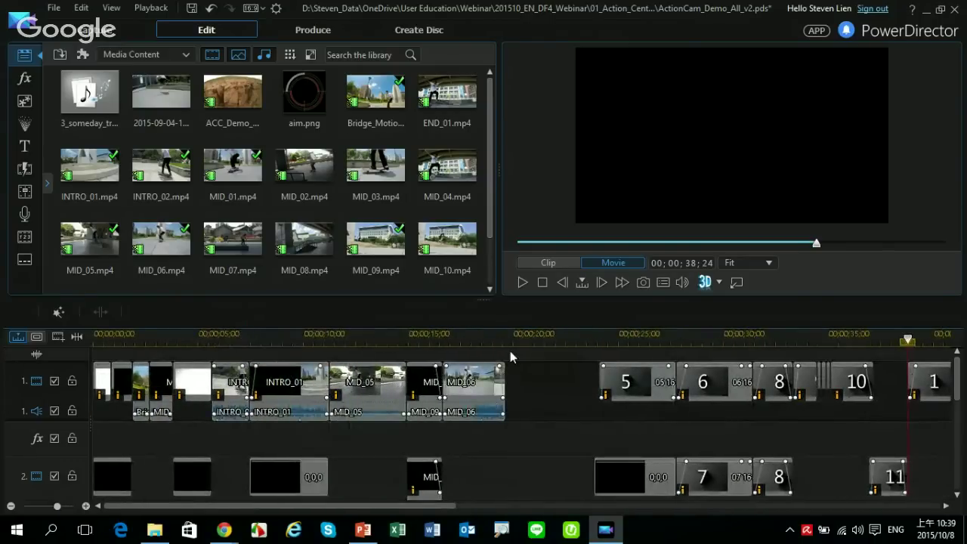
left_click(232, 340)
left_click_drag(233, 341, 57, 351)
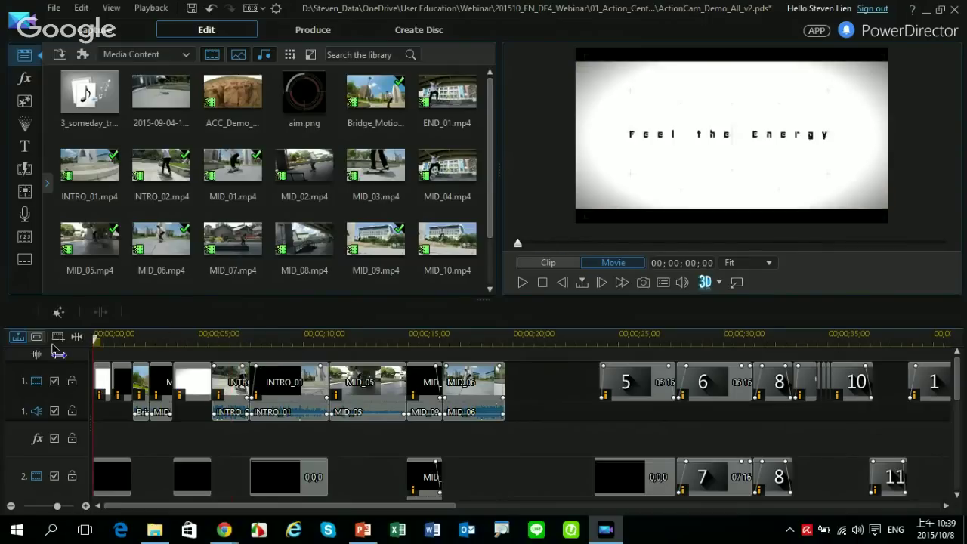
left_click(521, 282)
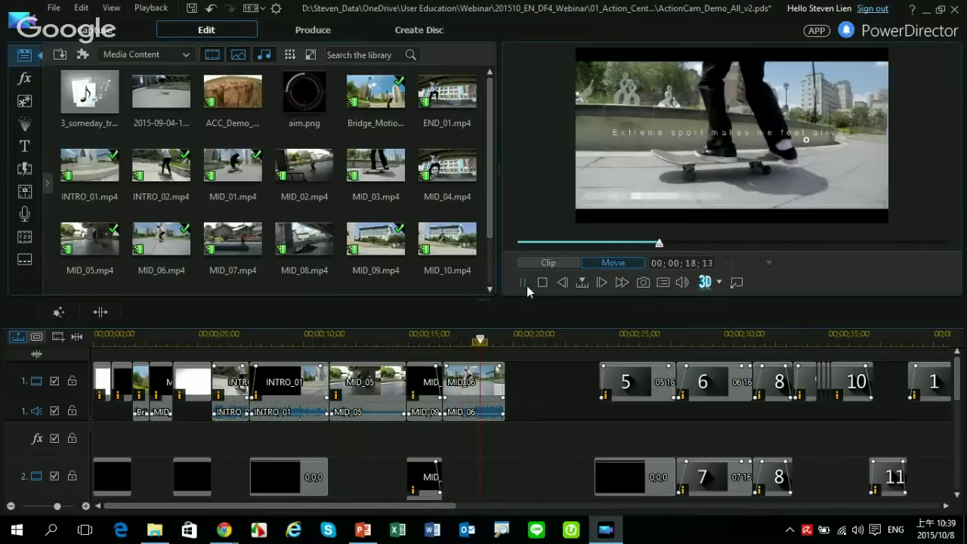
left_click(521, 284)
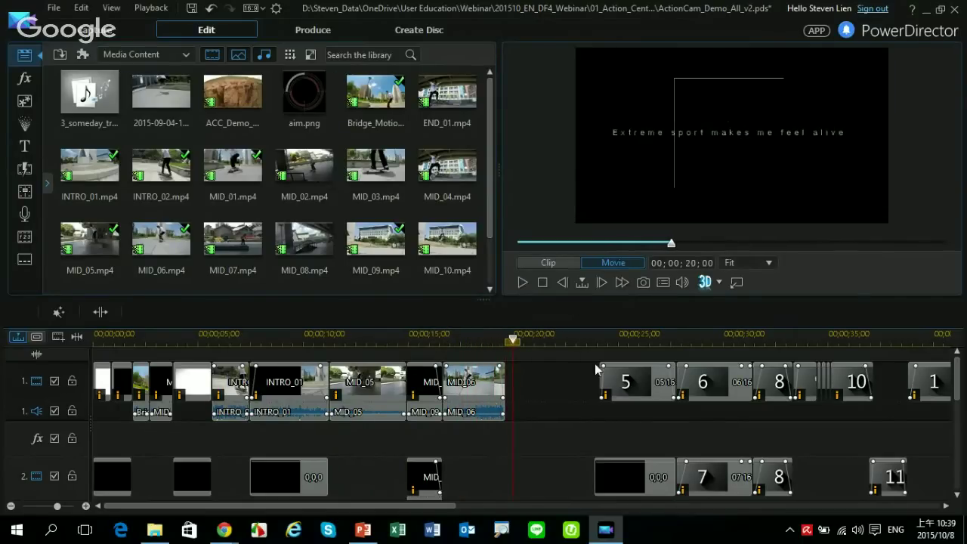
Enlarge the timeline area to show more tracks and replace the MID_06 clip on video track 1 with END_01.
left_click_drag(486, 299, 486, 138)
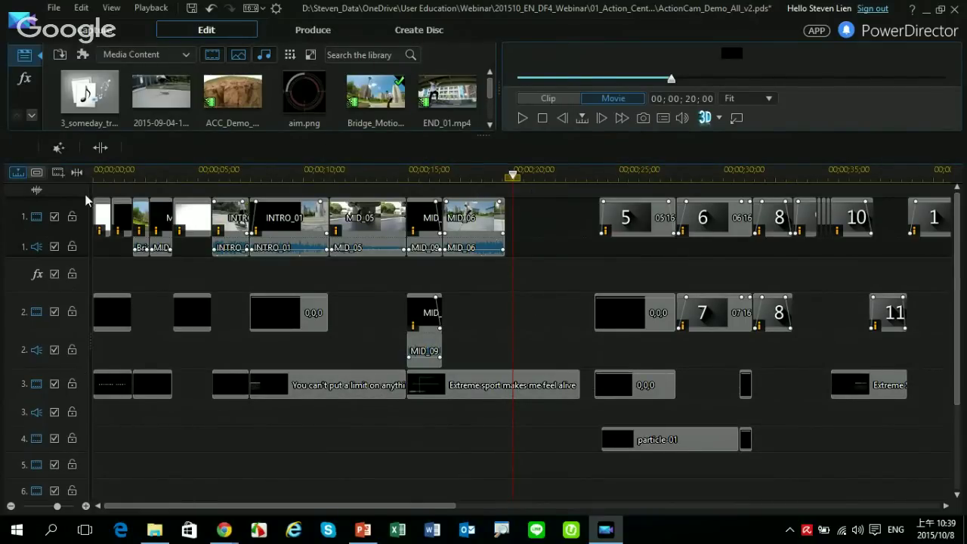
left_click_drag(447, 92, 446, 231)
left_click(487, 315)
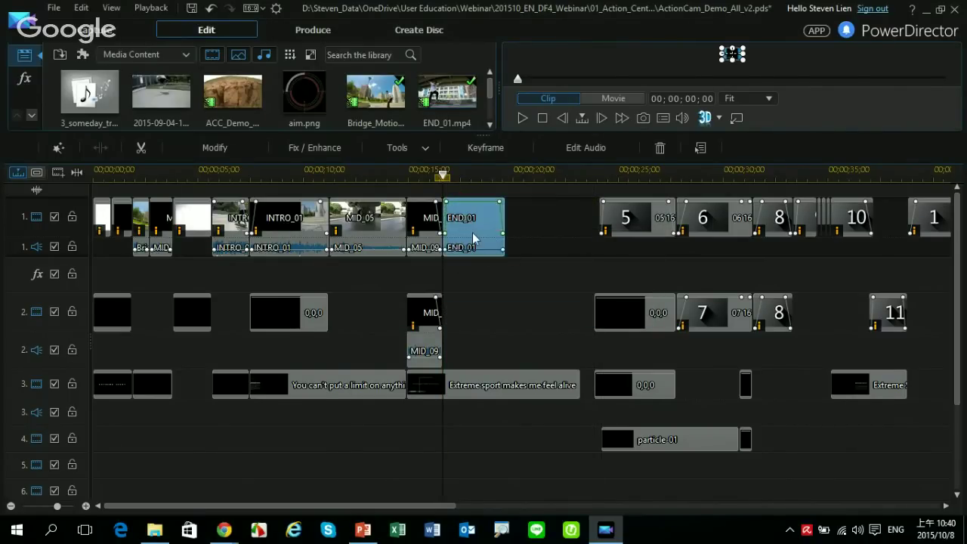
Open the "Extreme sport makes me feel alive" title on track 3 in the Title Designer and close it unchanged.
left_click(496, 388)
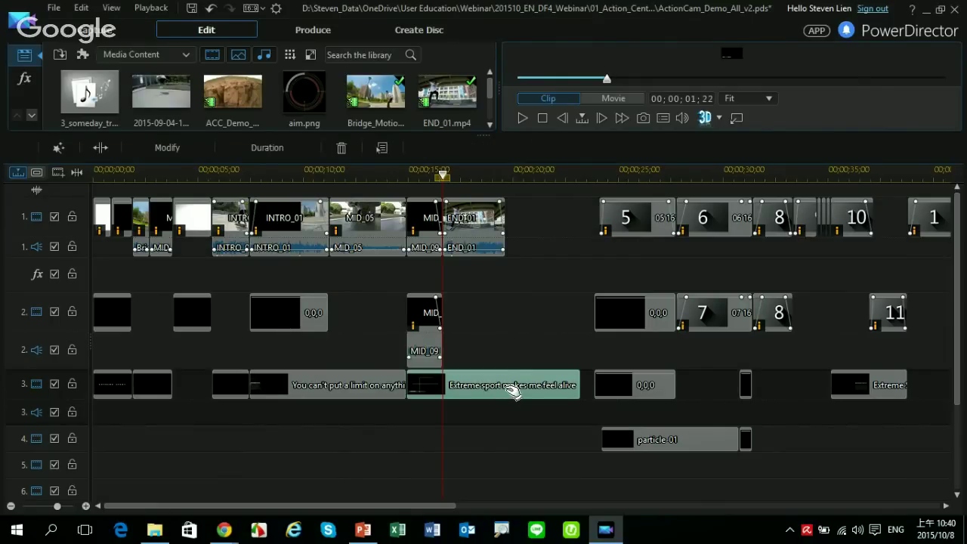
double_click(506, 387)
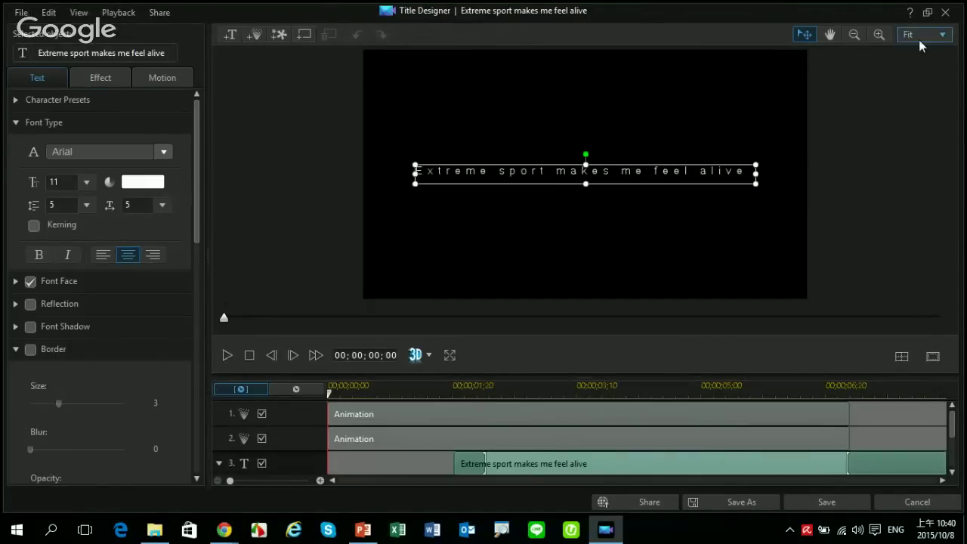
left_click(945, 12)
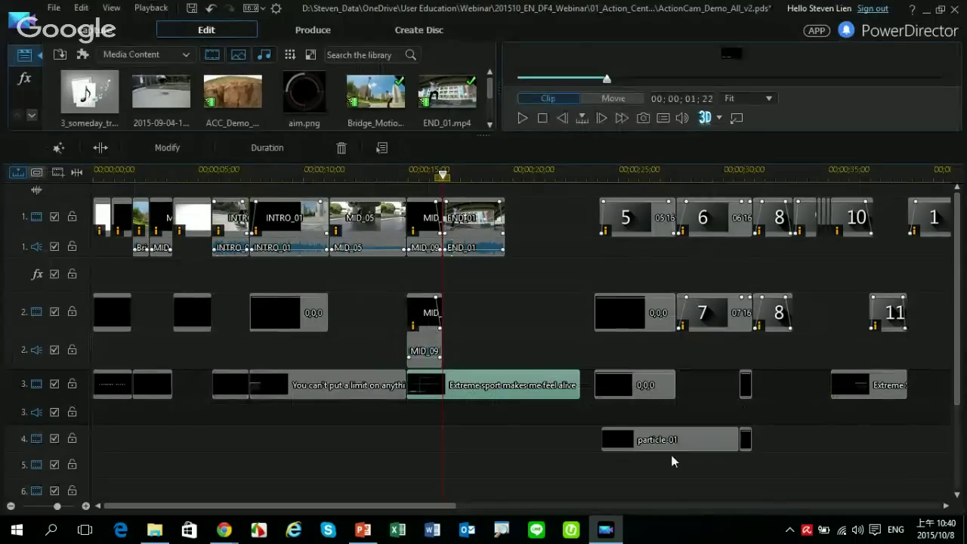
Look at the particle-01 clip and the placeholder 5 segment, and show the whole project on the timeline.
left_click(695, 440)
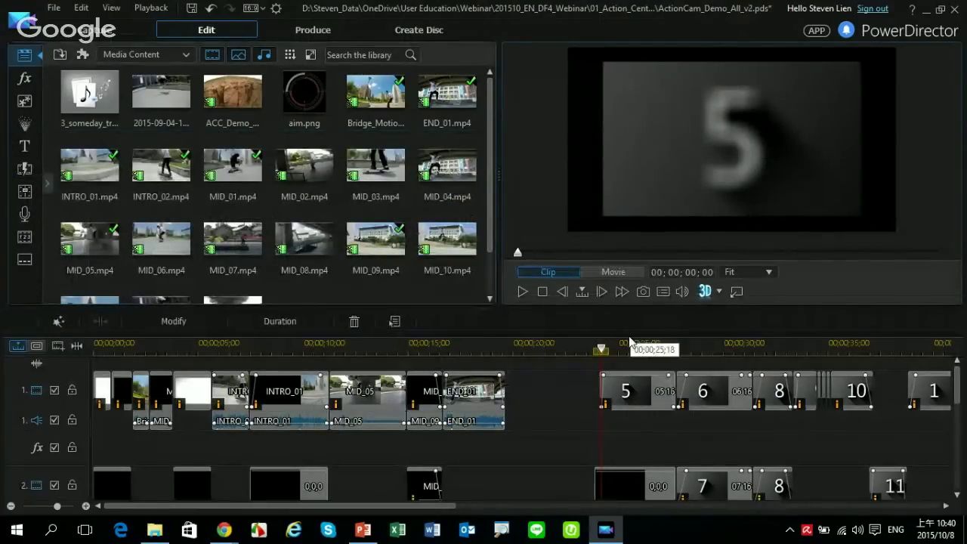
left_click(629, 341)
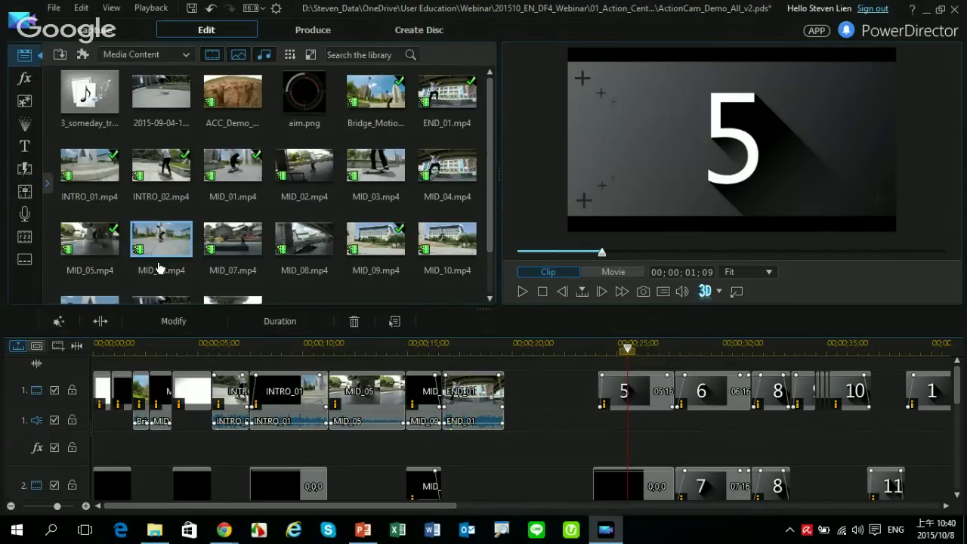
left_click_drag(597, 340, 306, 344)
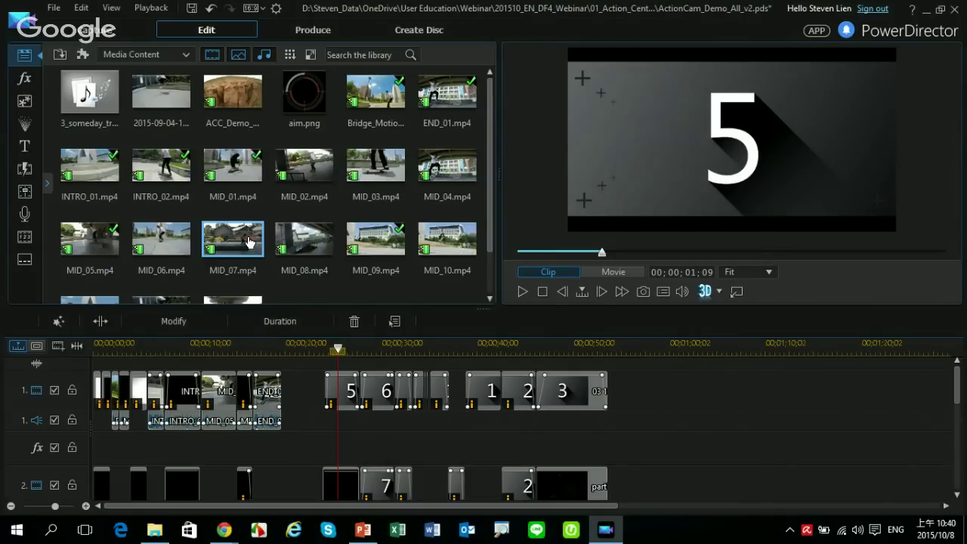
Switch to the PowerPoint presentation and show the Express Projects slide full screen.
left_click(927, 10)
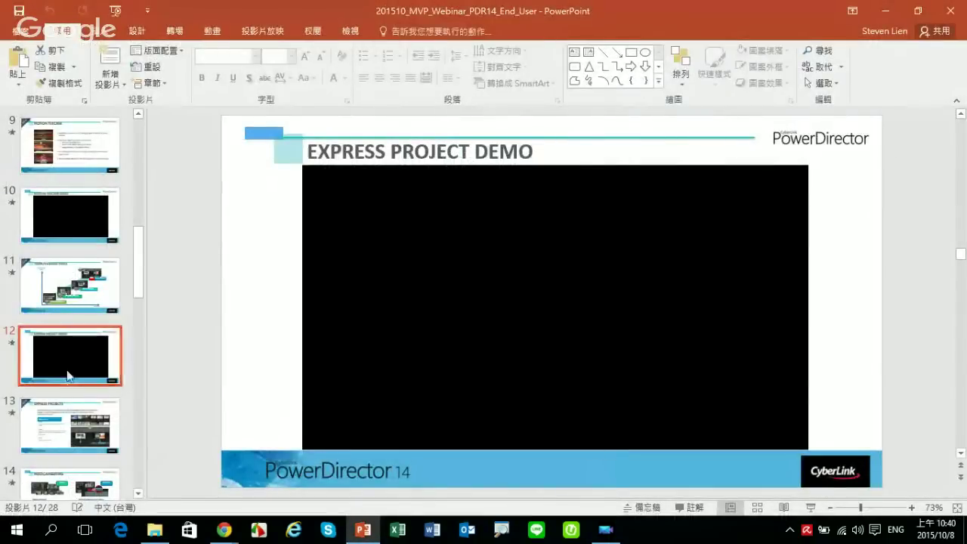
scroll(148, 442, "down", 1)
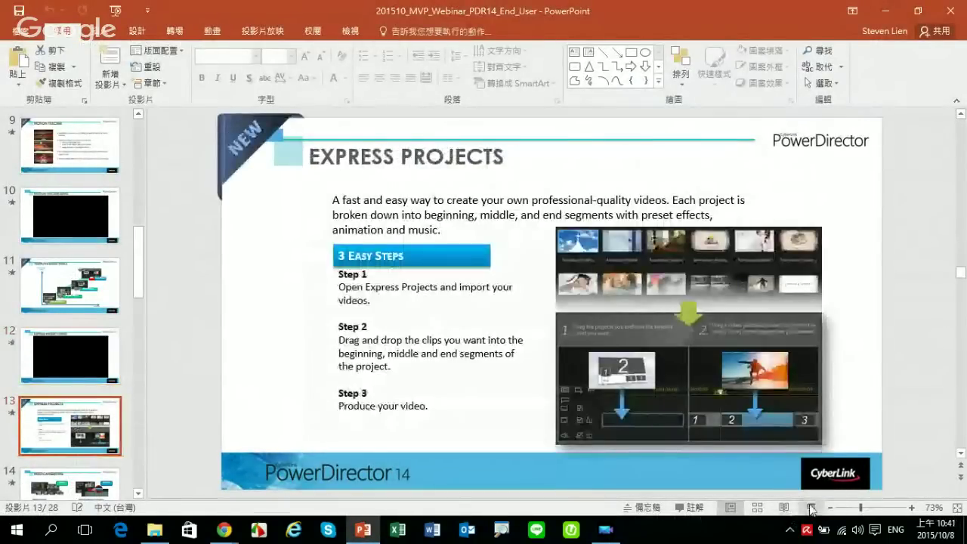
left_click(810, 507)
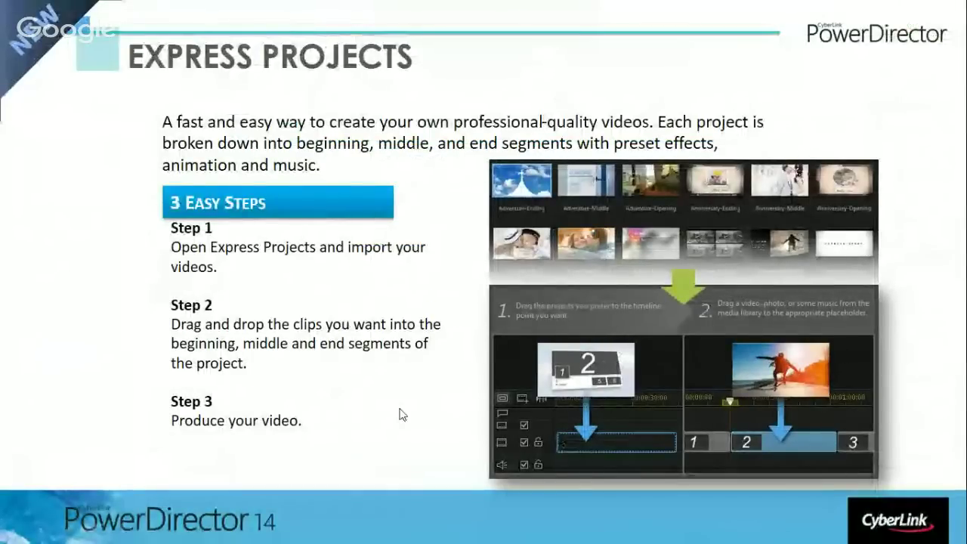
Leave the slide show, return to PowerDirector and close it without saving the project changes.
key("Escape")
key("alt+Tab")
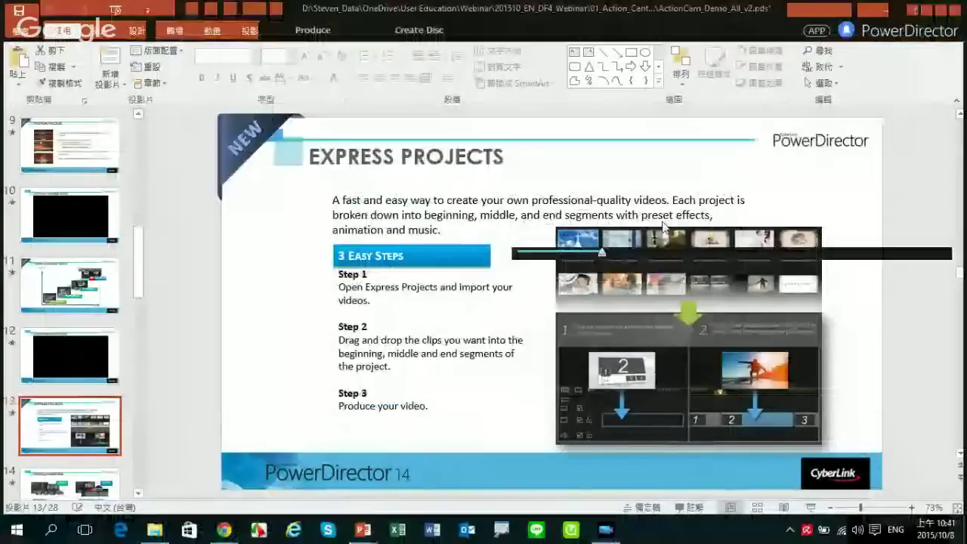
left_click(954, 9)
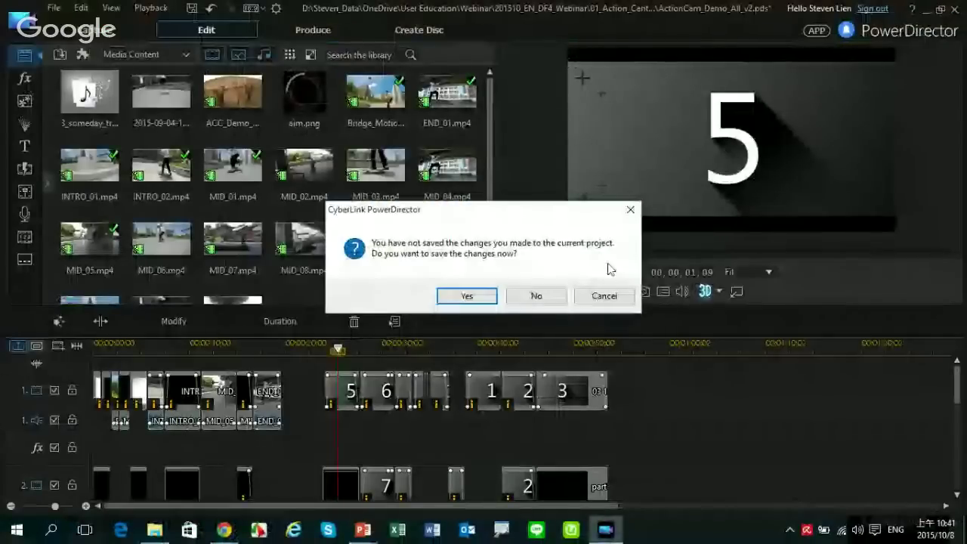
left_click(562, 295)
Select the Multicam Editing slide in PowerPoint and start the slide show from it.
left_click(106, 491)
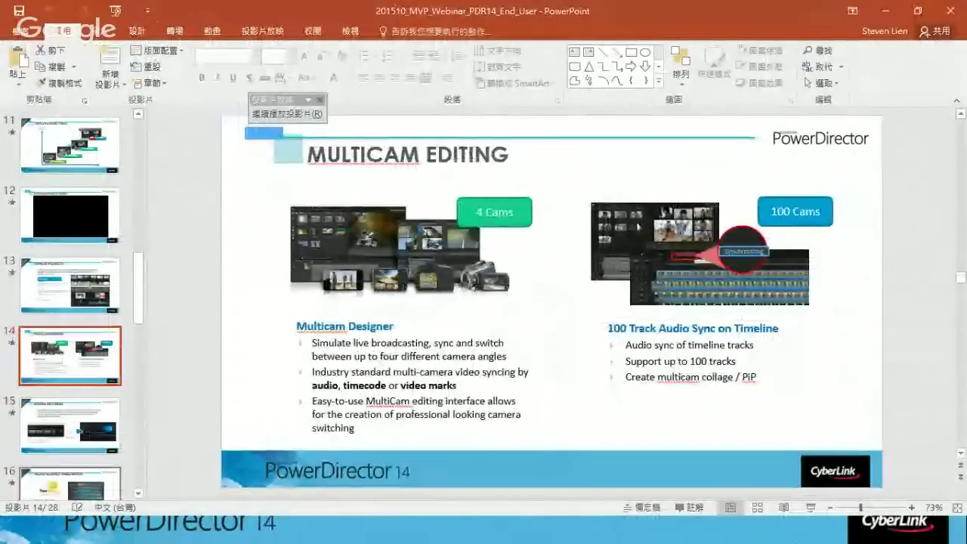
left_click(812, 508)
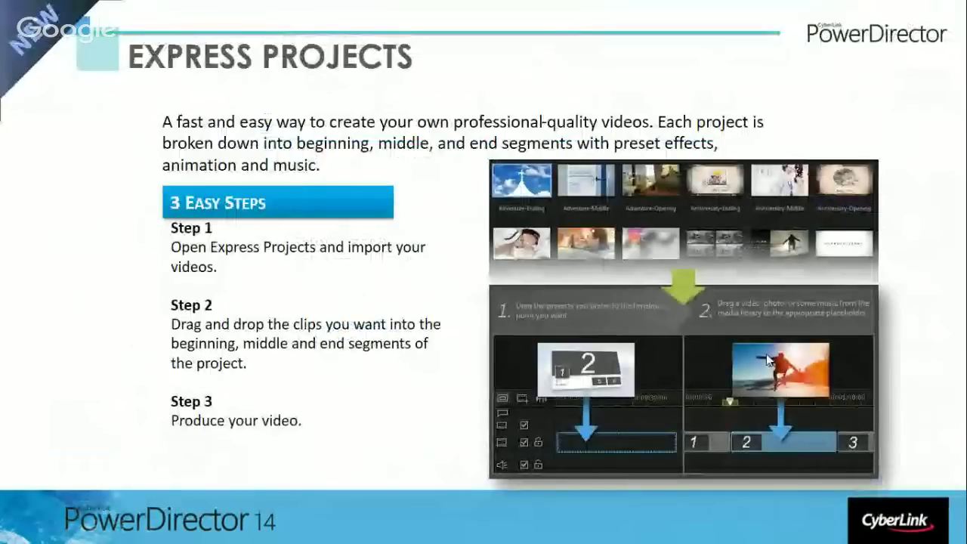
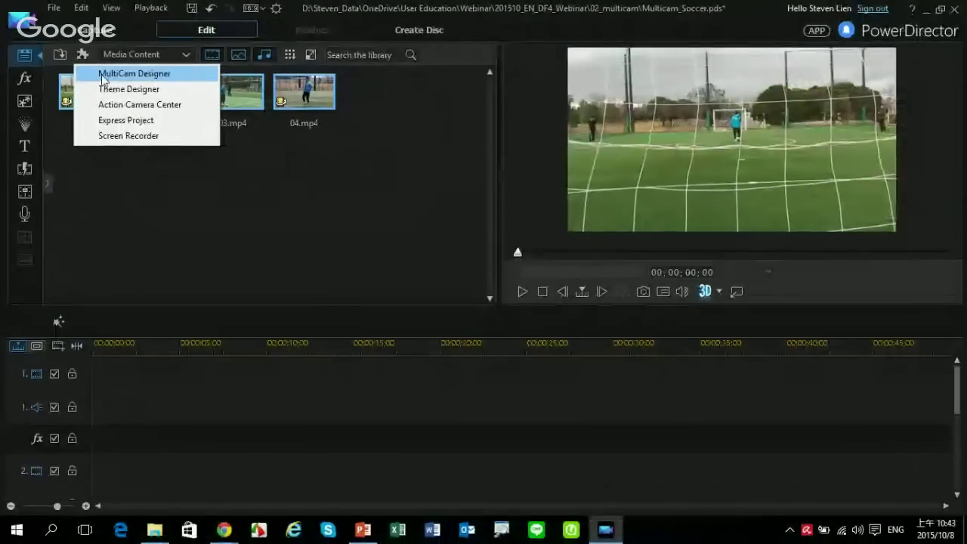
Open the four selected soccer clips of the Multicam_Soccer project in the MultiCam Designer.
left_click(248, 71)
key("alt+Tab")
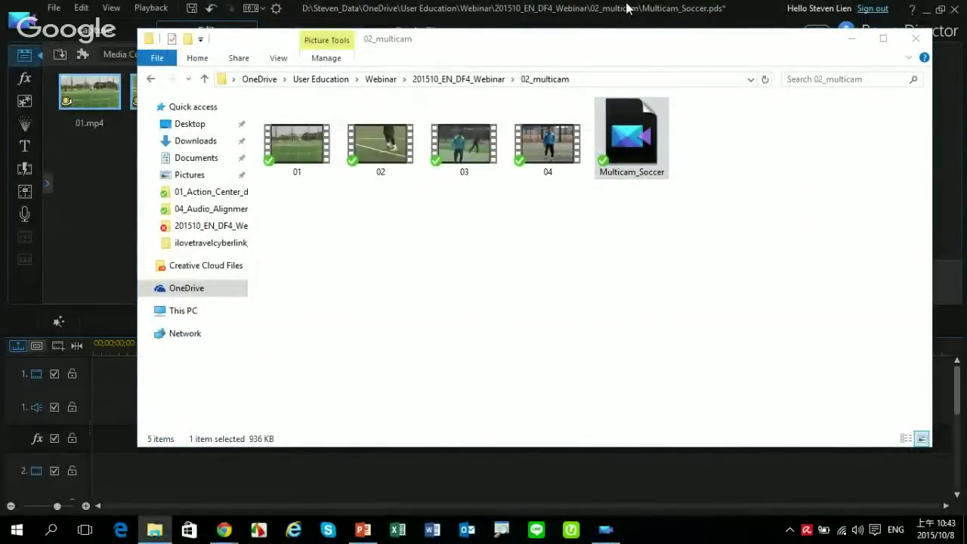
left_click(674, 22)
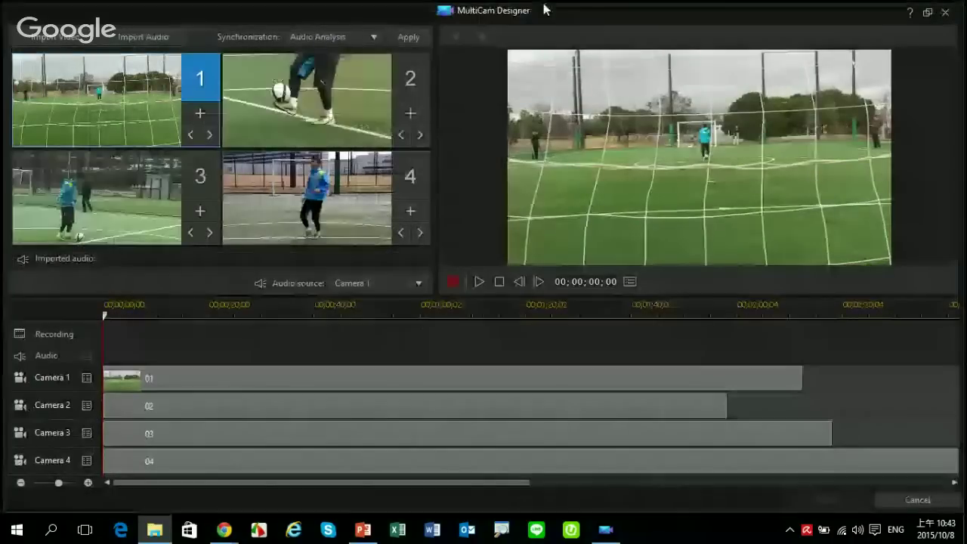
View each of the four camera angles in the preview, finishing on camera 4.
left_click(309, 123)
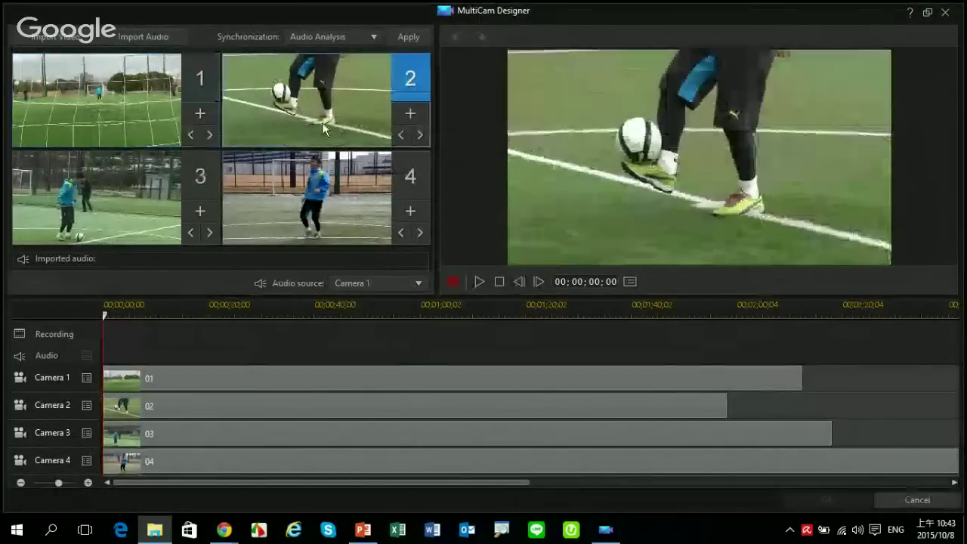
left_click(176, 189)
left_click(269, 193)
left_click(113, 121)
left_click(330, 112)
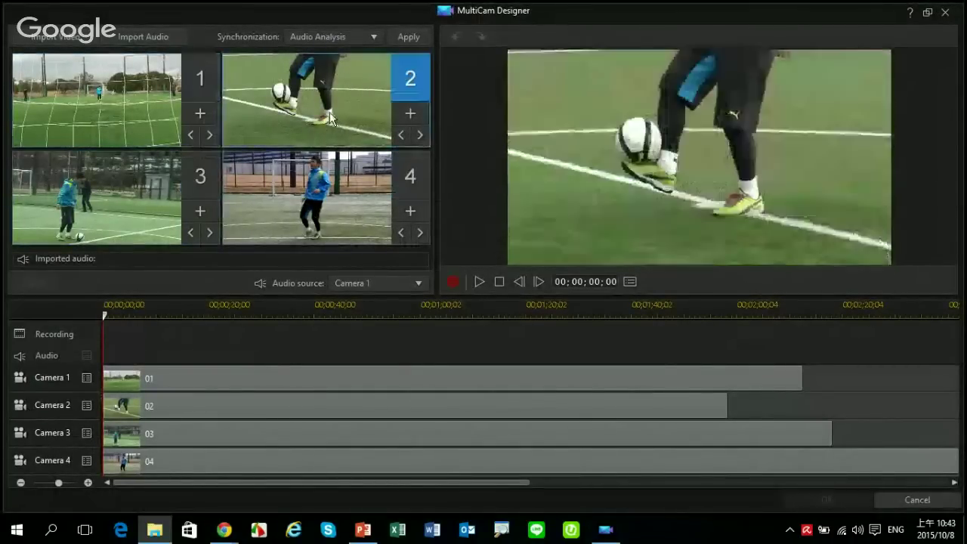
left_click(195, 183)
left_click(347, 183)
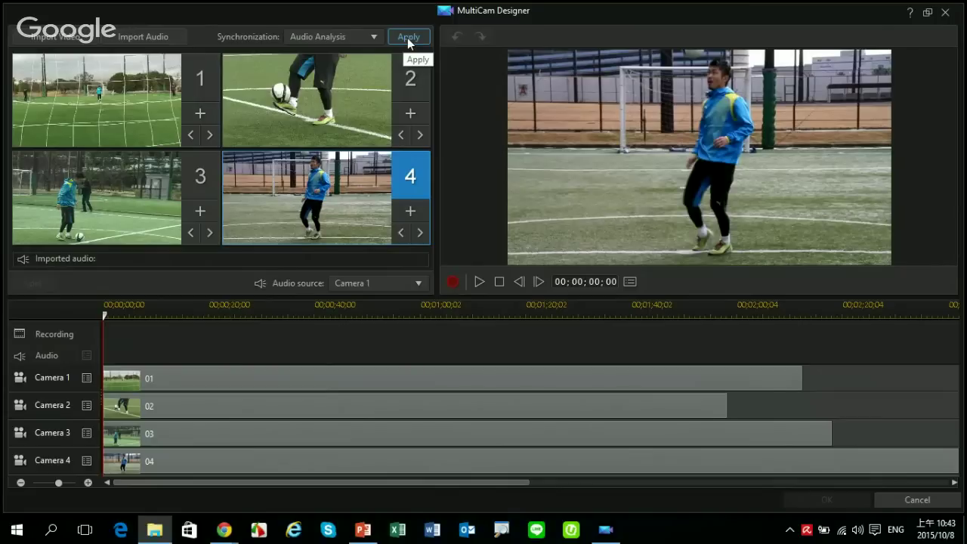
Synchronize the four camera clips using Audio Analysis.
left_click(374, 38)
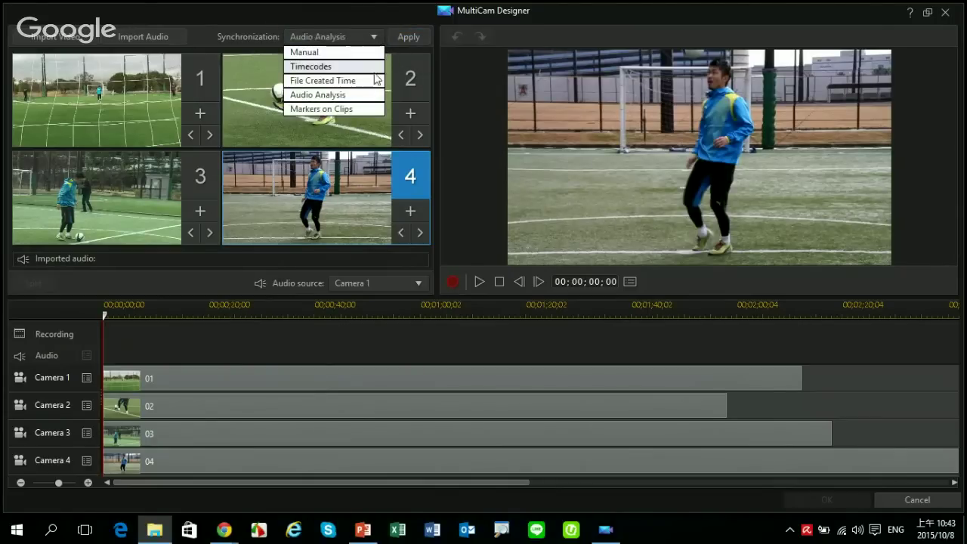
left_click(362, 95)
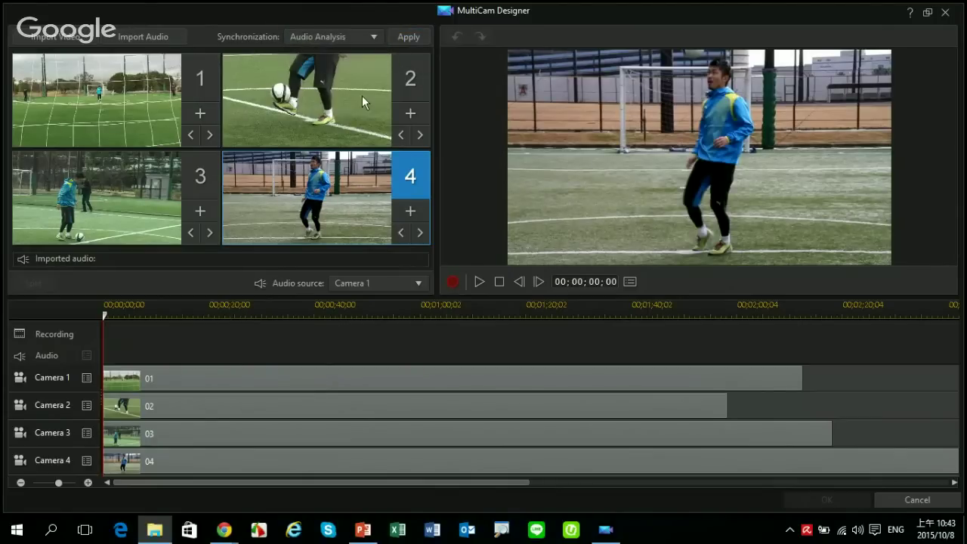
left_click(407, 43)
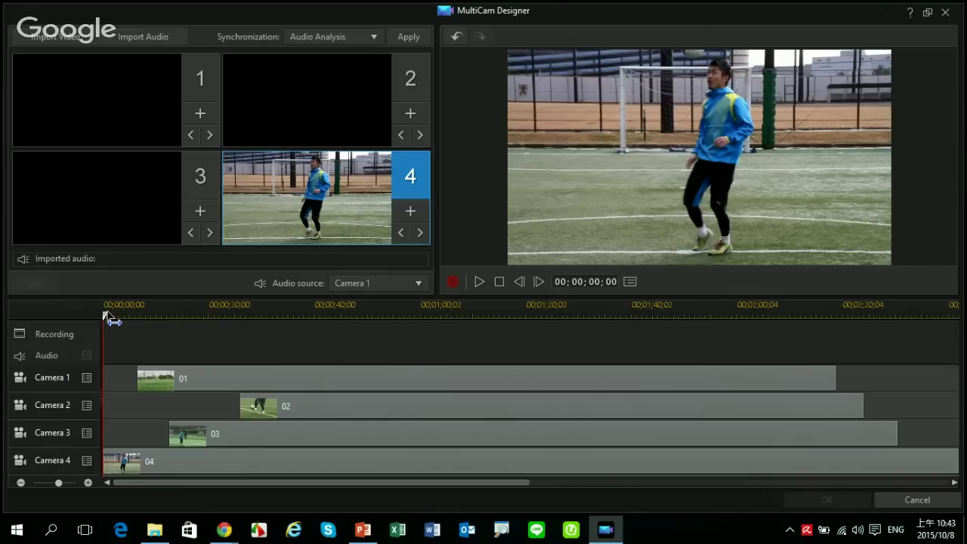
Move the playhead to about 49 seconds, where all four cameras overlap, and select camera 1.
left_click_drag(108, 318, 373, 328)
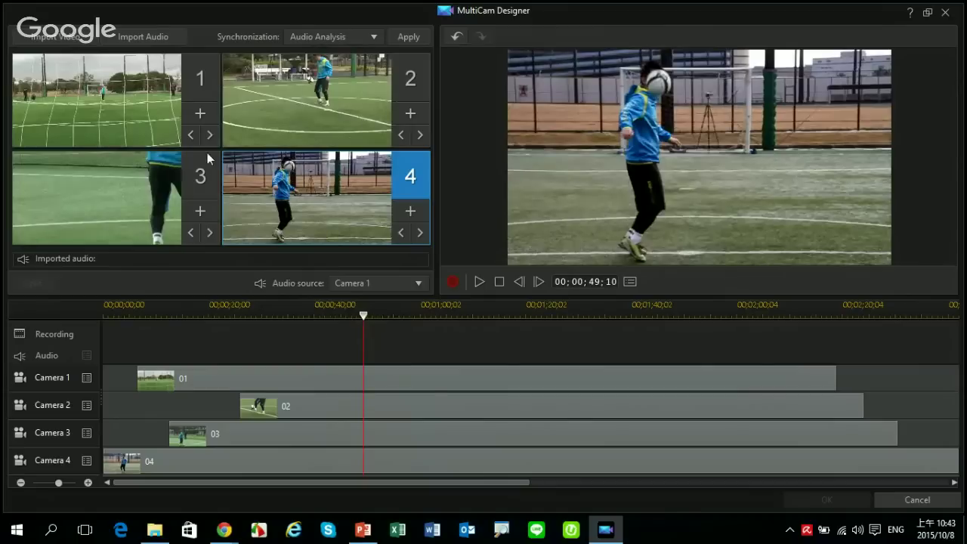
left_click(151, 121)
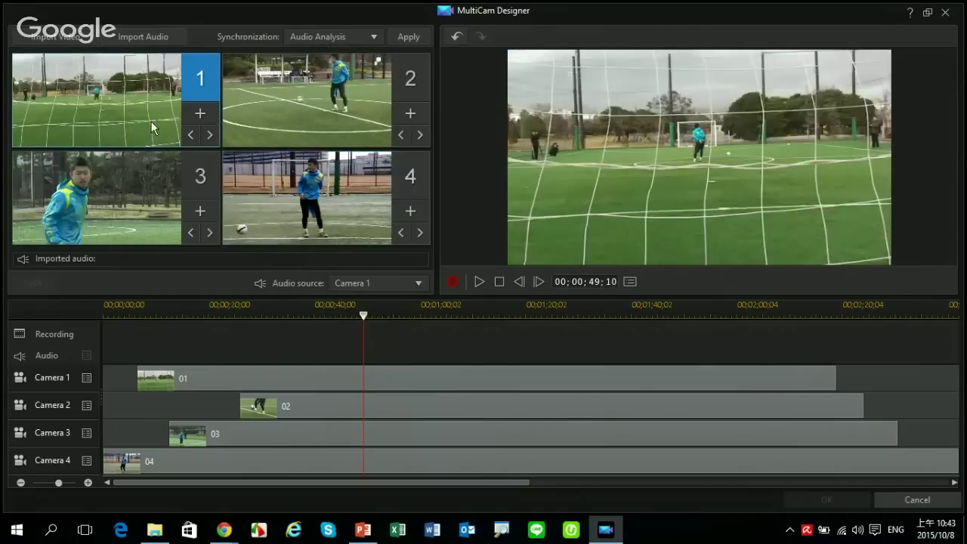
Record a live multicam edit starting on camera 1 and switching to cameras 2, 3, 4, 1, 3, 2 and 1.
left_click(455, 286)
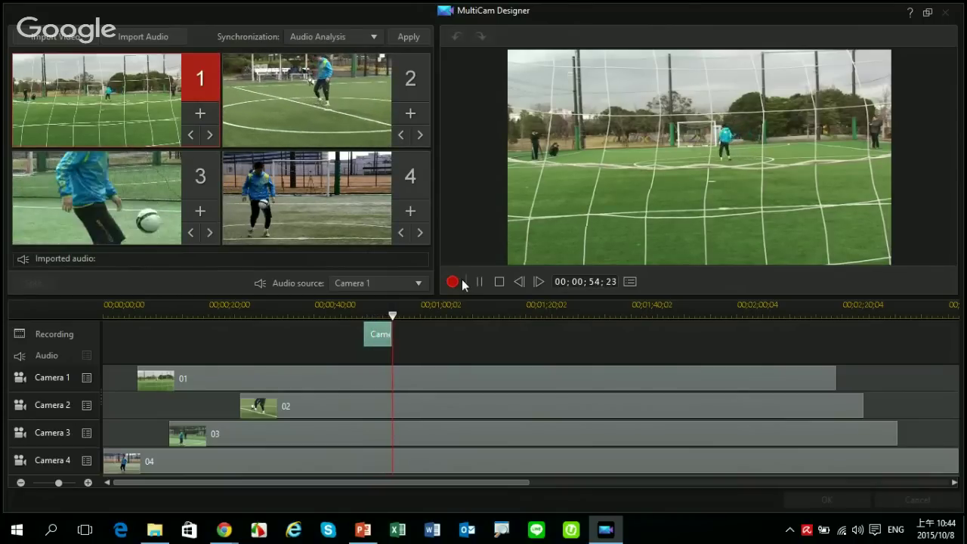
key("2")
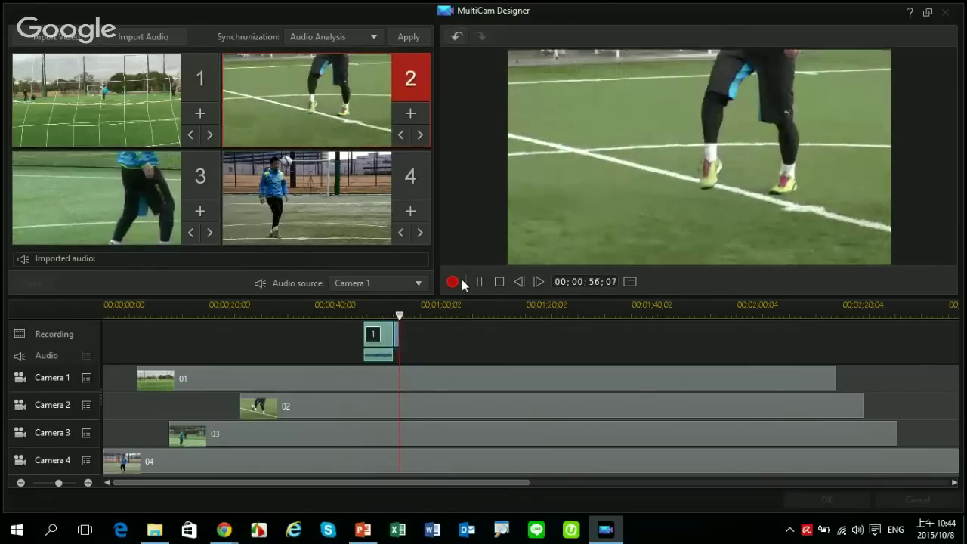
key("3")
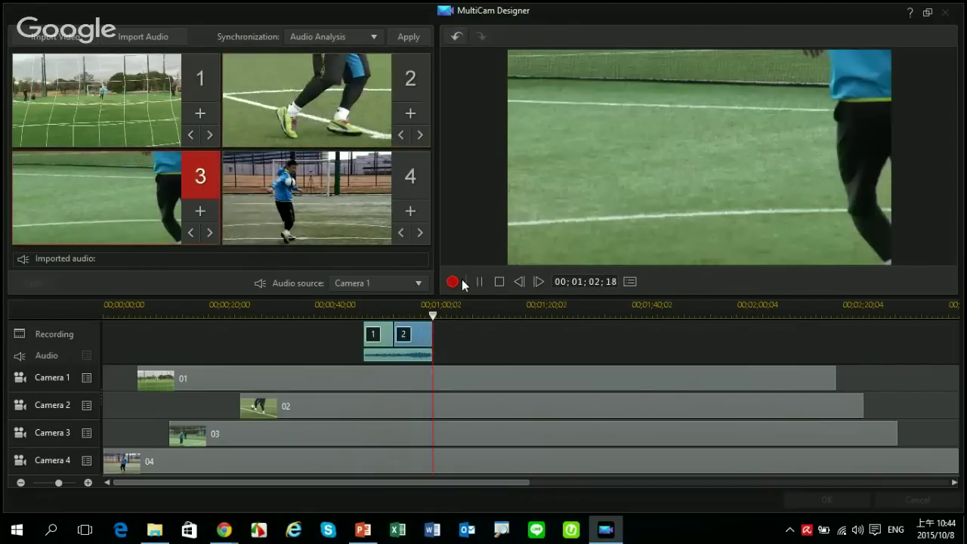
key("4")
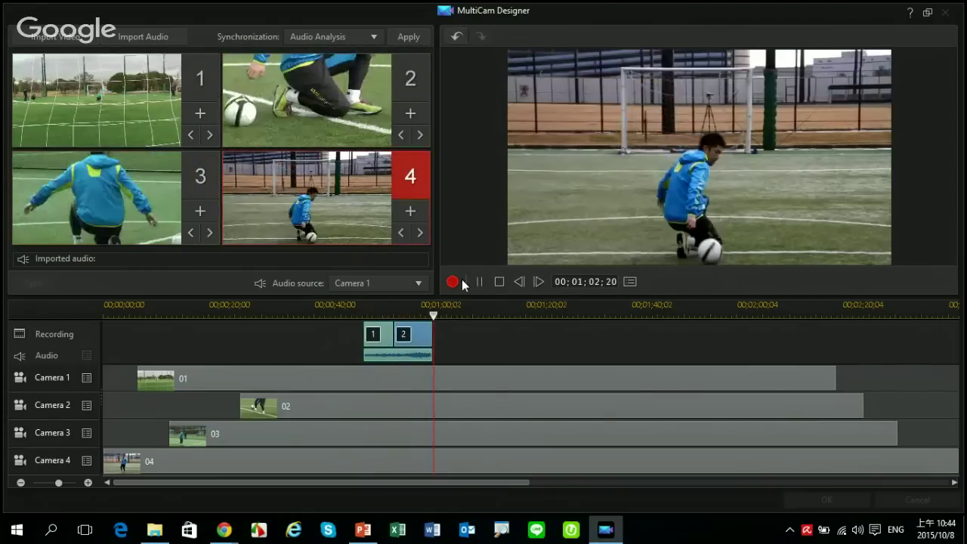
key("1")
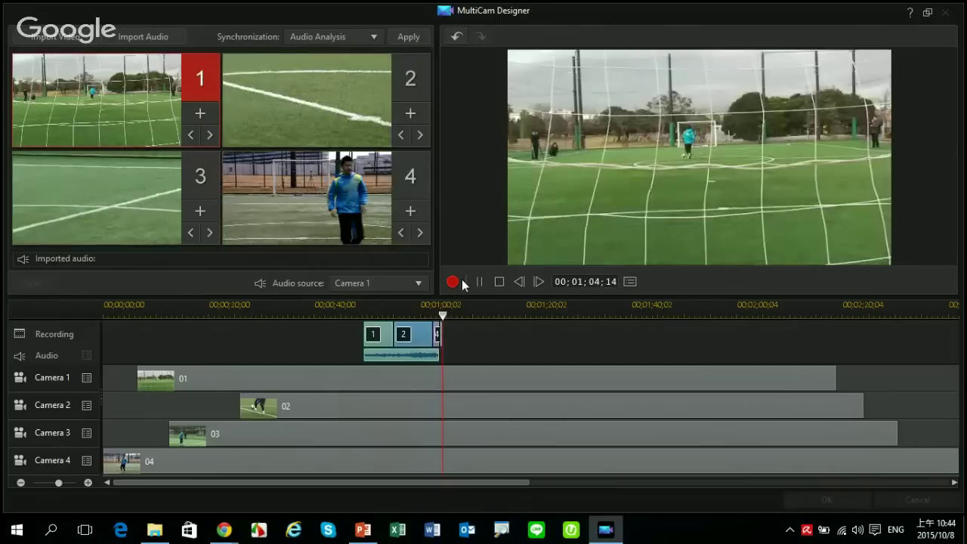
key("3")
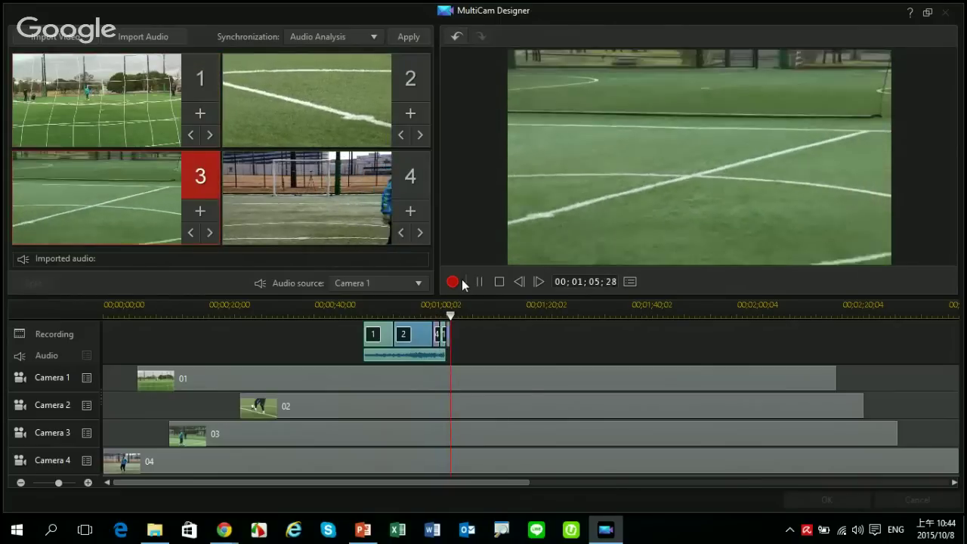
key("2")
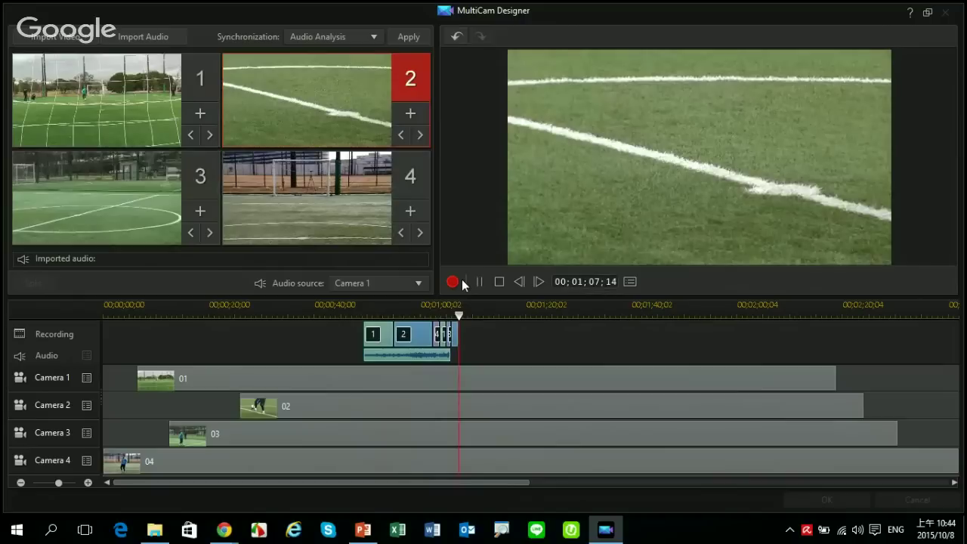
key("1")
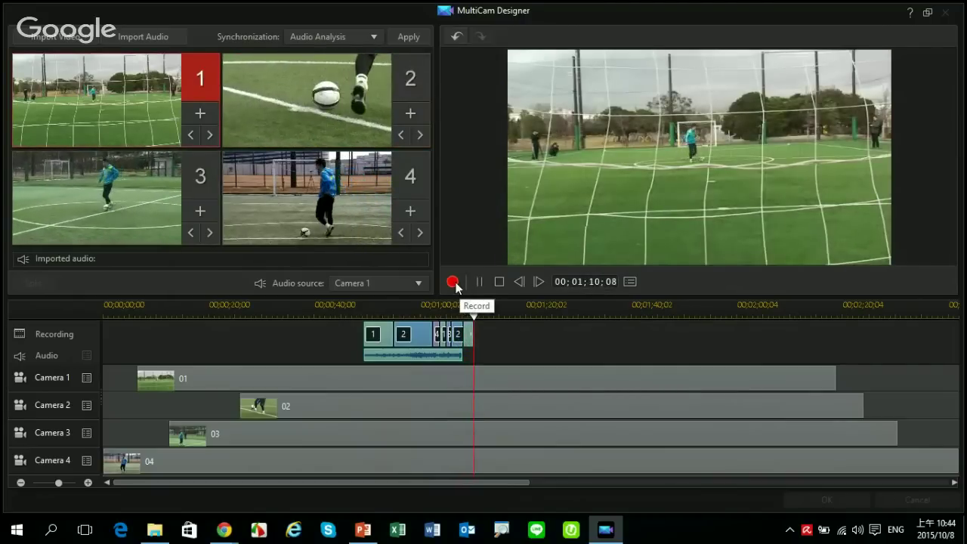
left_click(453, 281)
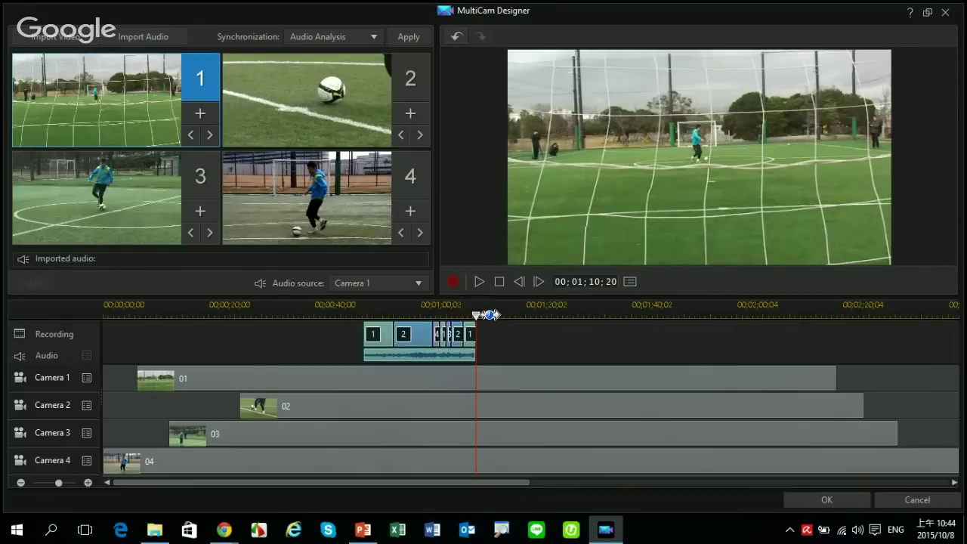
Play back the recorded camera sequence from an earlier point, and stop playback.
left_click_drag(462, 318, 410, 321)
left_click(479, 282)
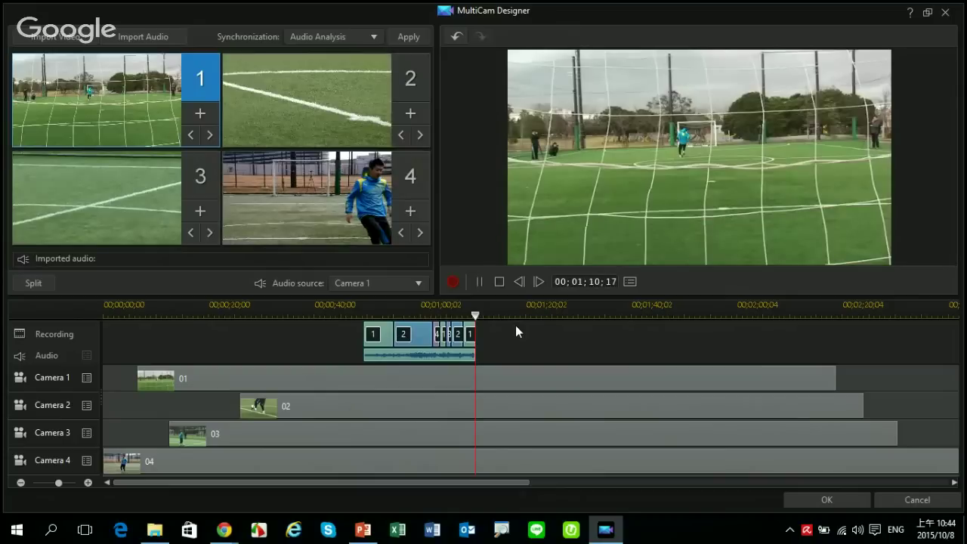
left_click(498, 281)
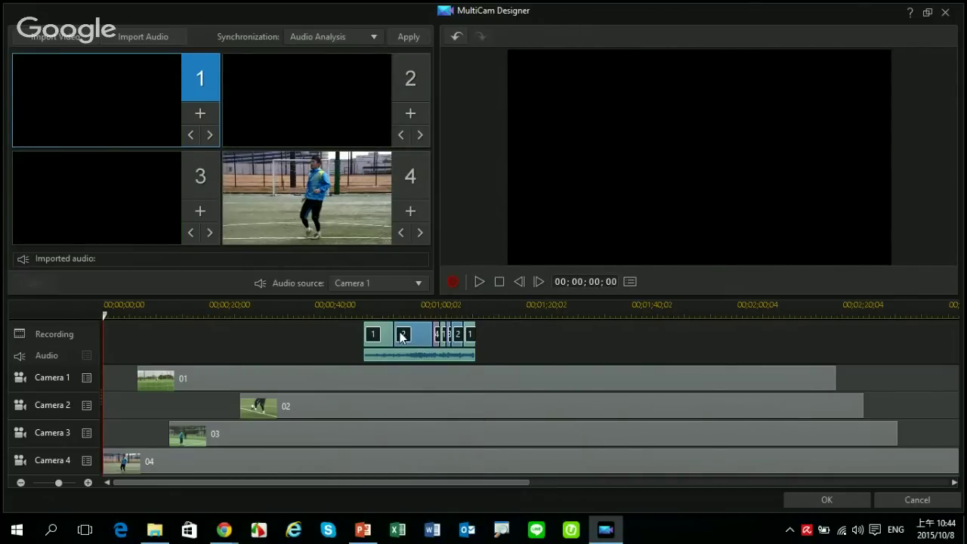
Adjust the cut points between the recorded segments, lengthening the camera 4 and camera 3 segments.
left_click_drag(392, 332, 432, 333)
scroll(483, 310, "up", 3)
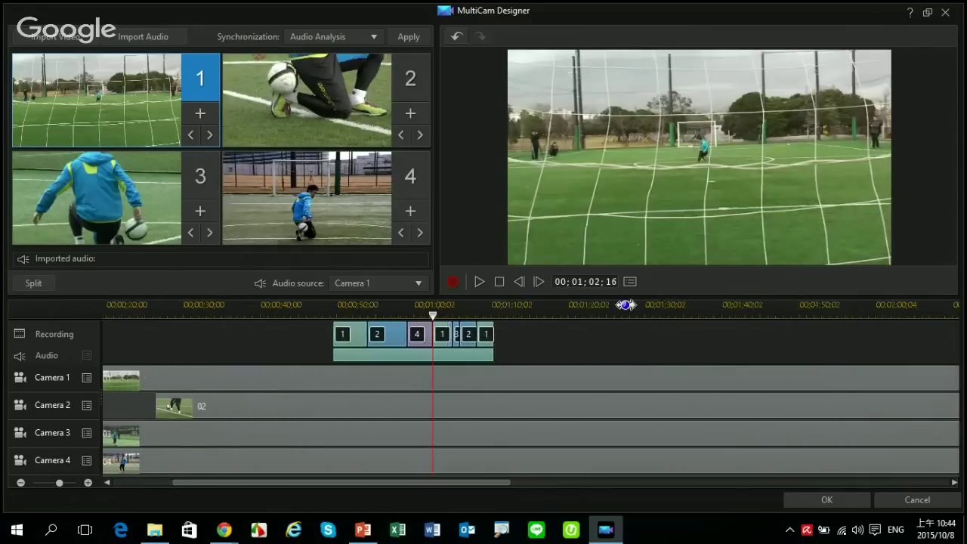
left_click_drag(470, 333, 477, 333)
left_click(455, 334)
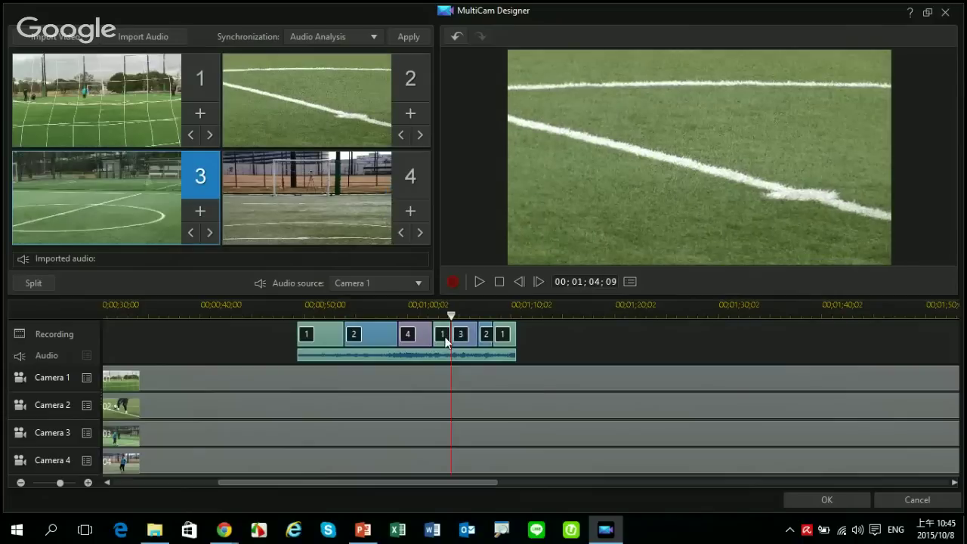
Reassign the segment before camera 3 to Camera 2 and the final segment to Camera 4, and return the edit to the main timeline.
right_click(450, 337)
left_click(459, 362)
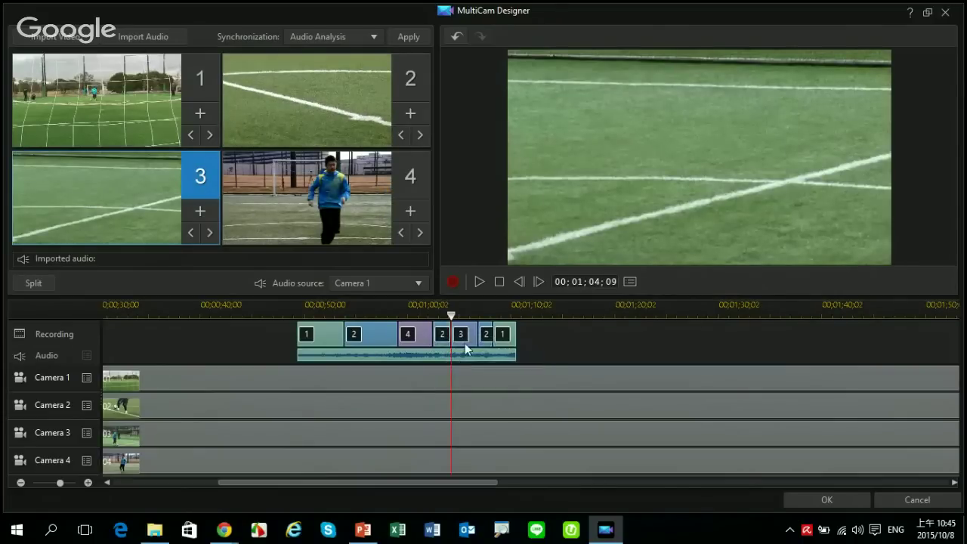
right_click(504, 340)
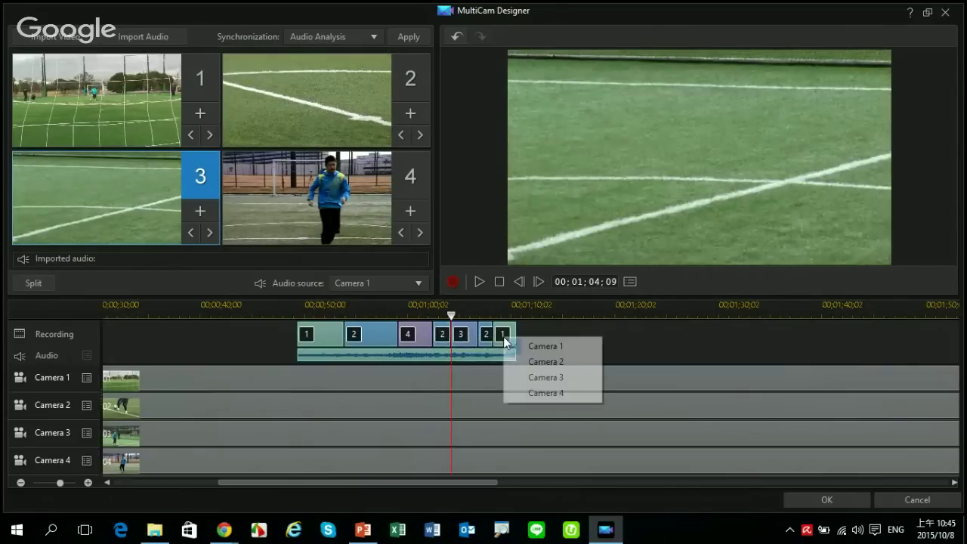
left_click(540, 393)
left_click_drag(452, 315, 321, 317)
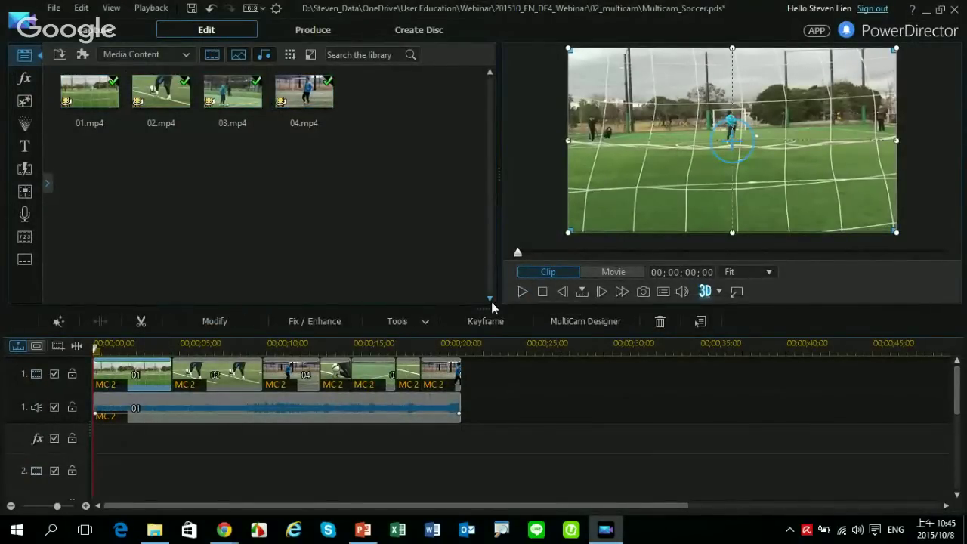
Preview the finished multicam edit on the main timeline, and stop playback.
left_click(525, 292)
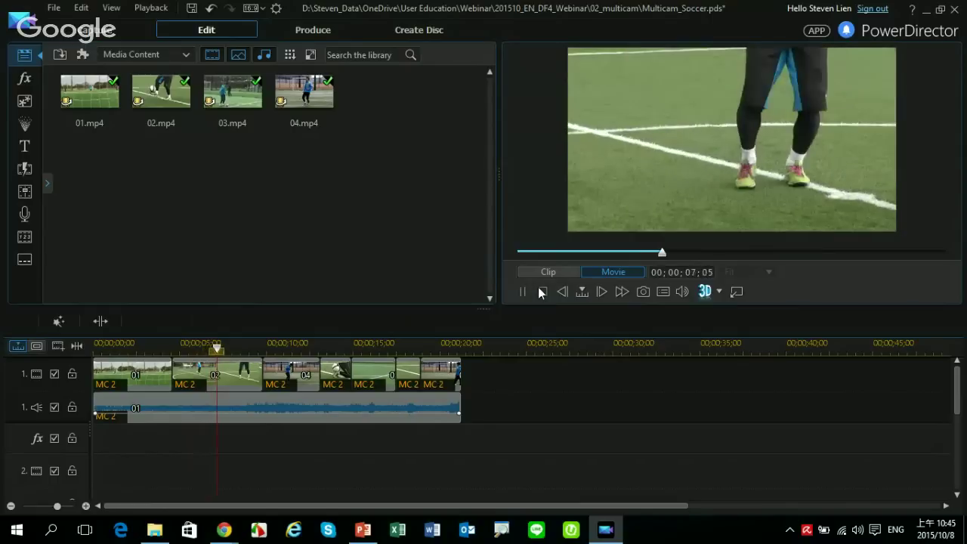
left_click(541, 292)
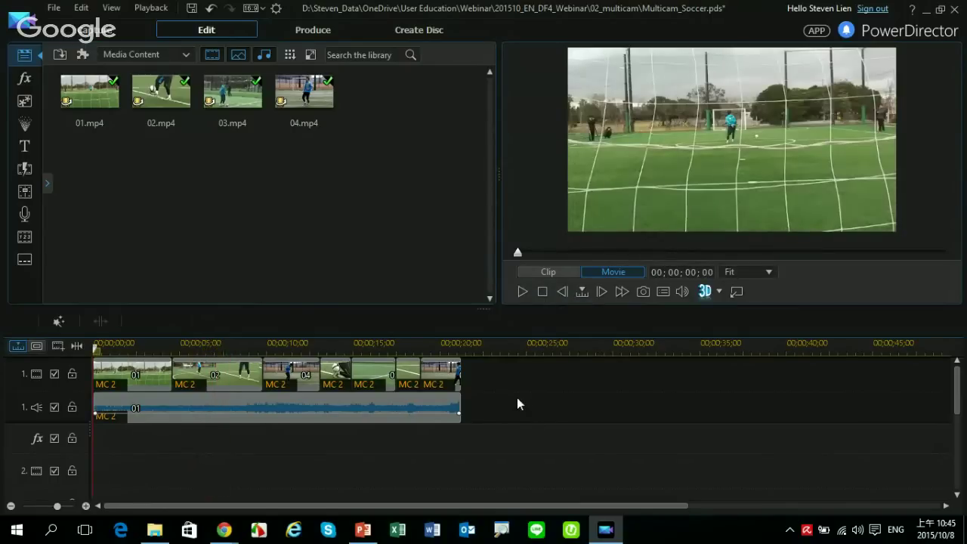
Replace the timeline contents with clips 01 to 04 and synchronize them with Sync by Audio.
key("Delete")
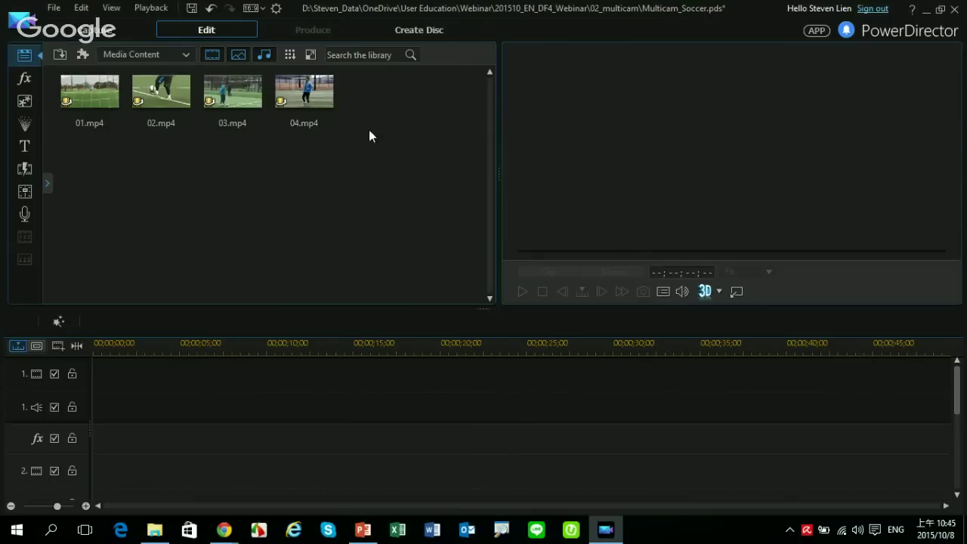
left_click_drag(385, 157, 108, 418)
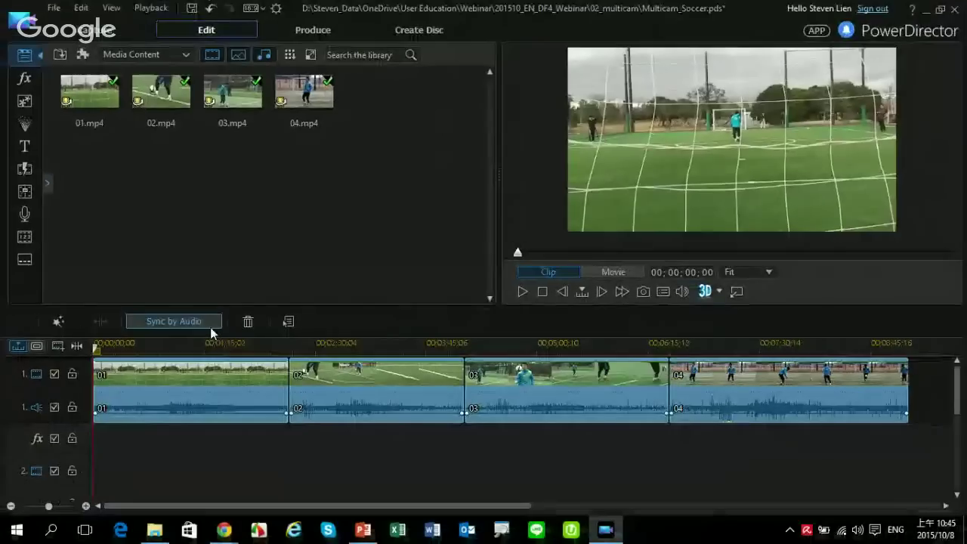
left_click(209, 326)
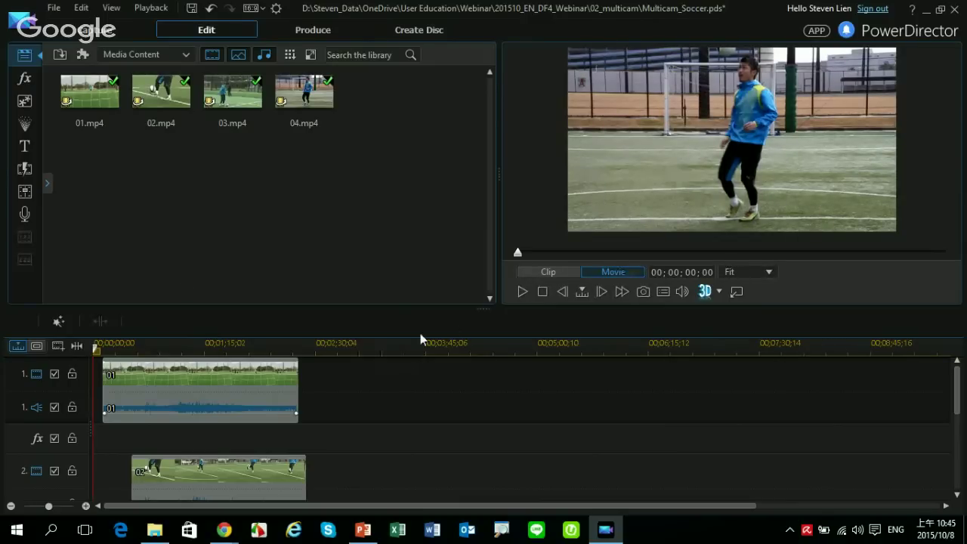
Enlarge the timeline area and reduce the heights of audio tracks 1 to 4 so all four tracks fit.
left_click_drag(486, 307, 484, 231)
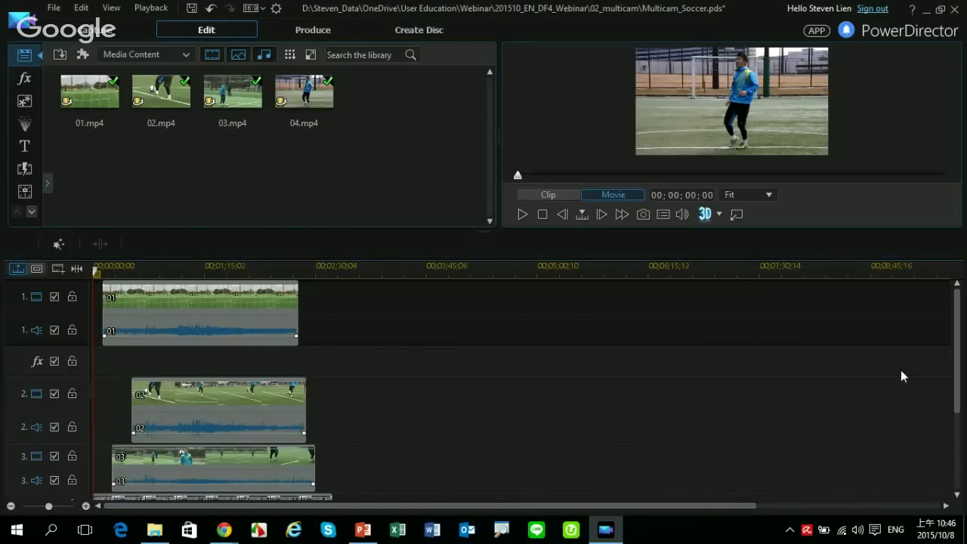
mouse_move(955, 351)
left_mouse_down()
mouse_move(956, 415)
mouse_move(964, 332)
mouse_move(956, 400)
mouse_move(950, 343)
left_mouse_up()
left_click_drag(73, 346, 73, 329)
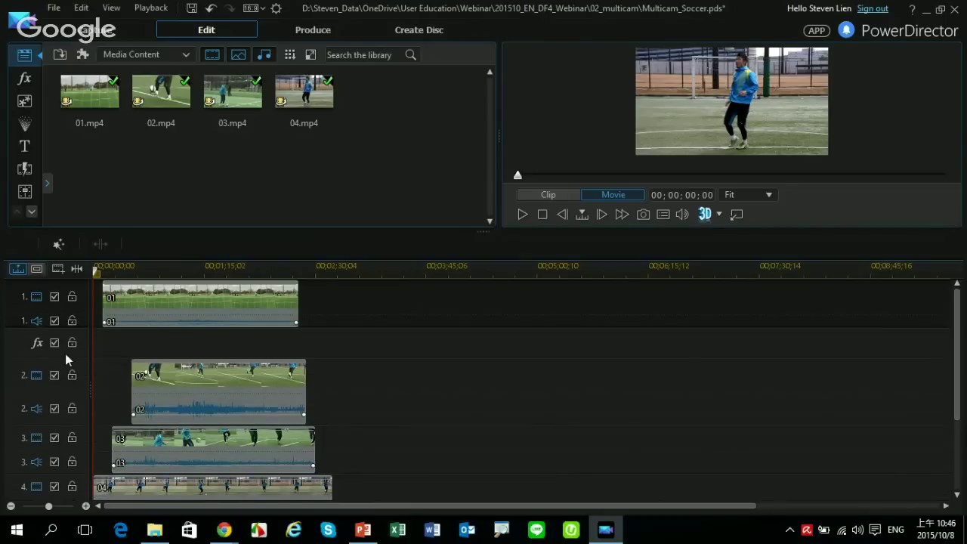
left_click_drag(53, 429, 57, 386)
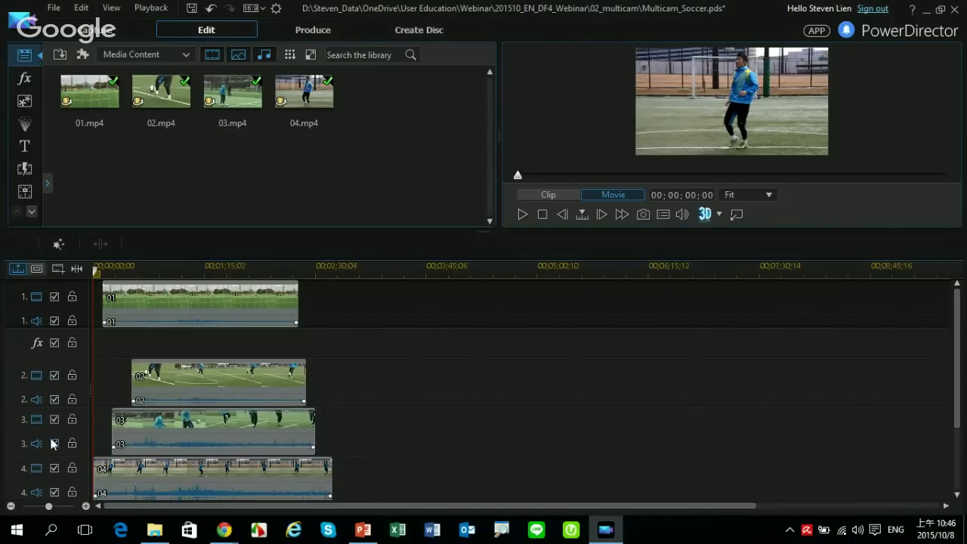
left_click_drag(51, 450, 51, 441)
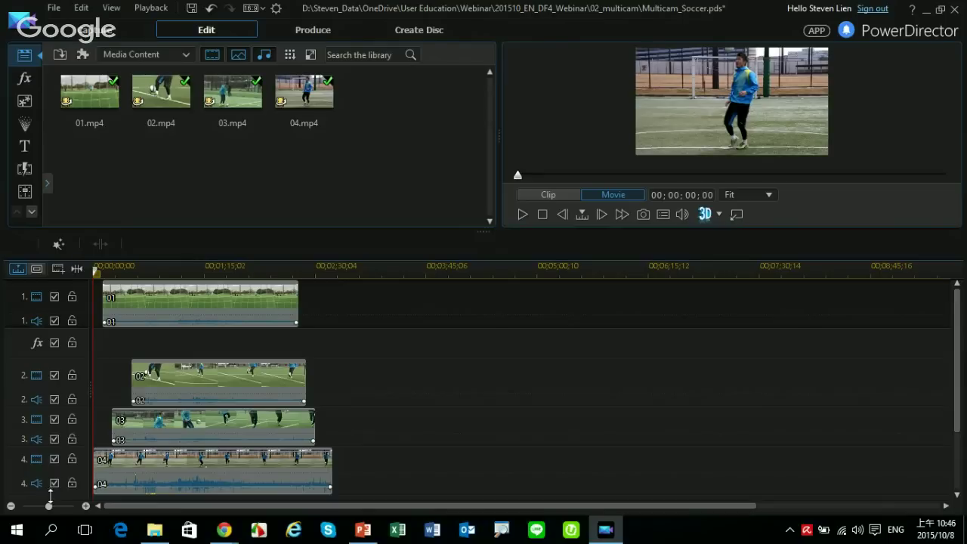
left_click_drag(50, 494, 51, 484)
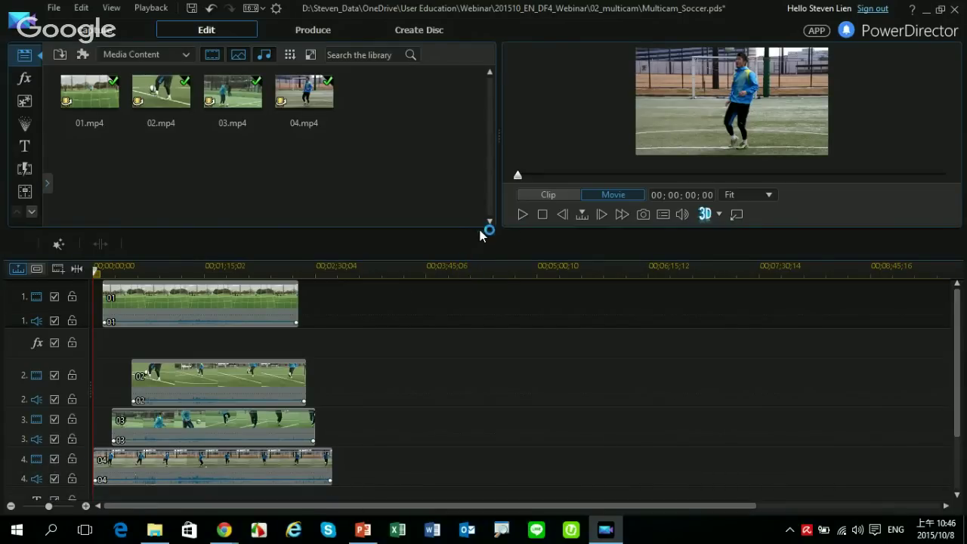
With an enlarged preview, scale clip 04 into the lower-left quarter of the video frame and clip 03 into the lower-right quarter.
left_click_drag(482, 231, 476, 396)
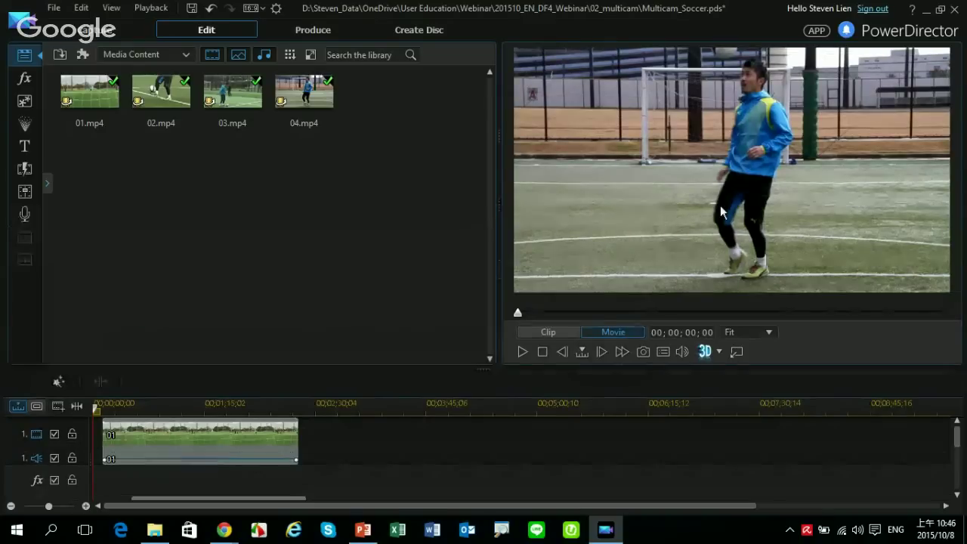
left_click_drag(961, 444, 956, 479)
left_click(264, 436)
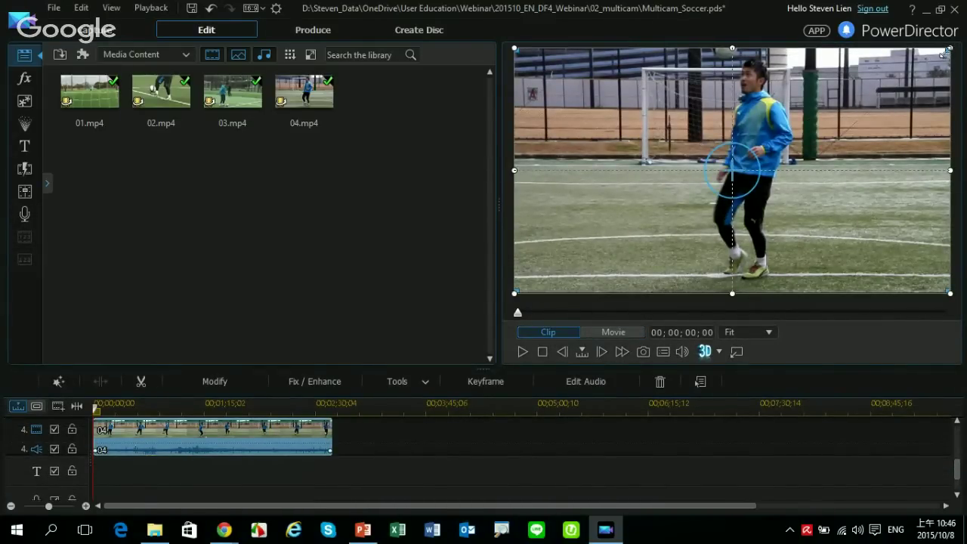
left_click_drag(944, 52, 721, 171)
scroll(347, 443, "up", 3)
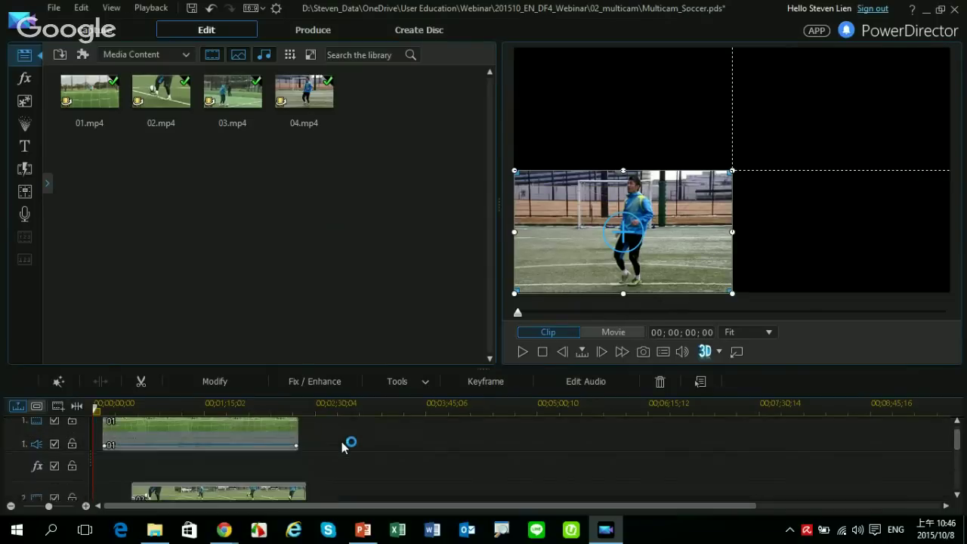
left_click(289, 467)
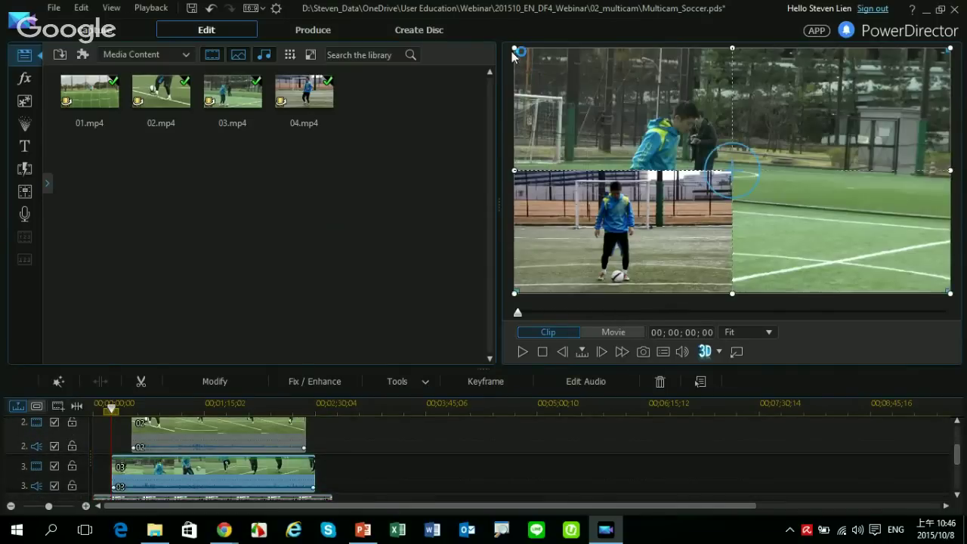
left_click_drag(513, 48, 685, 143)
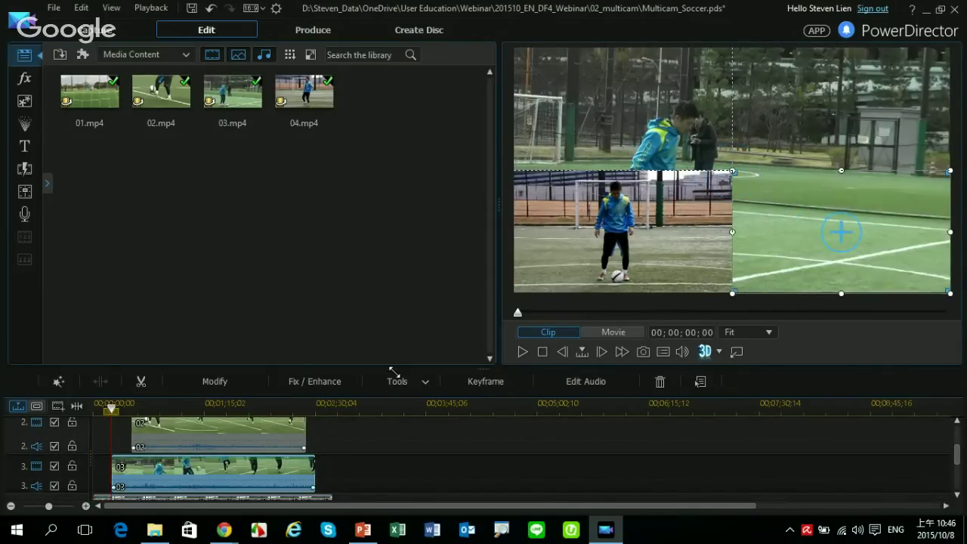
Scale clip 02 into the upper-right quarter of the video frame and clip 01 into the upper-left quarter.
left_click(279, 429)
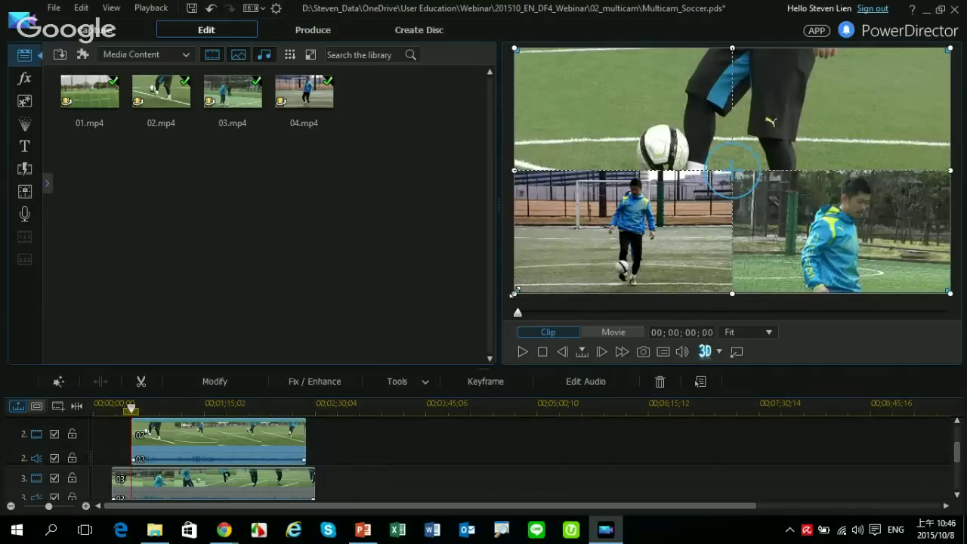
left_click_drag(513, 293, 714, 181)
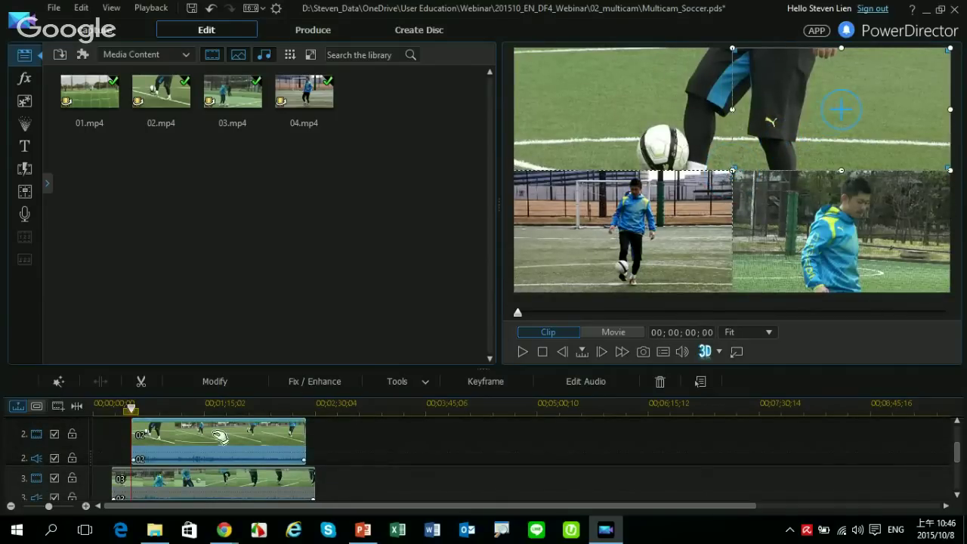
scroll(219, 438, "up", 2)
left_click(215, 446)
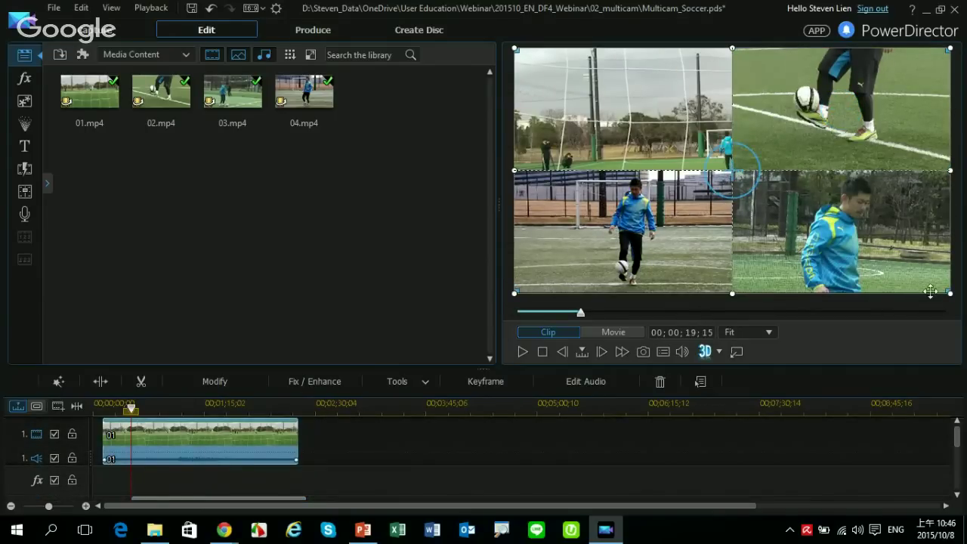
left_click_drag(949, 292, 731, 181)
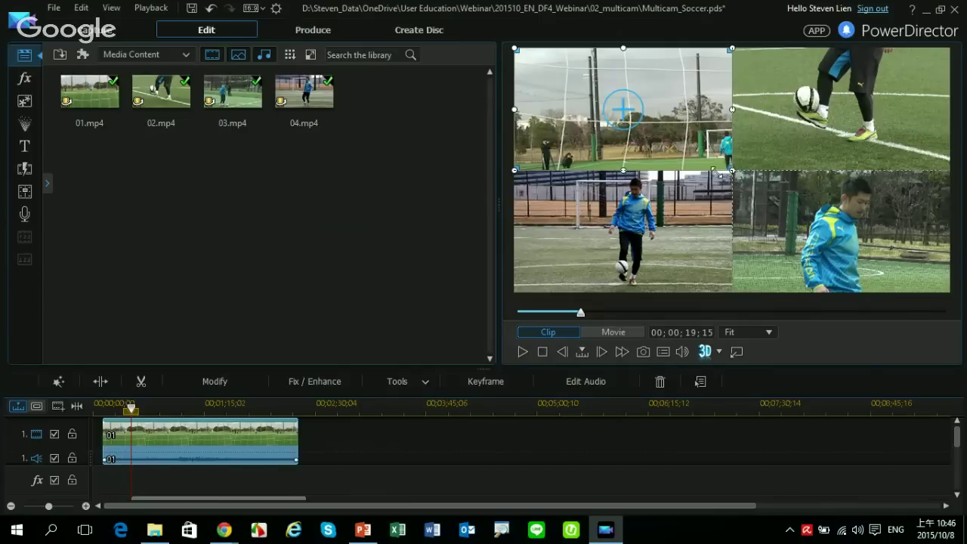
Play the four-way split screen and close the PowerDirector project without saving the changes.
left_click(527, 353)
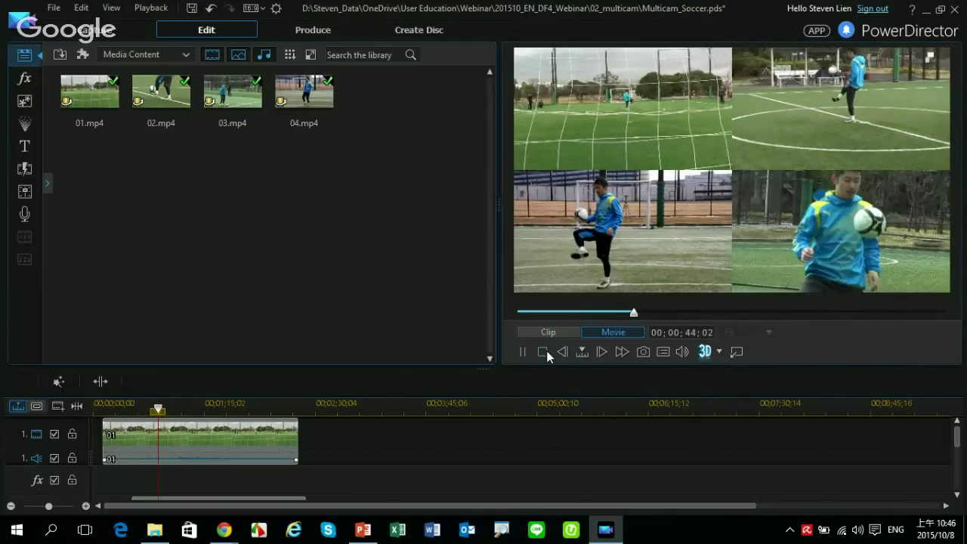
left_click(542, 352)
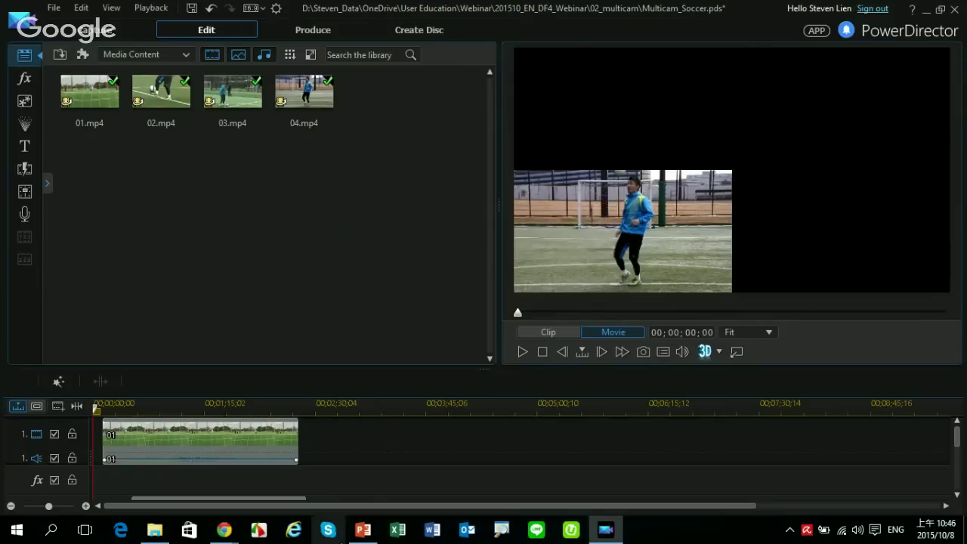
left_click(954, 10)
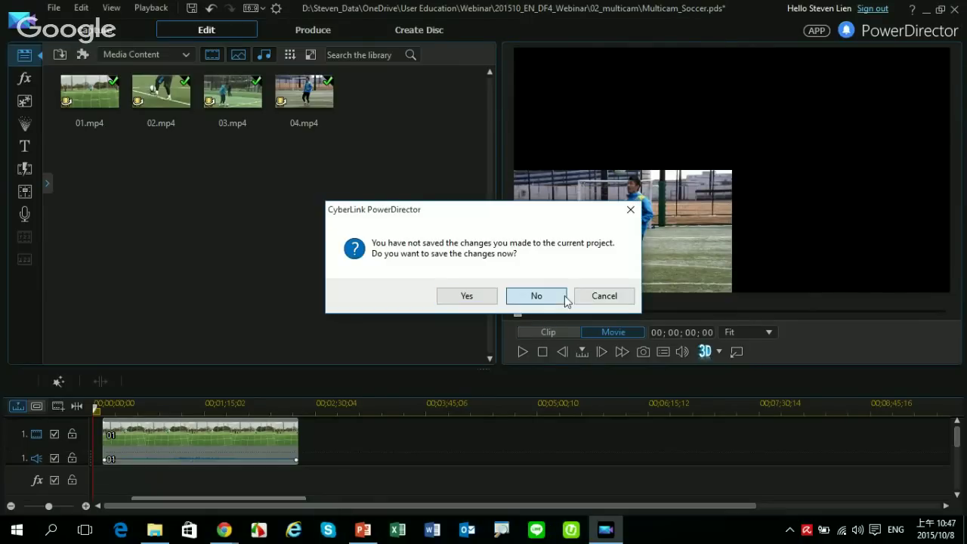
left_click(564, 295)
left_click(276, 7)
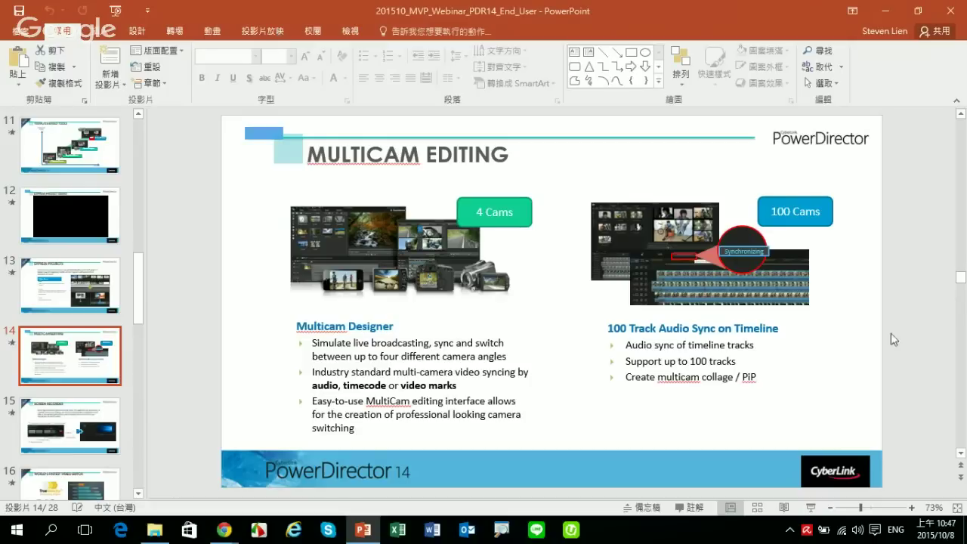
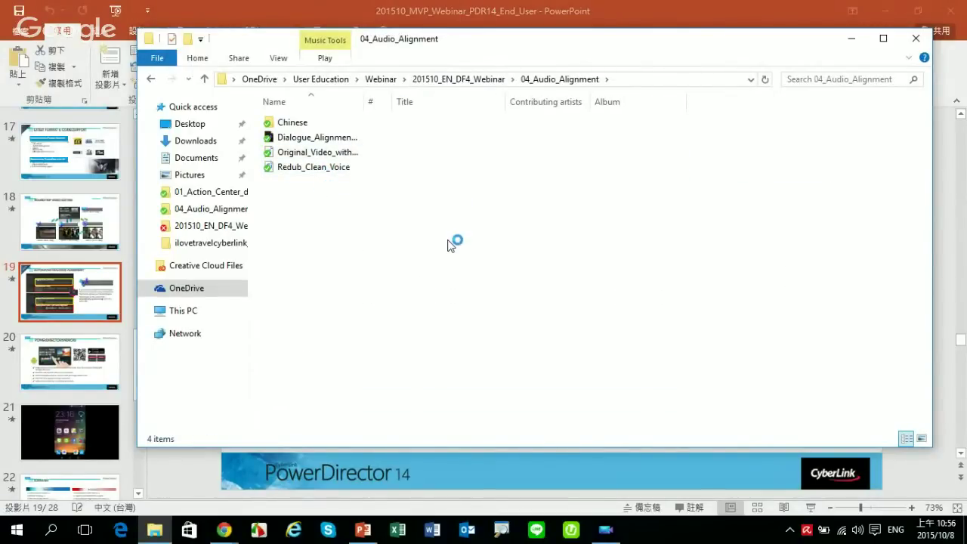
Open the Dialogue_Alignment project from the 04_Audio_Alignment folder in AudioDirector and show its tracks in the Mix room.
left_click(320, 139)
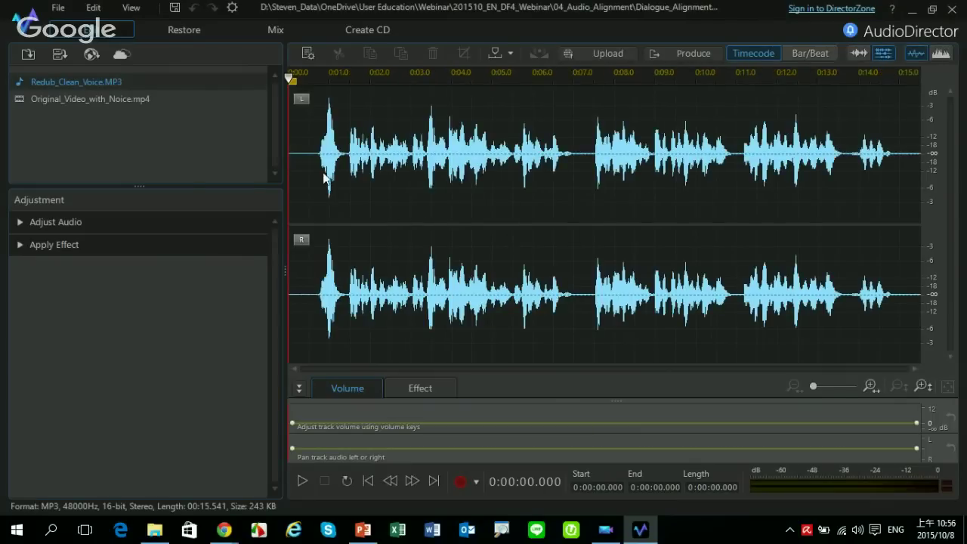
left_click(100, 98)
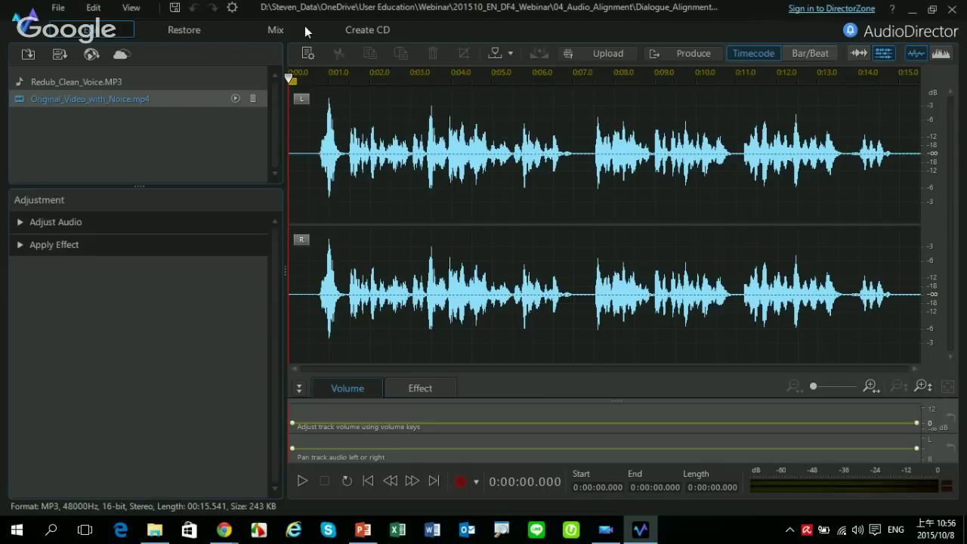
left_click(281, 30)
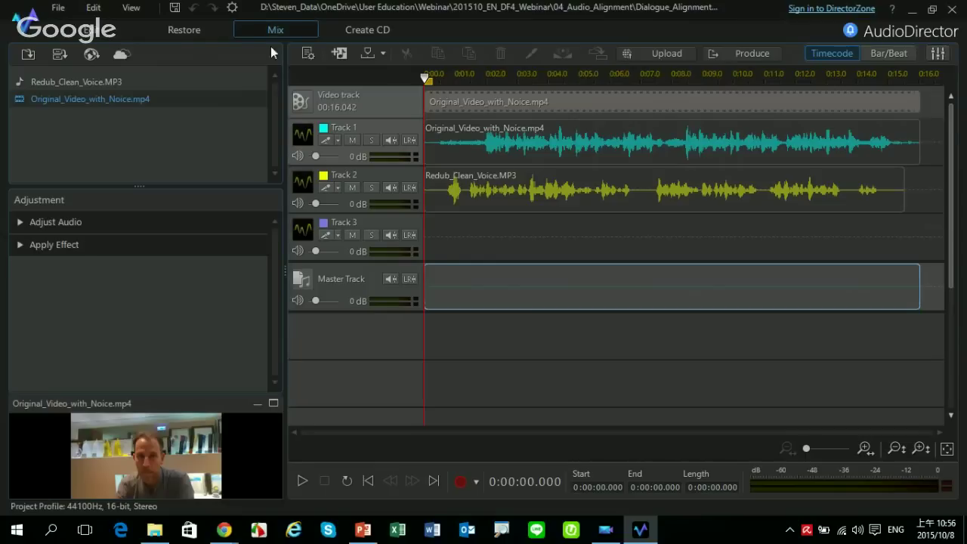
Mute Track 2 and play Original_Video_with_Noice.mp4 with its original audio in an enlarged preview, docking the preview again when finished.
left_click(272, 404)
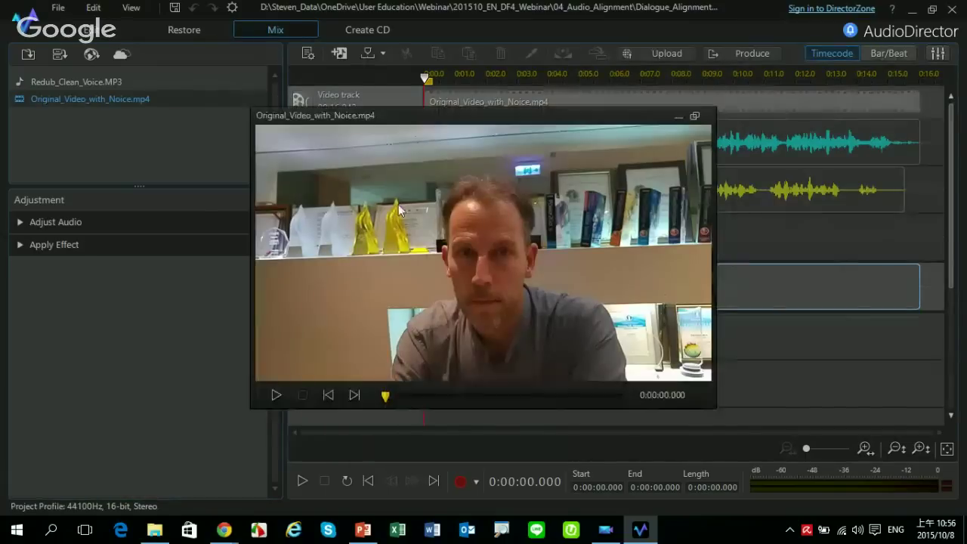
left_click_drag(348, 118, 256, 287)
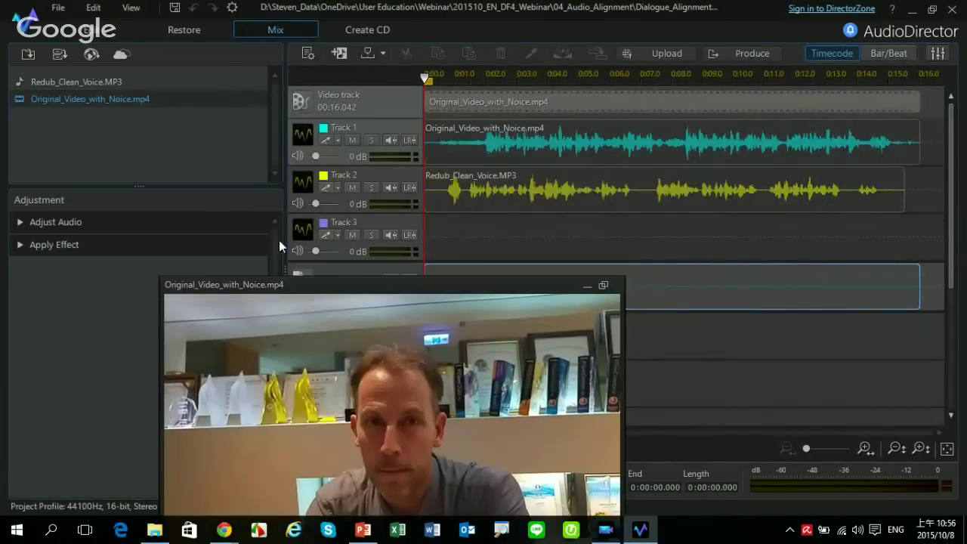
left_click(352, 187)
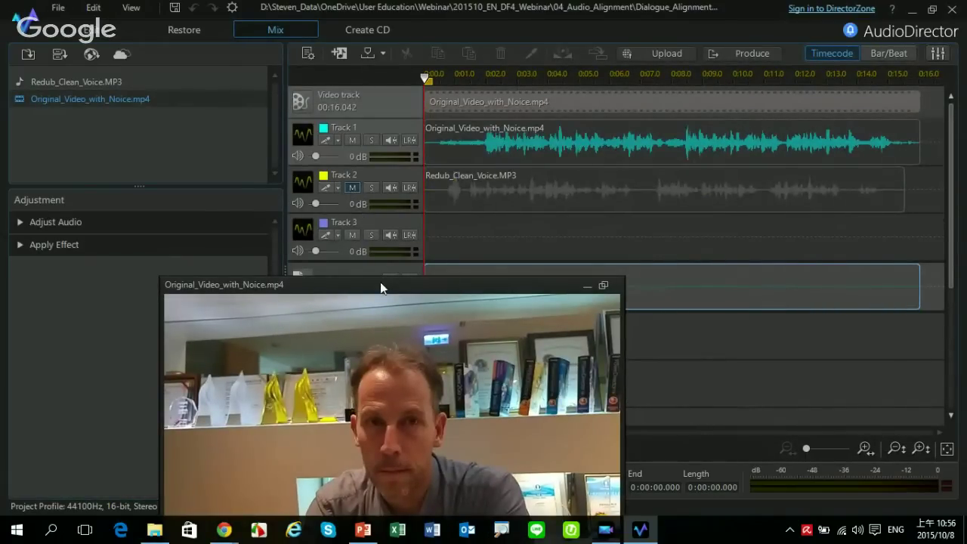
left_click_drag(380, 287, 355, 16)
left_click(160, 295)
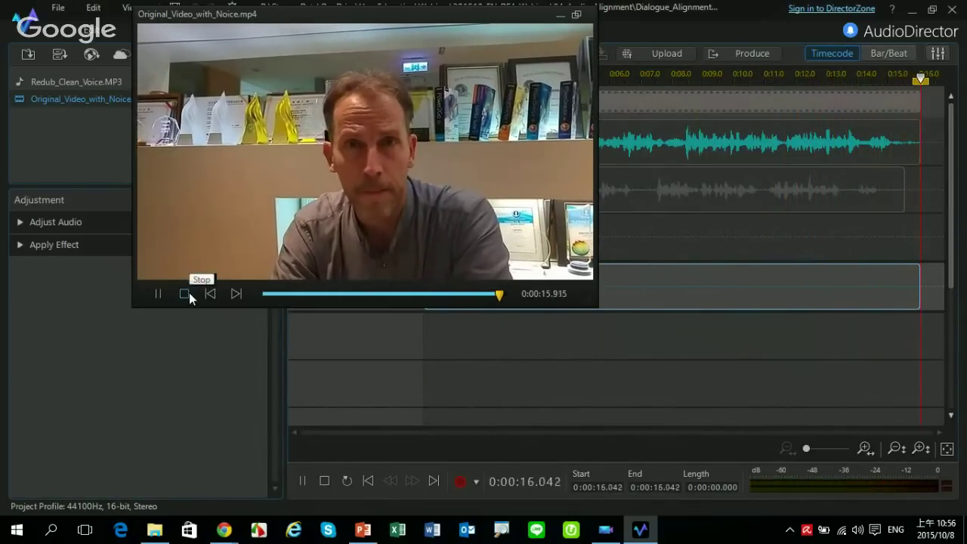
left_click(184, 294)
left_click_drag(370, 21, 318, 95)
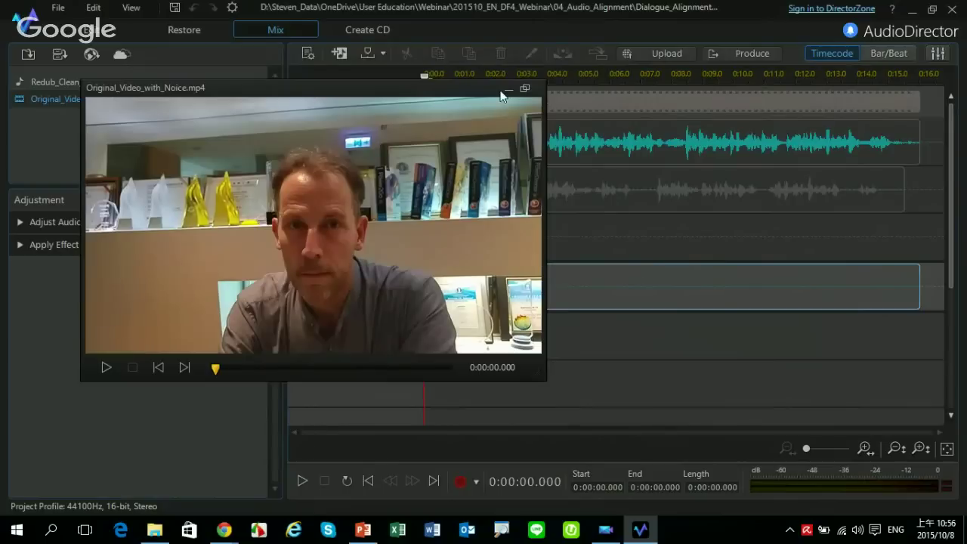
left_click(524, 90)
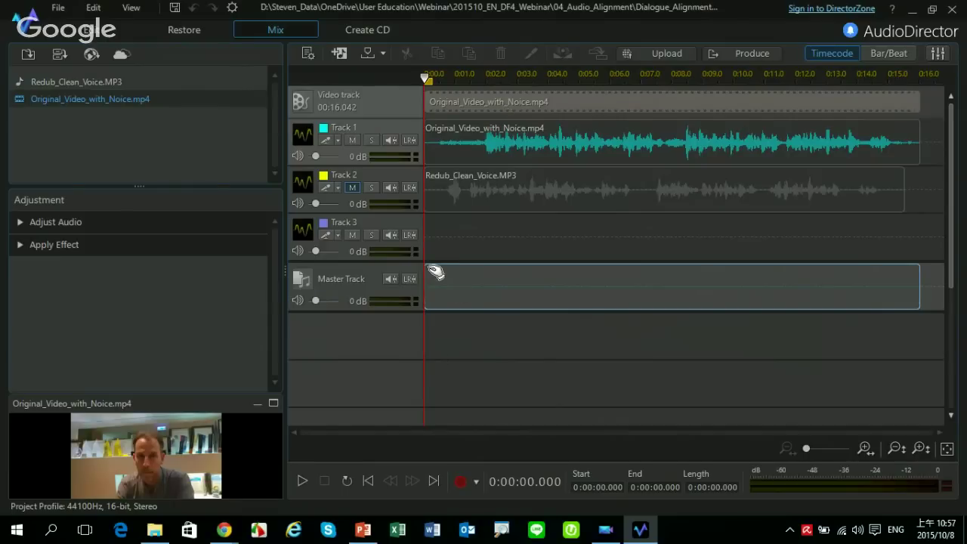
Unmute Track 2, mute Track 1 and play the project to hear only the clean redubbed voice.
left_click(351, 187)
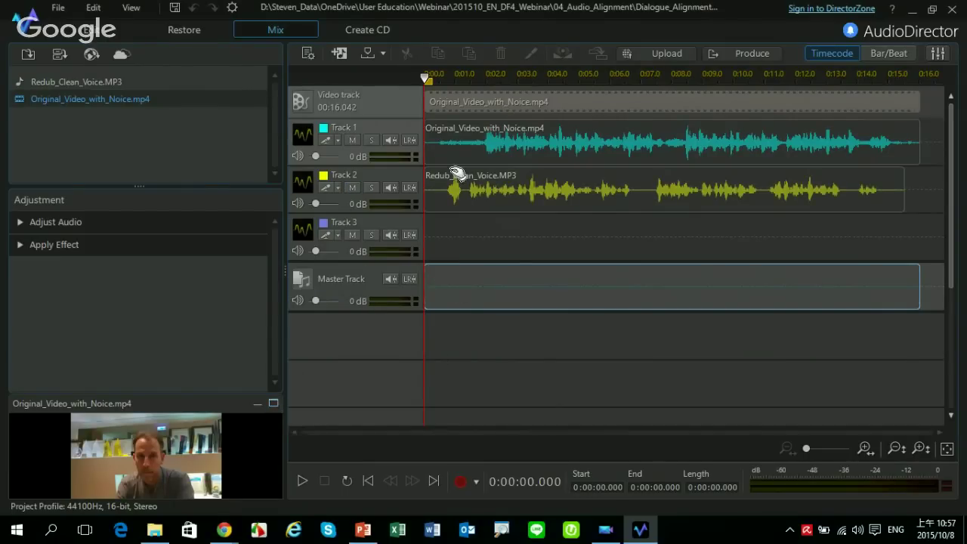
left_click(353, 141)
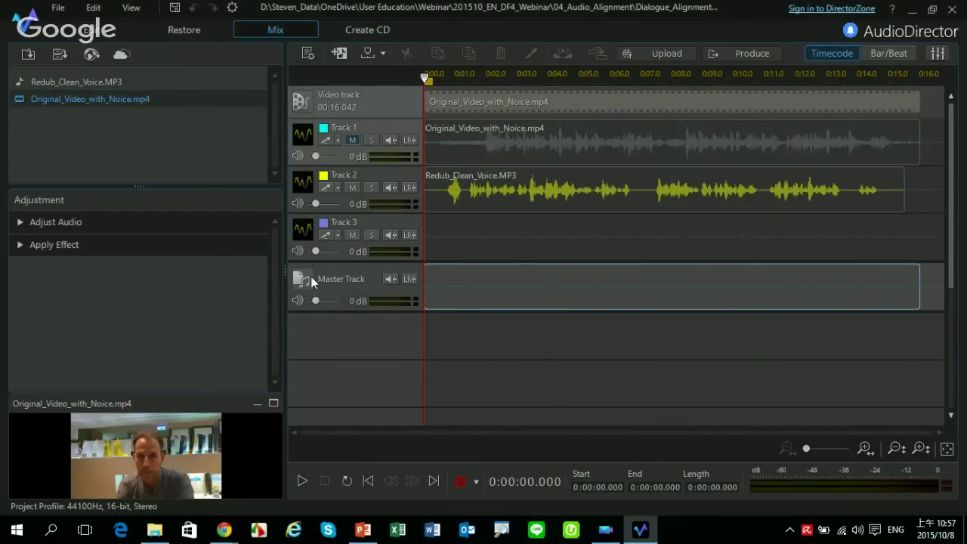
left_click(305, 479)
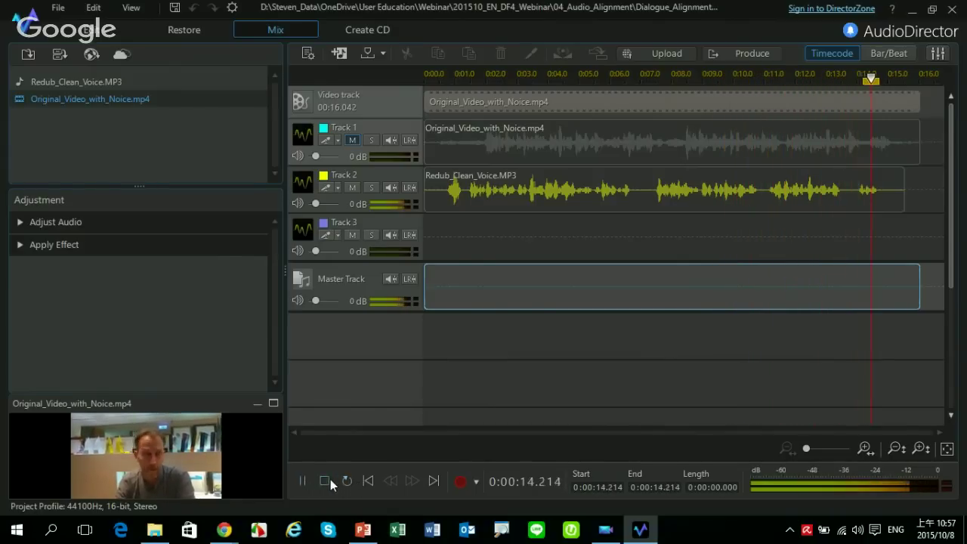
left_click(330, 479)
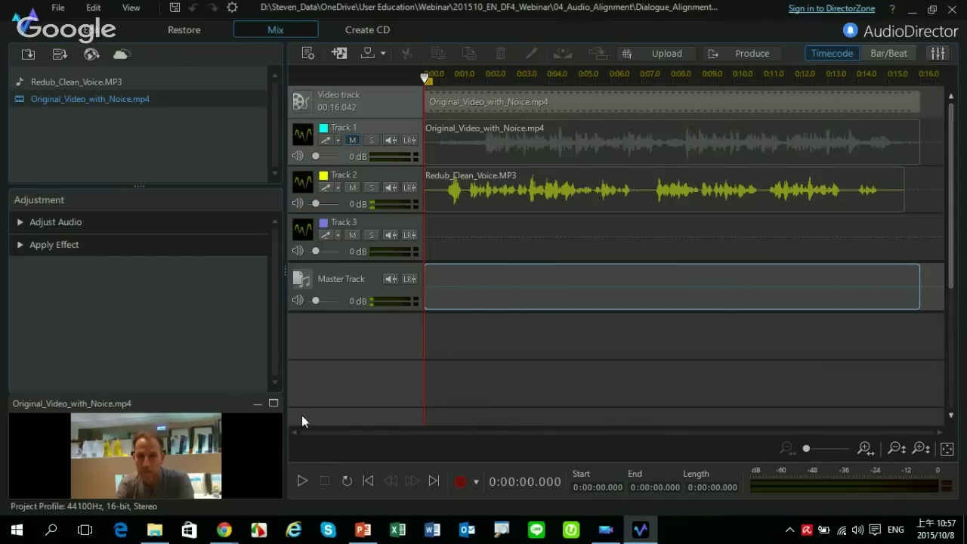
Unmute Track 1 and play both tracks together in the enlarged preview to compare their timing, stopping after a few seconds.
left_click(273, 404)
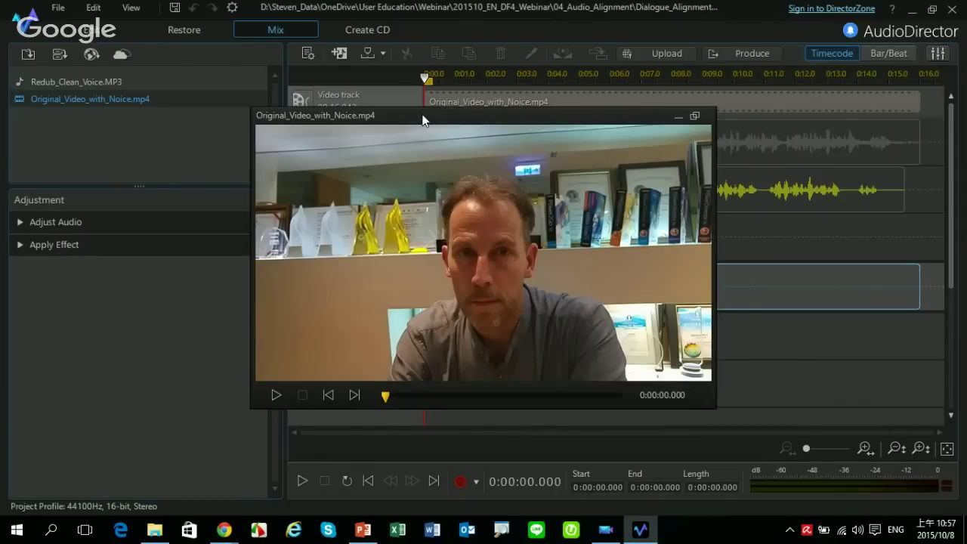
left_click_drag(422, 120, 271, 280)
left_click(351, 140)
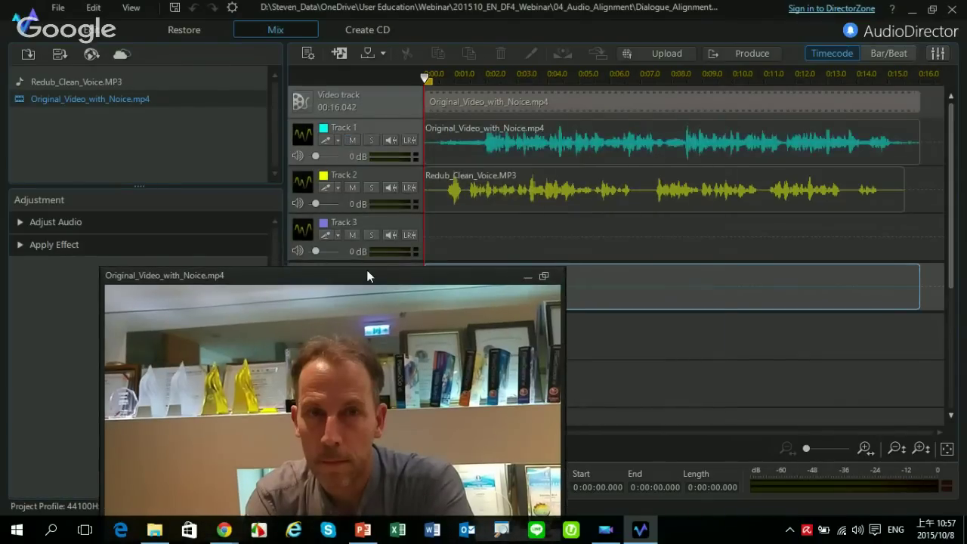
left_click_drag(367, 271, 352, 108)
left_click(110, 392)
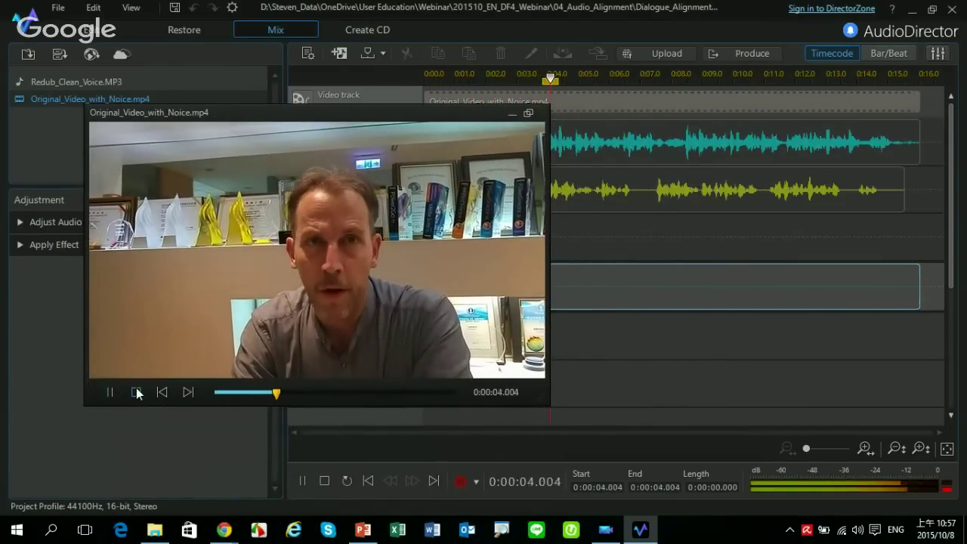
left_click(135, 391)
left_click_drag(460, 113, 393, 264)
left_click(362, 272)
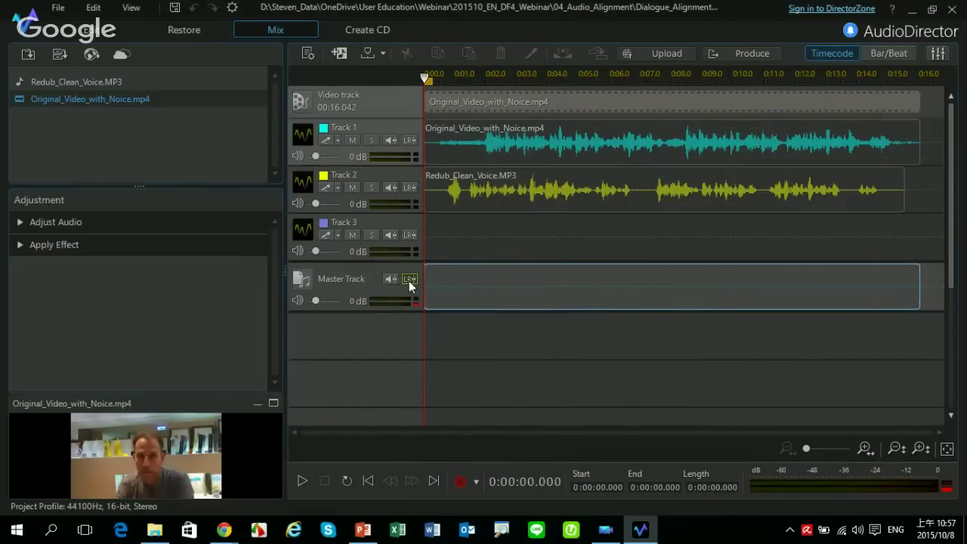
Apply Automated Dialogue Alignment with Original_Video_with_Noice.mp4 as base clip, Redub_Clean_Voice.MP3 as target clip and Left as both reference channels.
left_click(631, 192)
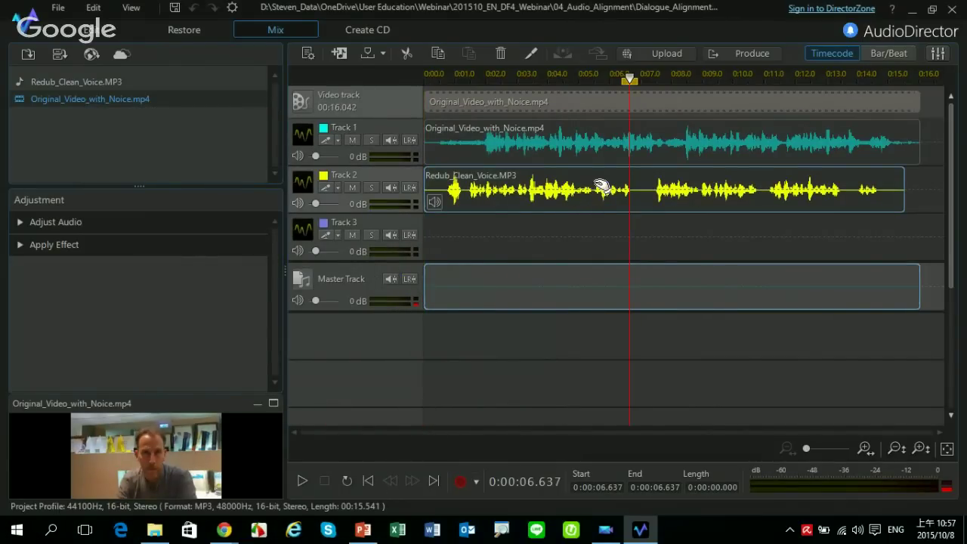
left_click(568, 152)
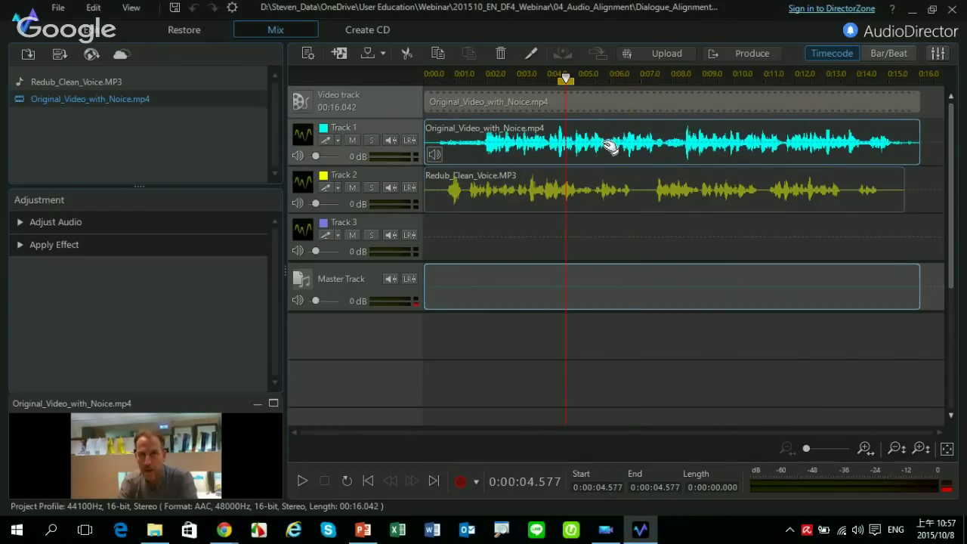
left_click(616, 192)
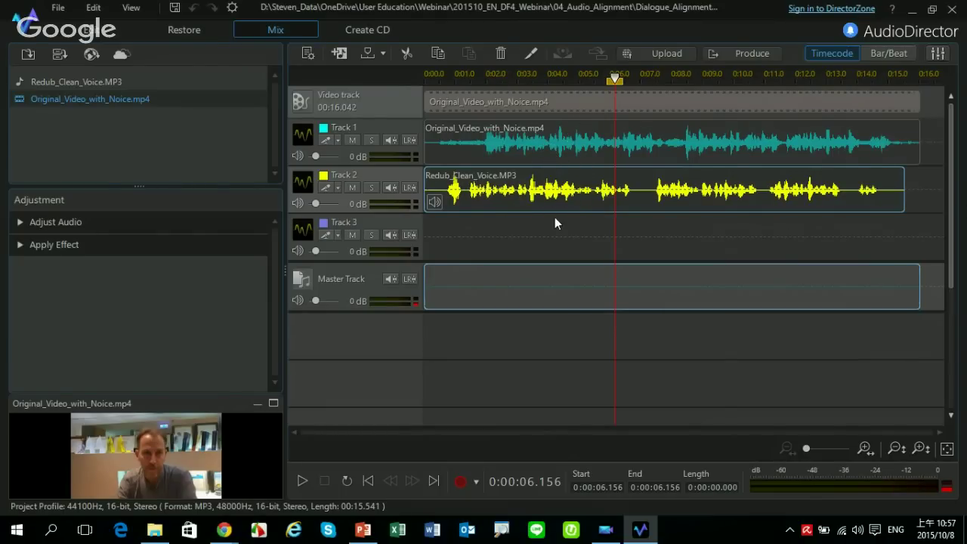
left_click(561, 192)
left_click(602, 143, "ctrl")
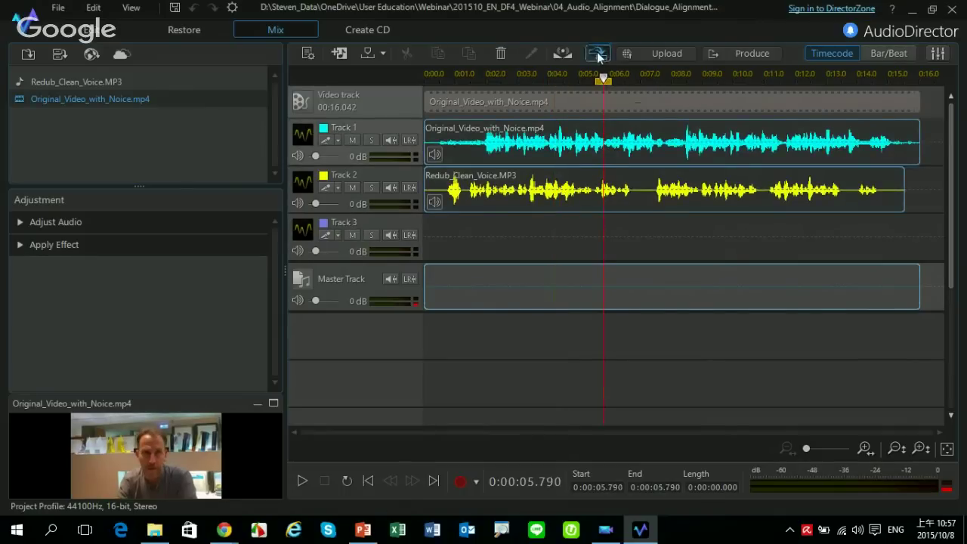
left_click(597, 54)
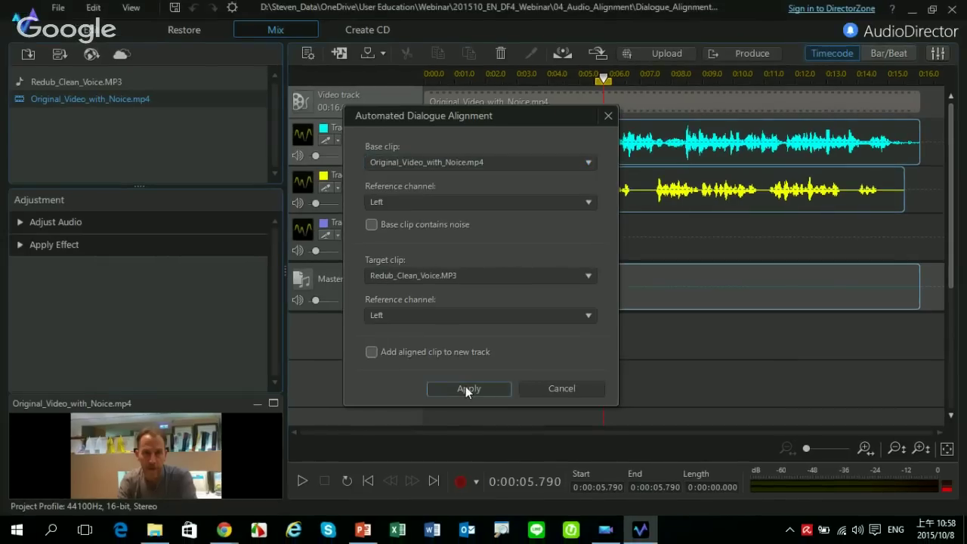
left_click(474, 425)
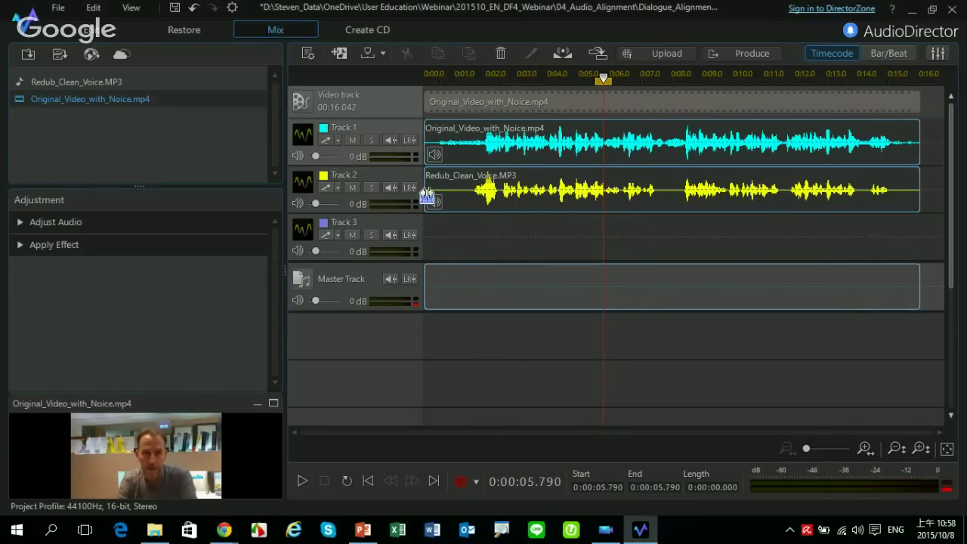
Mute Track 1 and play the aligned redub from the start of the timeline in the enlarged preview.
left_click(273, 404)
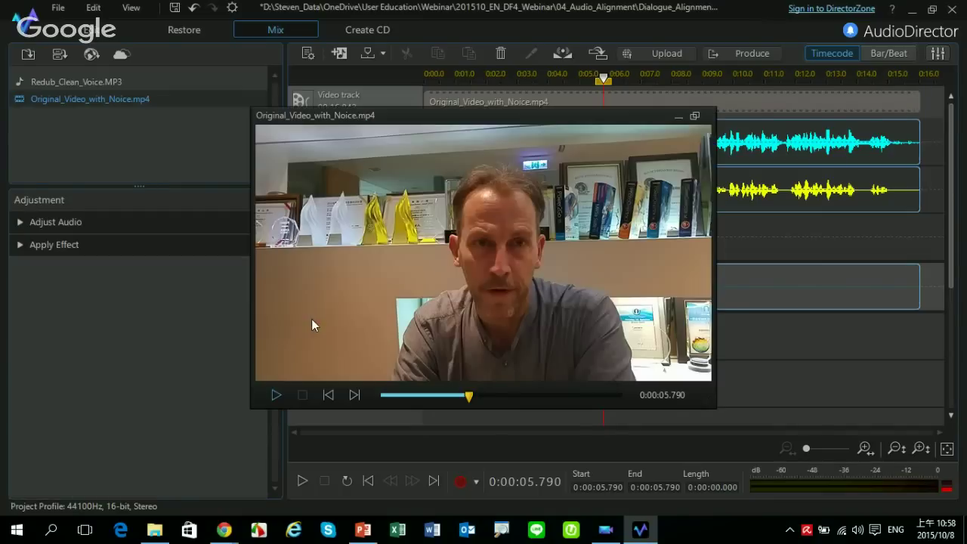
left_click_drag(376, 119, 478, 144)
left_click(352, 141)
left_click_drag(604, 77, 374, 81)
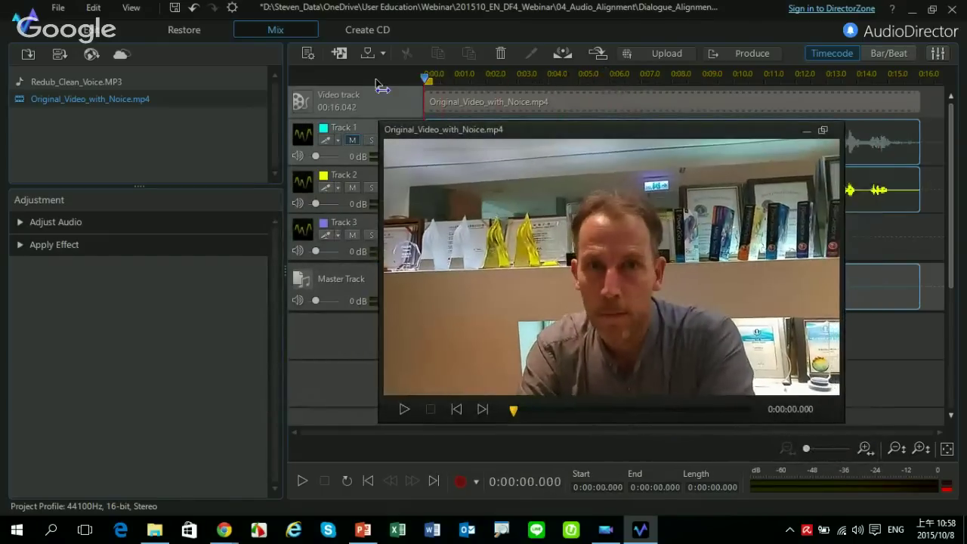
left_click(403, 411)
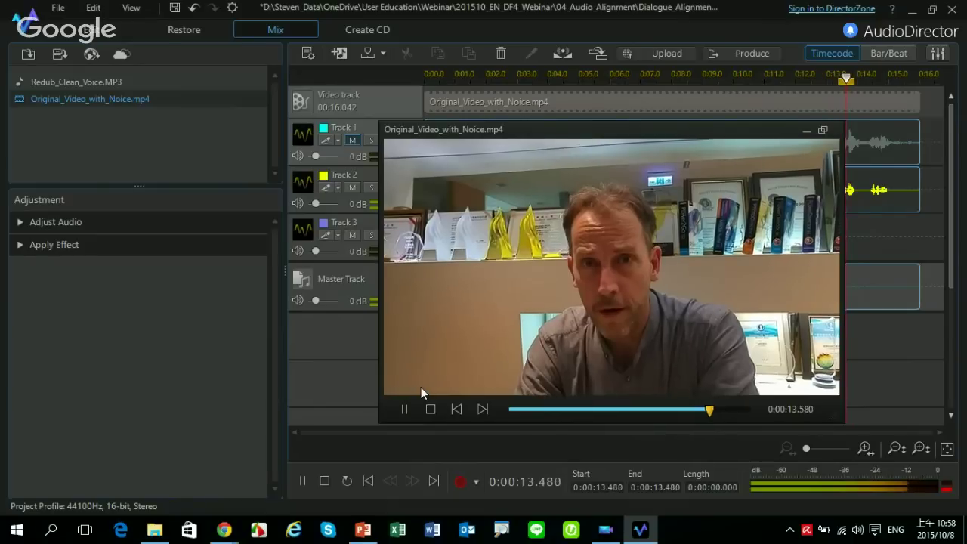
left_click(427, 409)
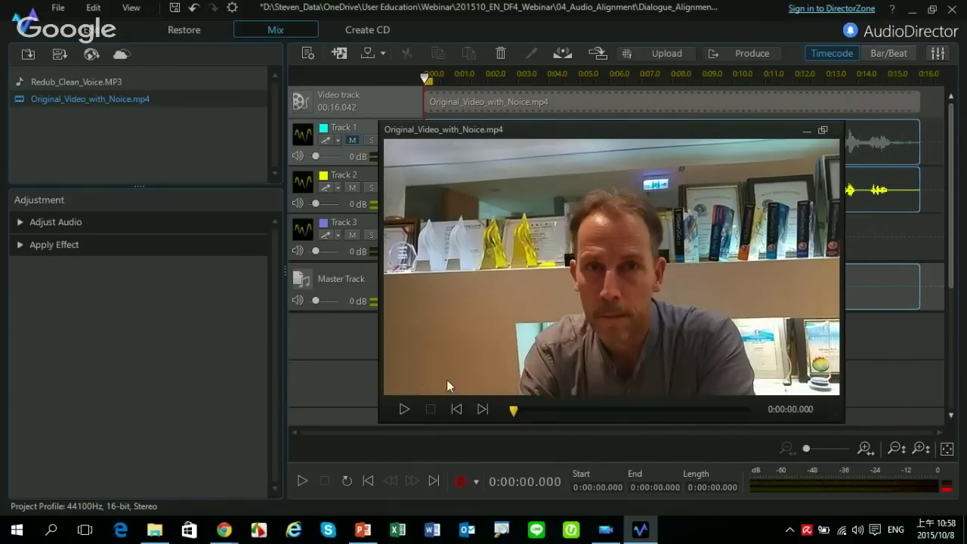
Dock the enlarged video preview and close the AudioDirector project without saving the changes.
left_click_drag(604, 135, 274, 269)
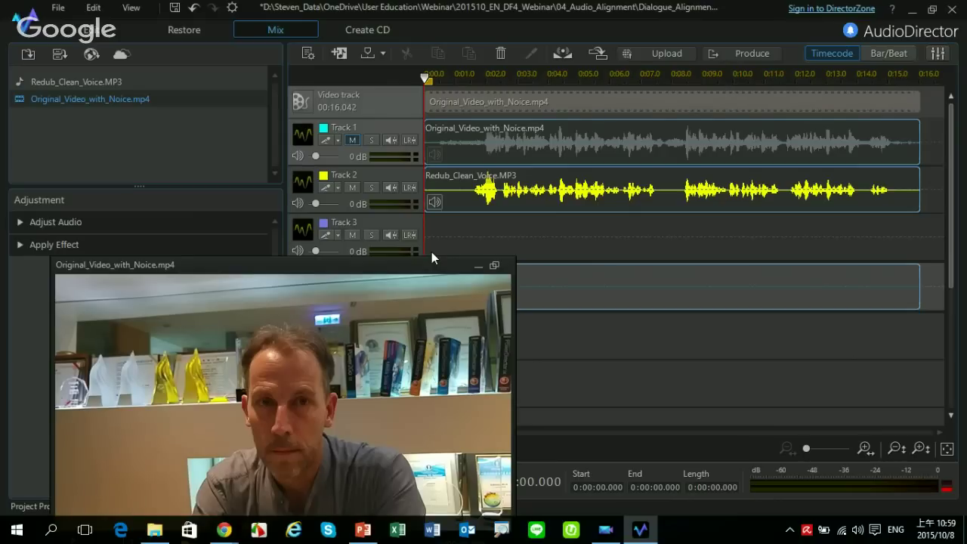
left_click_drag(398, 268, 408, 185)
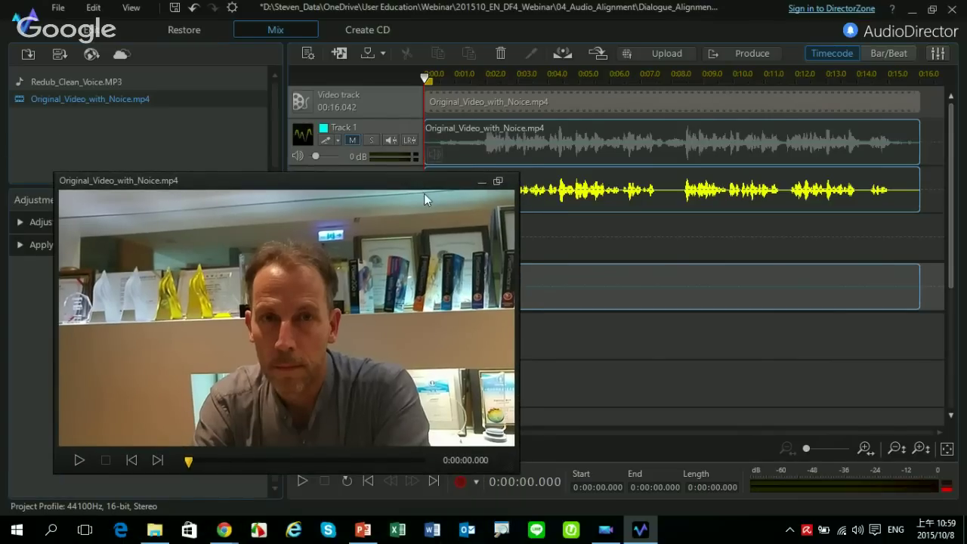
mouse_move(406, 182)
left_mouse_down()
mouse_move(388, 182)
mouse_move(397, 198)
left_mouse_up()
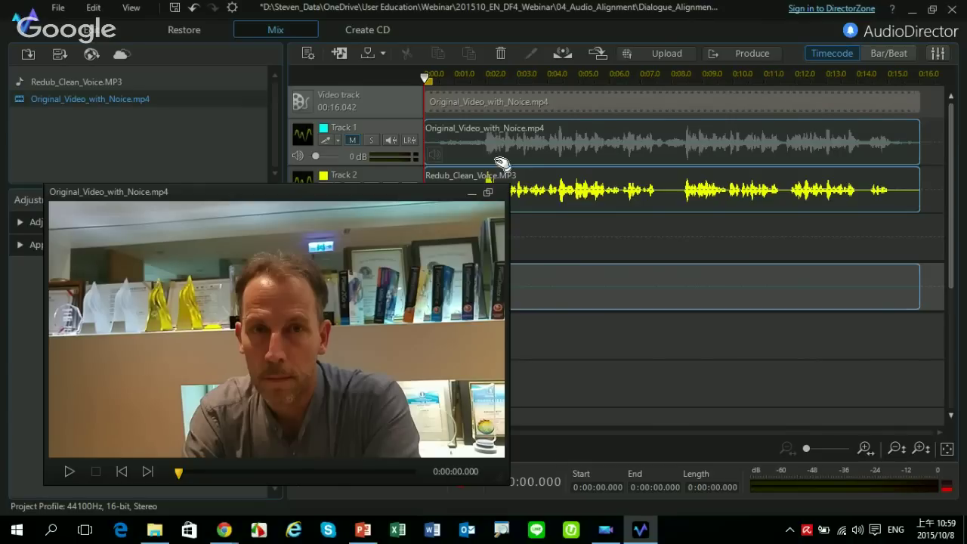
left_click(488, 191)
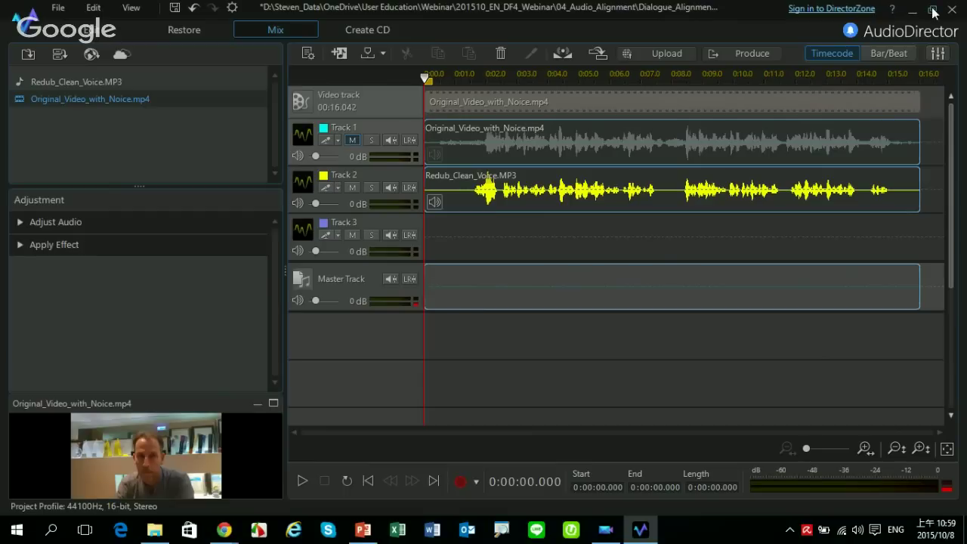
left_click(951, 10)
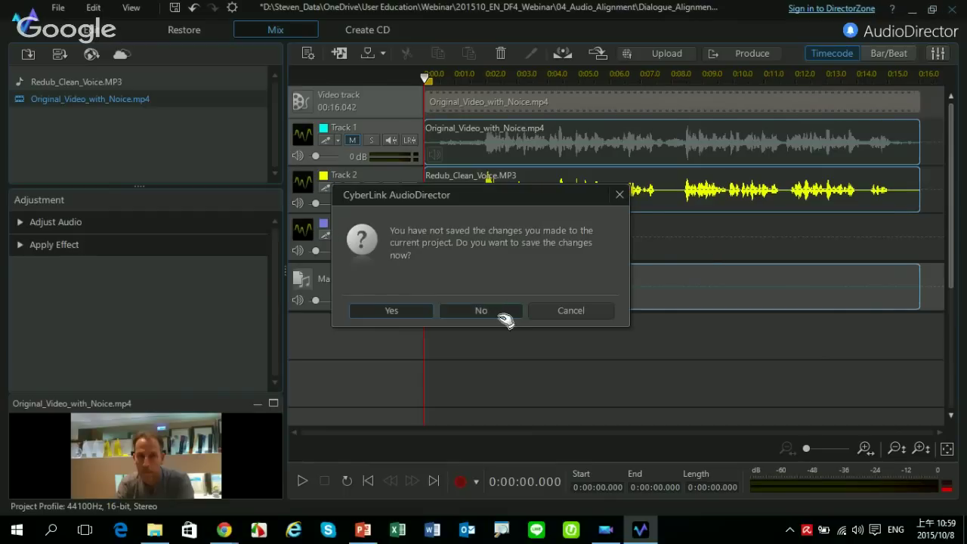
left_click(500, 312)
Start the PowerPoint slide show from the Automated Dialogue Alignment slide and advance to the PowerDirector Android slide.
left_click(73, 307)
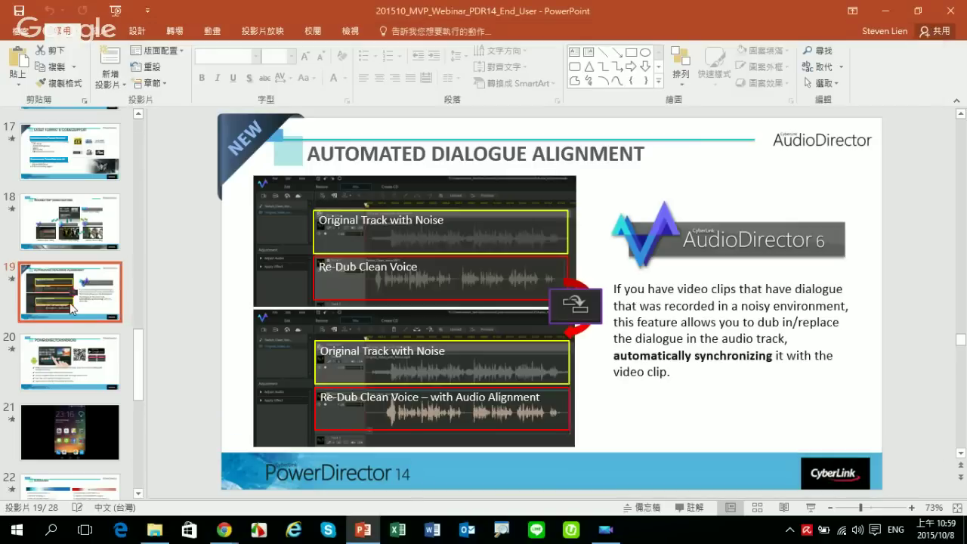
key("shift+F5")
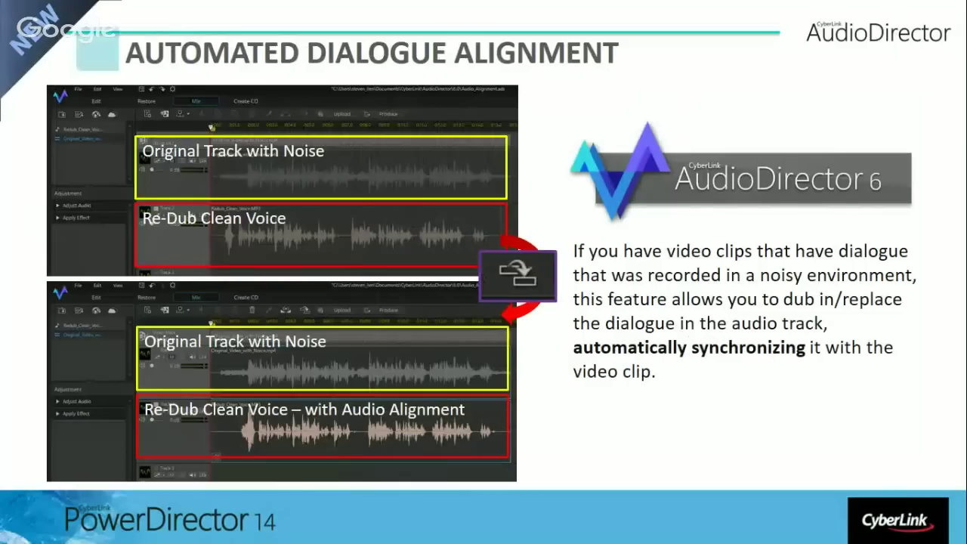
key("Right")
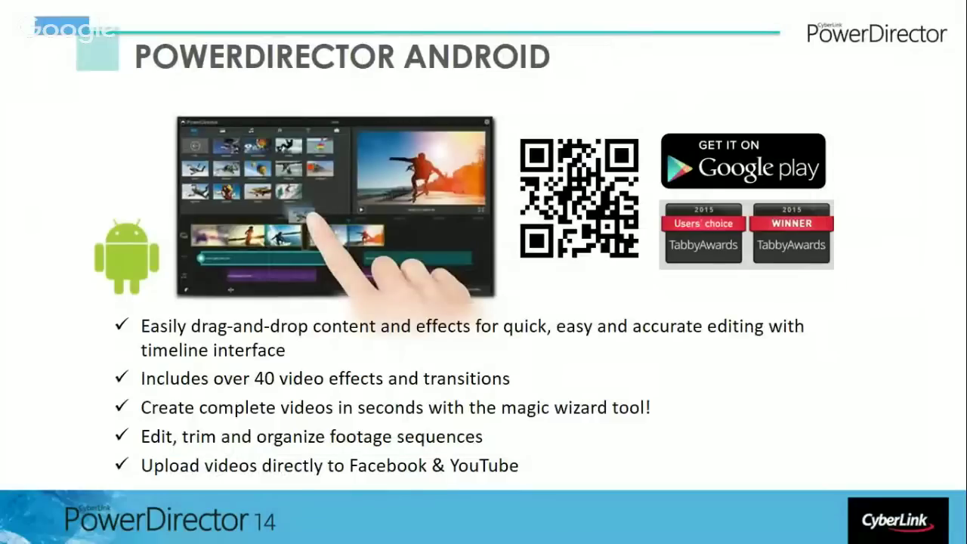